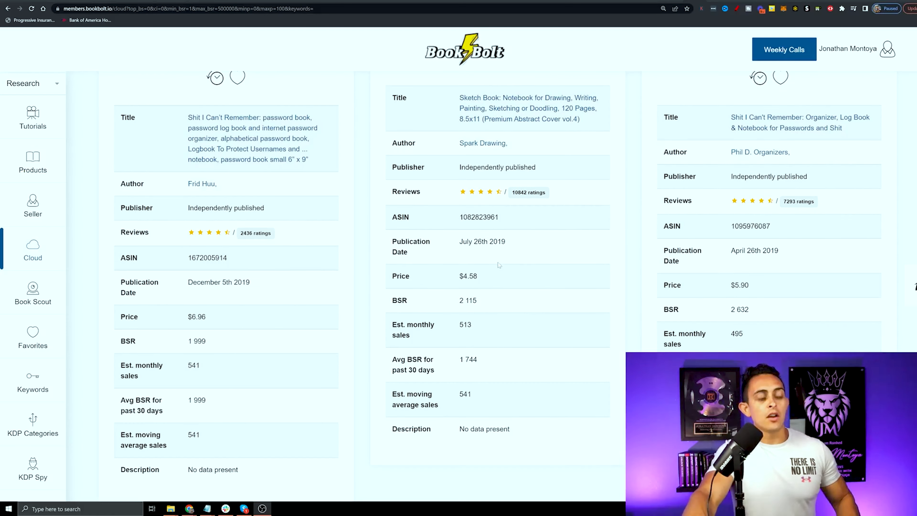
Calculate the sketch book's estimated monthly revenue in Calculator by multiplying its $4.58 price by 513 monthly sales.
double_click(465, 324)
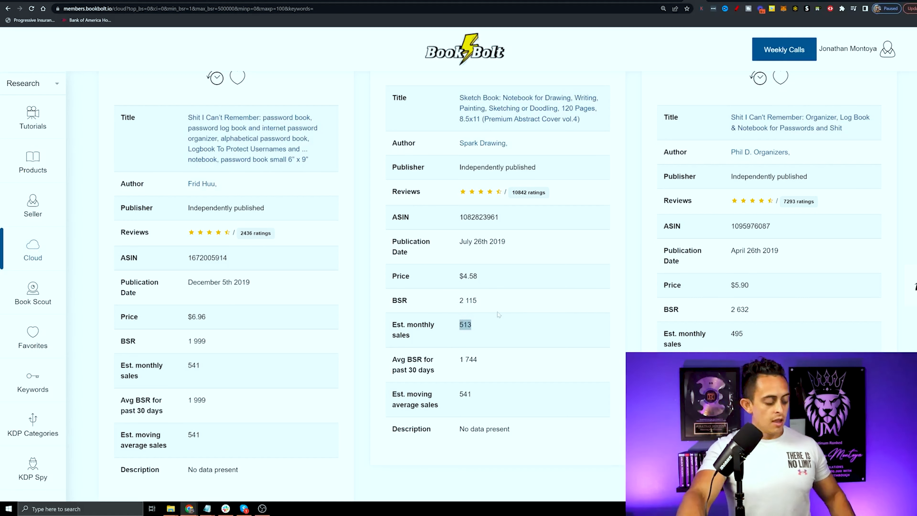
click(8, 509)
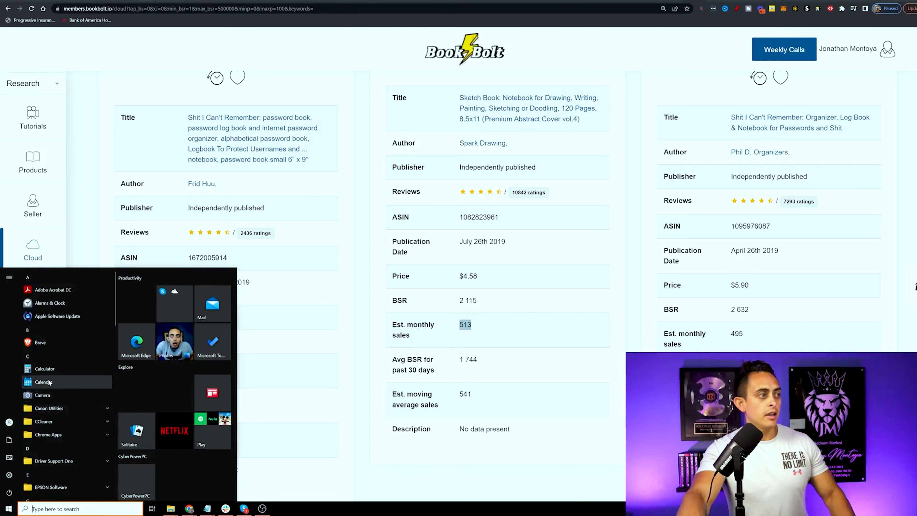
click(51, 368)
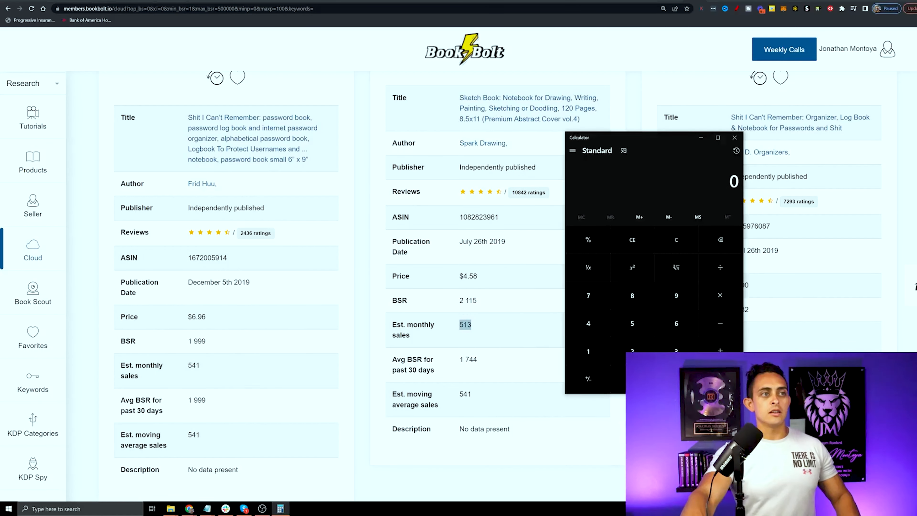
text(4.)
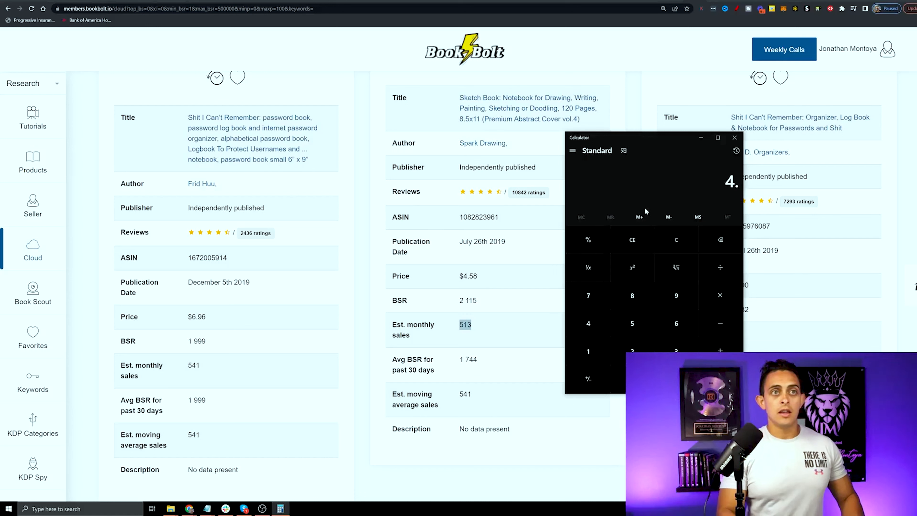
text(58)
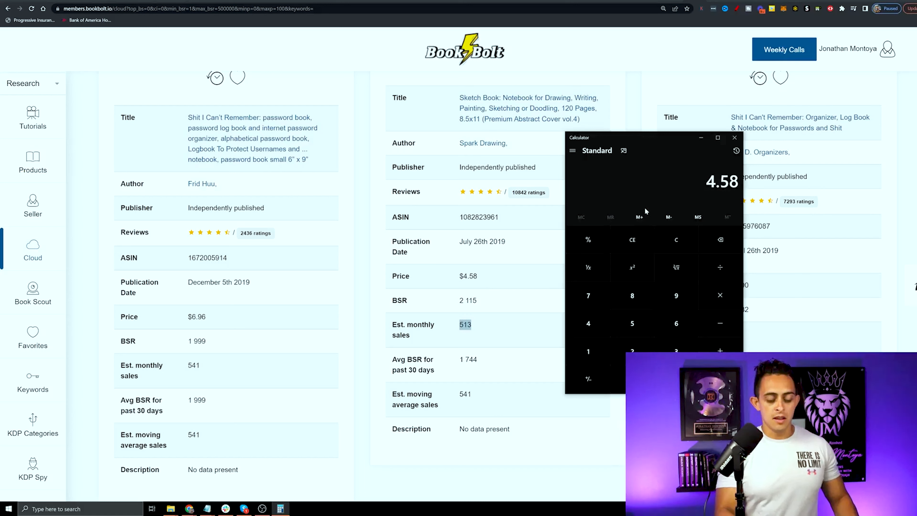
text(*513)
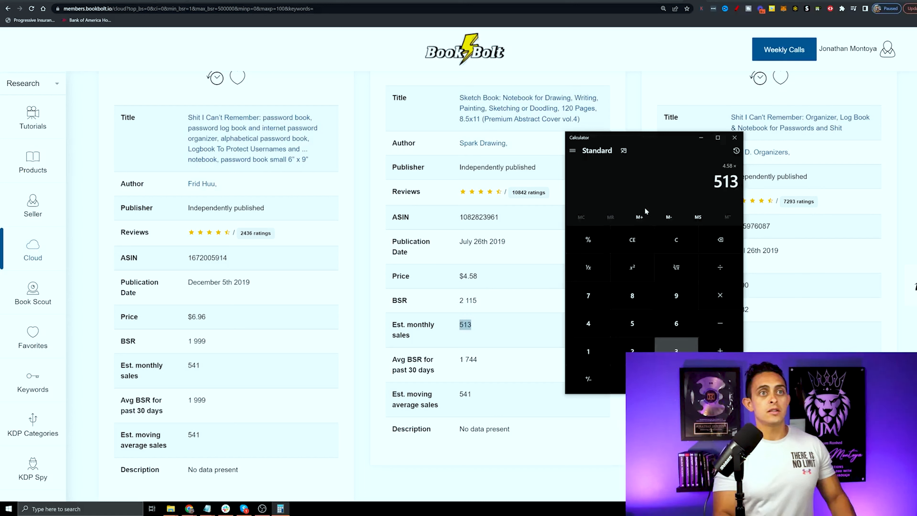
key(Return)
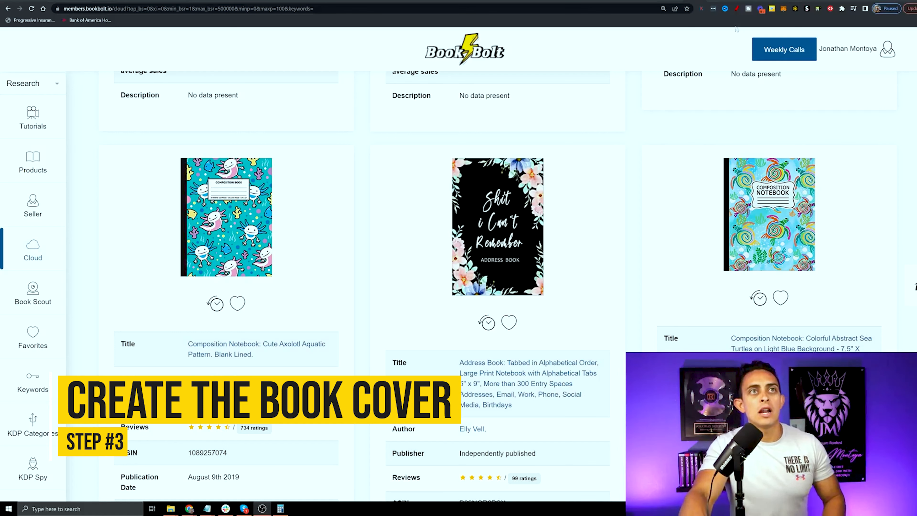
Circle the sea turtle composition notebook's cover with the screen annotation pen.
click(737, 9)
mouse_move(816, 146)
mouse_down()
mouse_move(741, 140)
mouse_move(699, 271)
mouse_move(825, 287)
mouse_move(807, 139)
mouse_up()
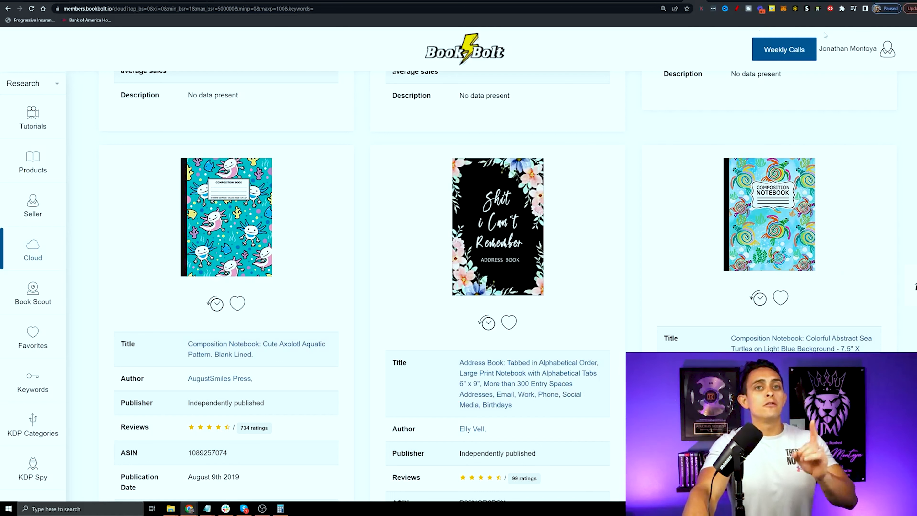
Open Book Bolt Designer from the account options in a new browser tab.
click(887, 51)
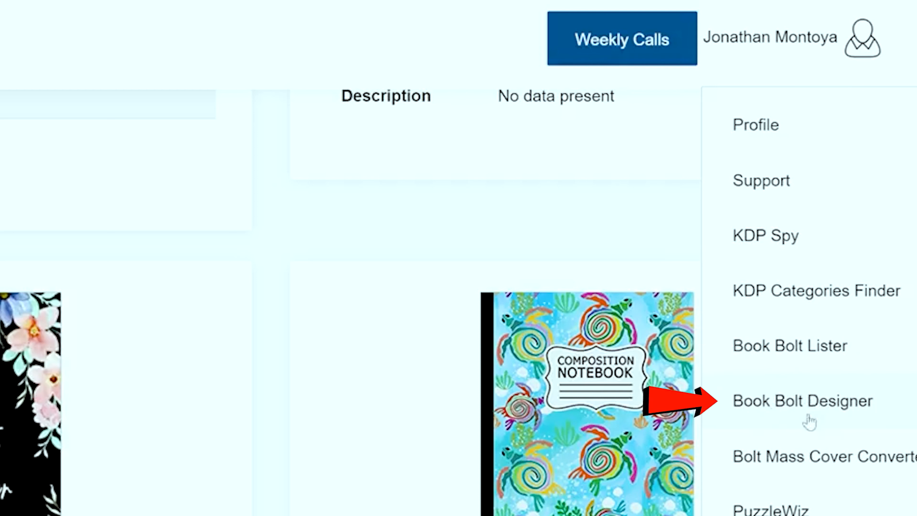
right_click(824, 400)
click(842, 413)
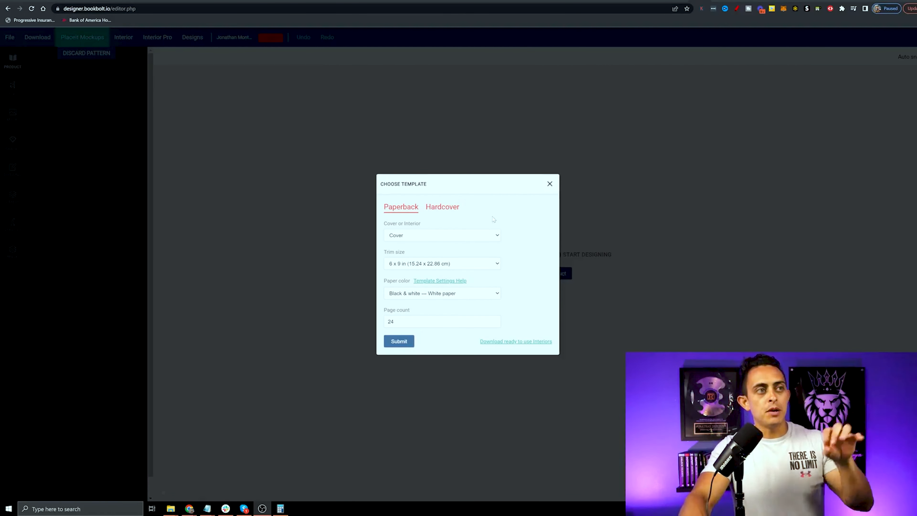
Choose Cover as the paperback template type and review the trim sizes, keeping 6 x 9 in.
key(ctrl+plus)
key(ctrl+plus)
key(ctrl+plus)
key(ctrl+plus)
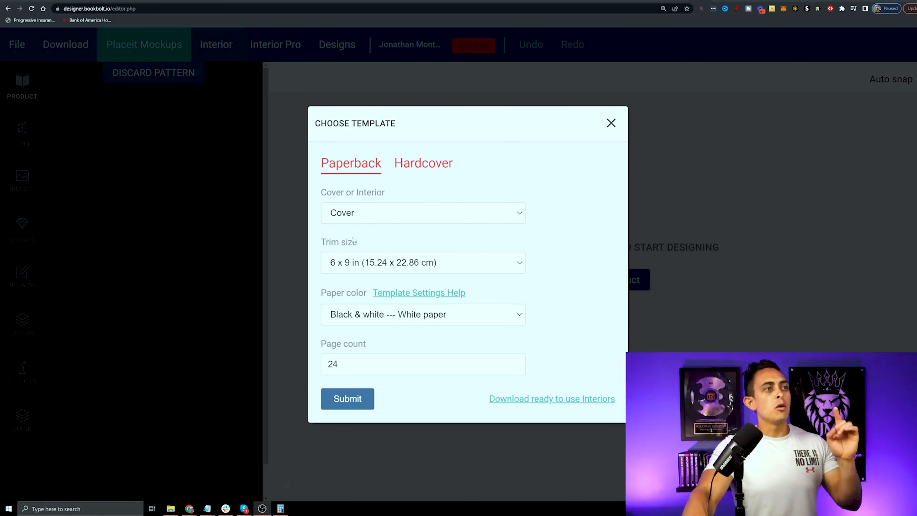
click(385, 216)
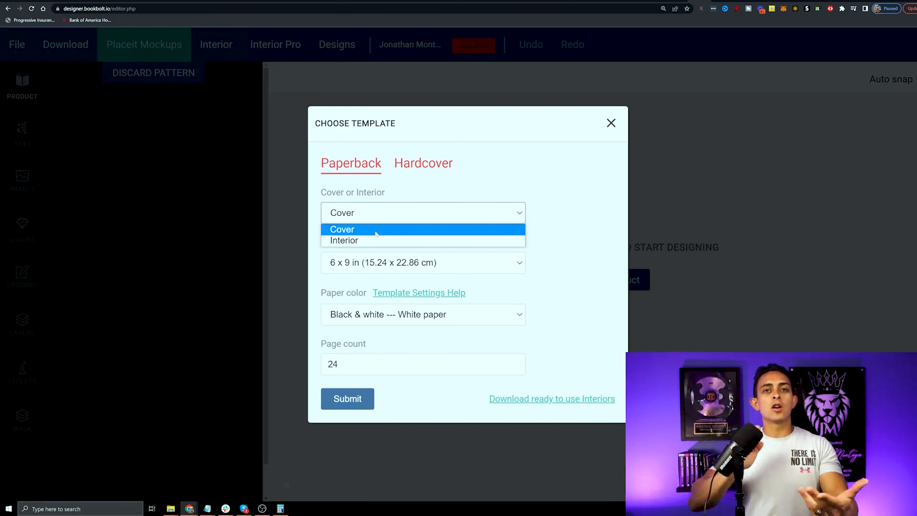
click(376, 231)
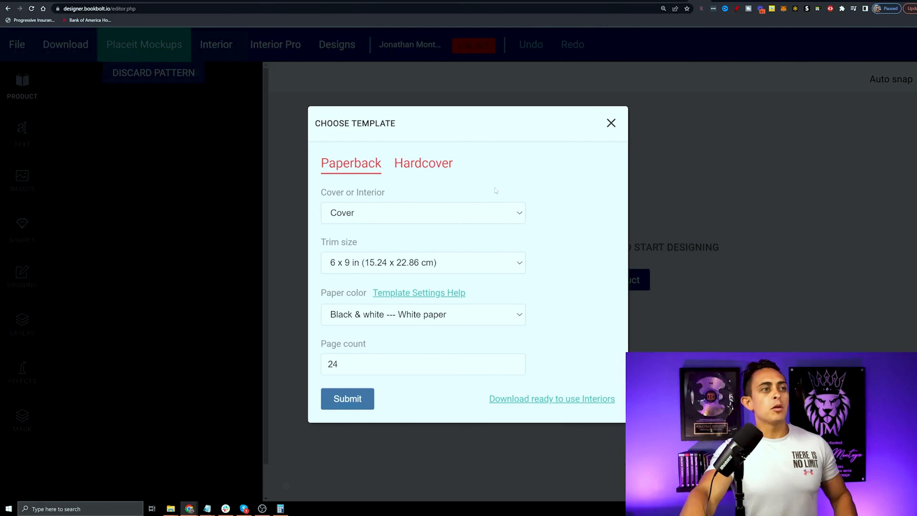
click(470, 264)
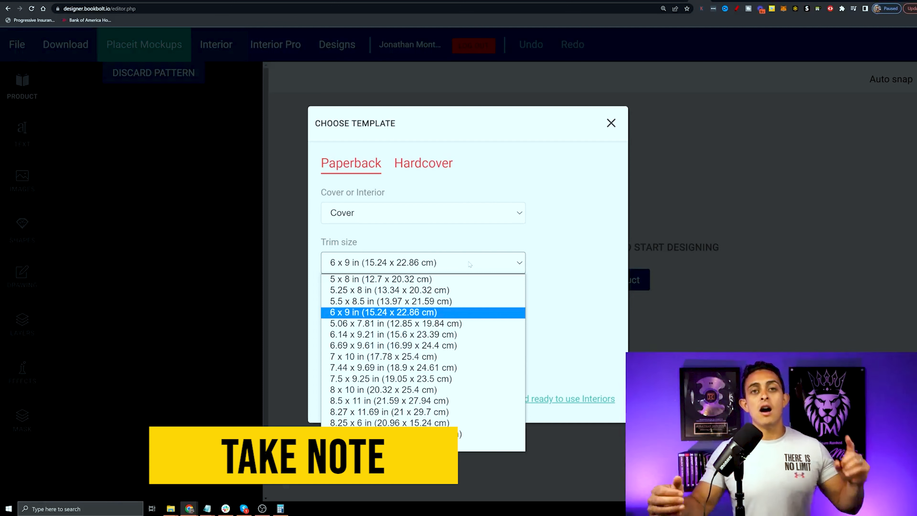
click(582, 234)
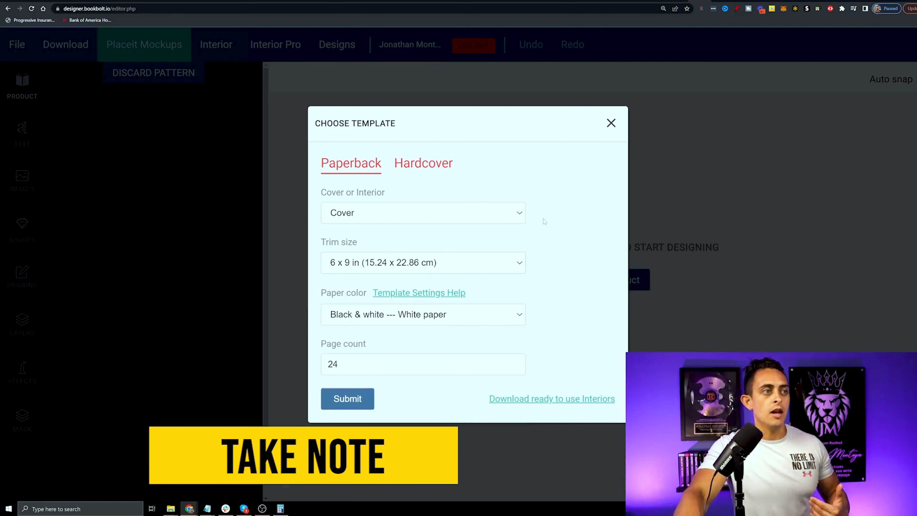
Set the paper color to Standard color, White paper and the page count to 100, and create the cover template.
click(463, 319)
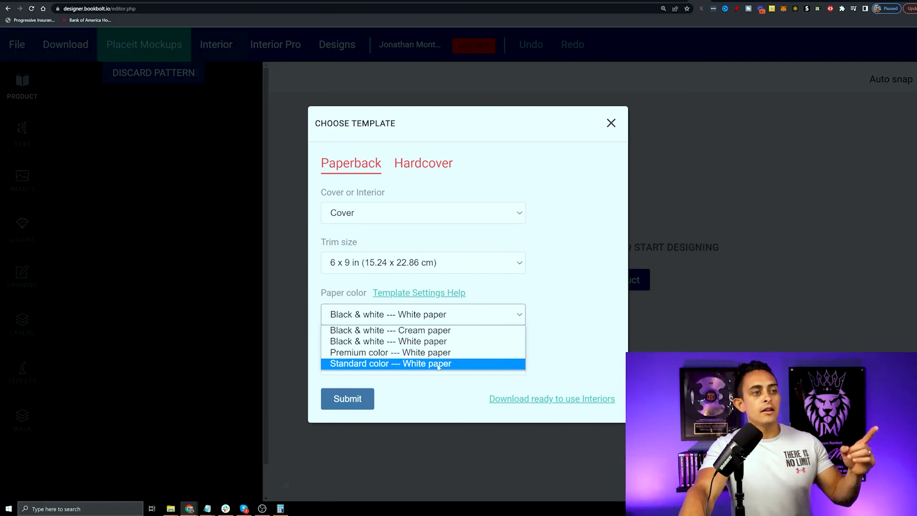
click(446, 363)
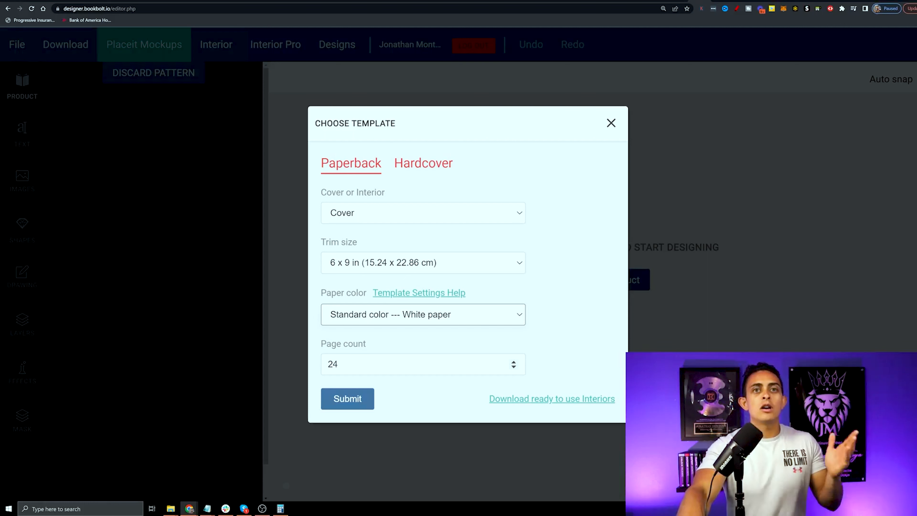
key(Tab)
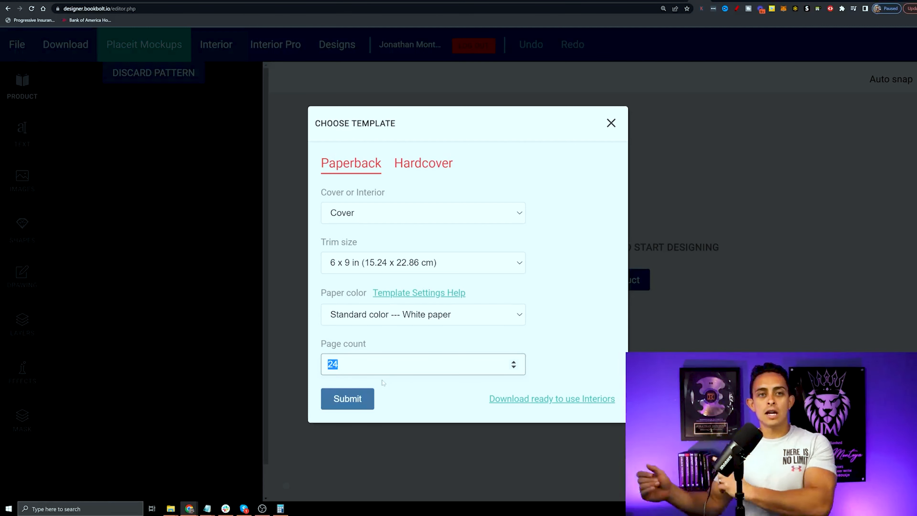
text(100)
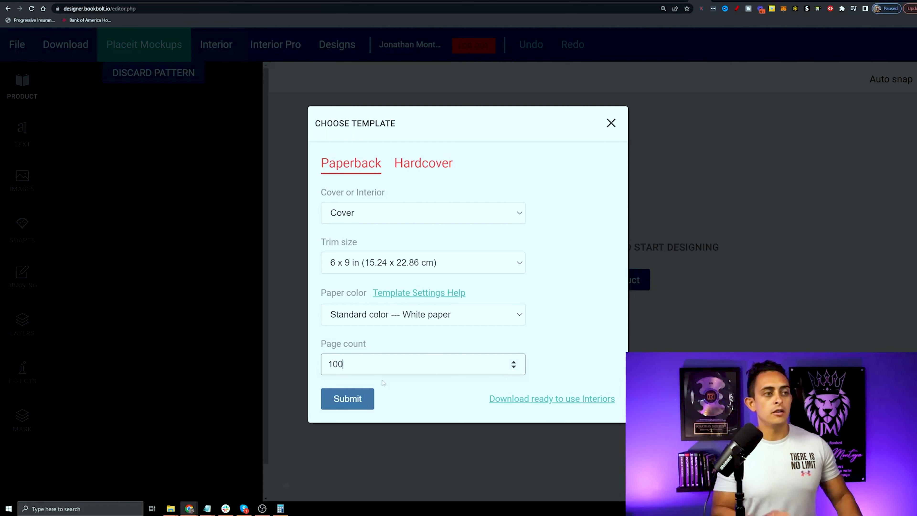
click(362, 402)
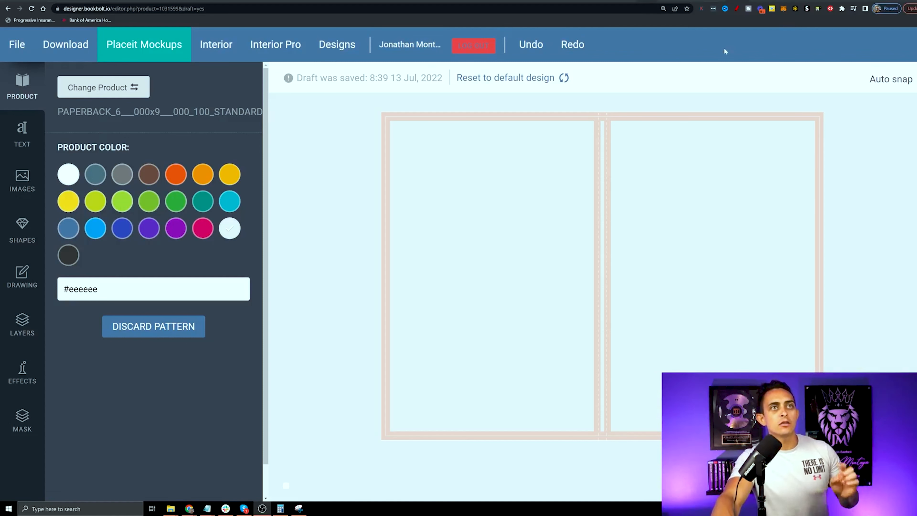
Outline the bleed borders of the back and front cover areas with the red annotation pen, and exit annotation mode.
click(737, 9)
drag(389, 121, 598, 119)
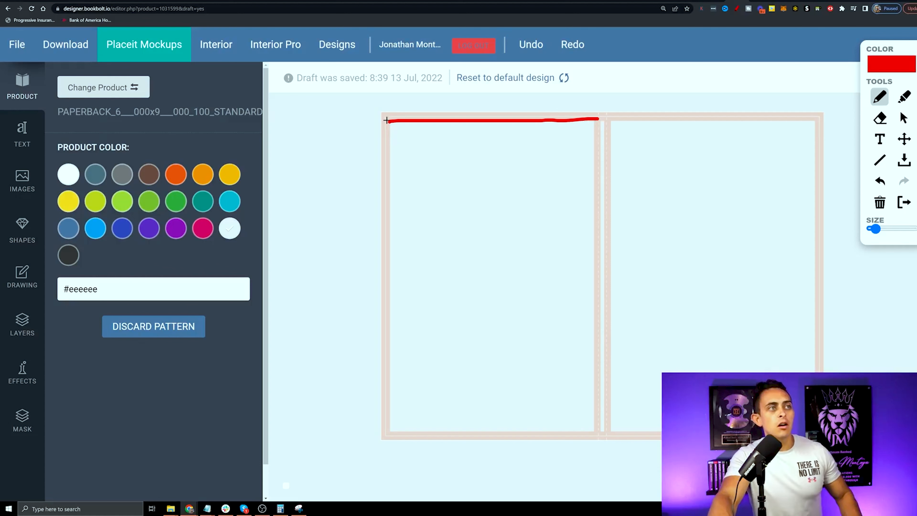
mouse_move(388, 122)
mouse_down()
mouse_move(398, 231)
mouse_move(378, 356)
mouse_move(387, 441)
mouse_move(399, 332)
mouse_move(396, 188)
mouse_move(357, 114)
mouse_up()
mouse_move(695, 123)
mouse_down()
mouse_move(629, 126)
mouse_move(628, 340)
mouse_up()
mouse_move(647, 395)
mouse_down()
mouse_move(831, 232)
mouse_move(663, 120)
mouse_up()
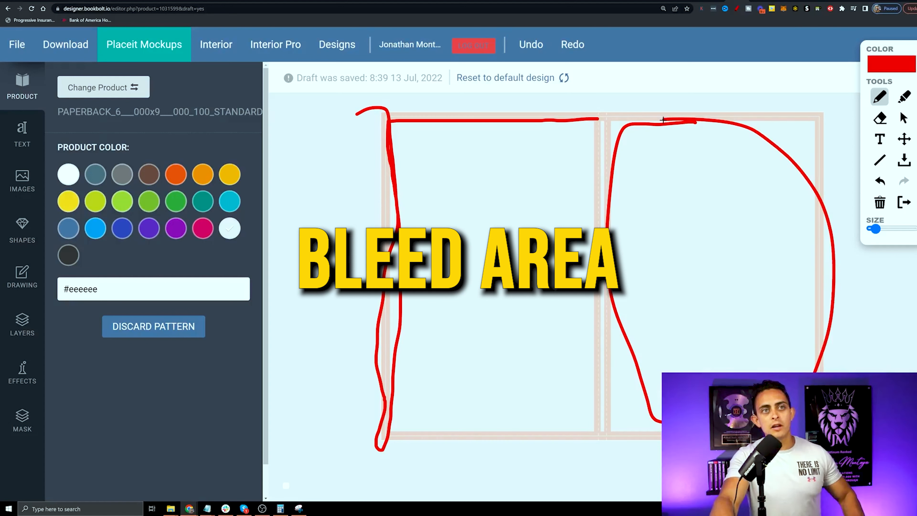
click(905, 202)
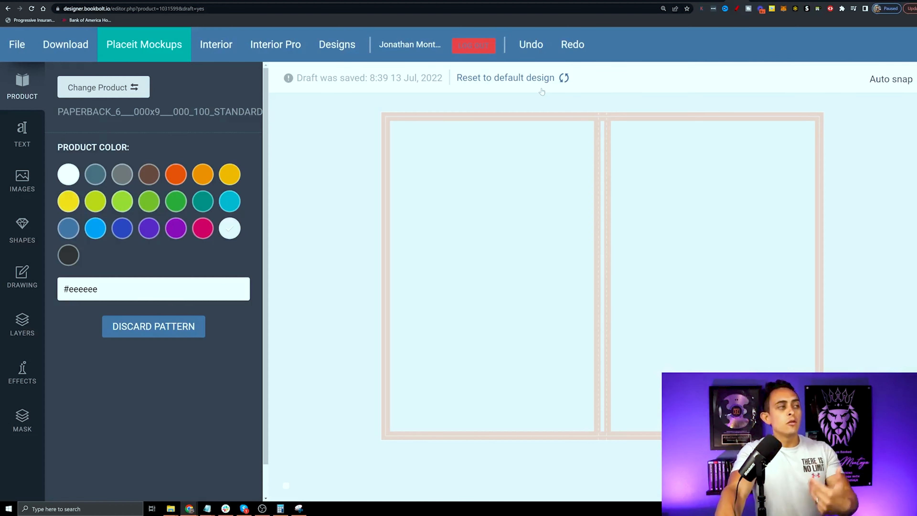
Look through the designer's text styles, shapes, drawing, layers and effects options for the cover.
click(21, 180)
click(21, 134)
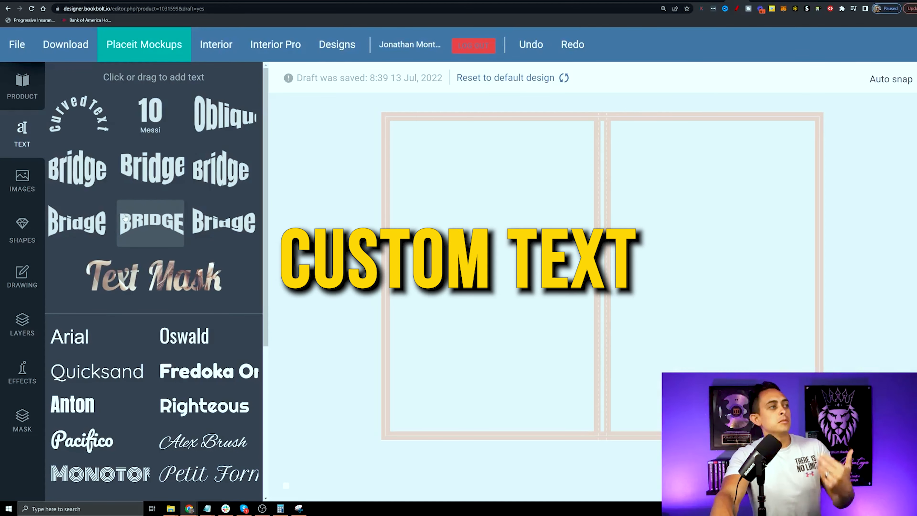
click(22, 240)
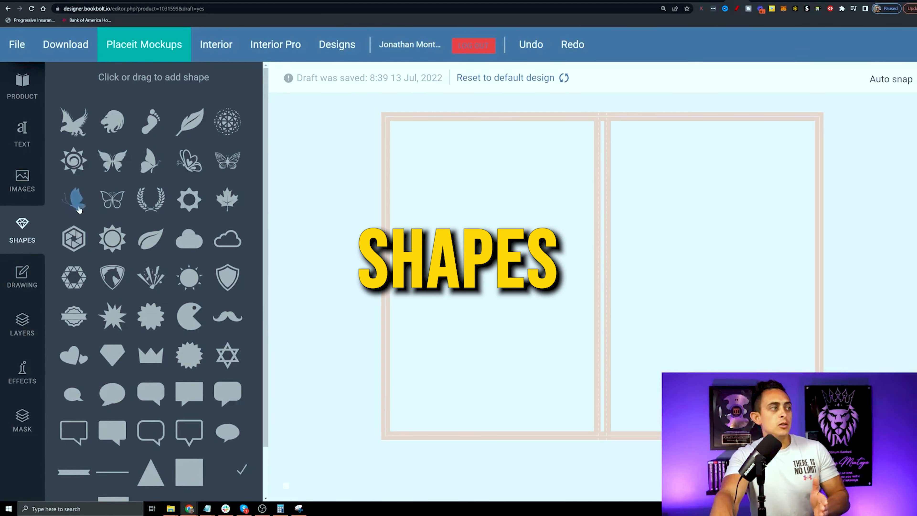
scroll(26, 224, down, 2)
click(27, 222)
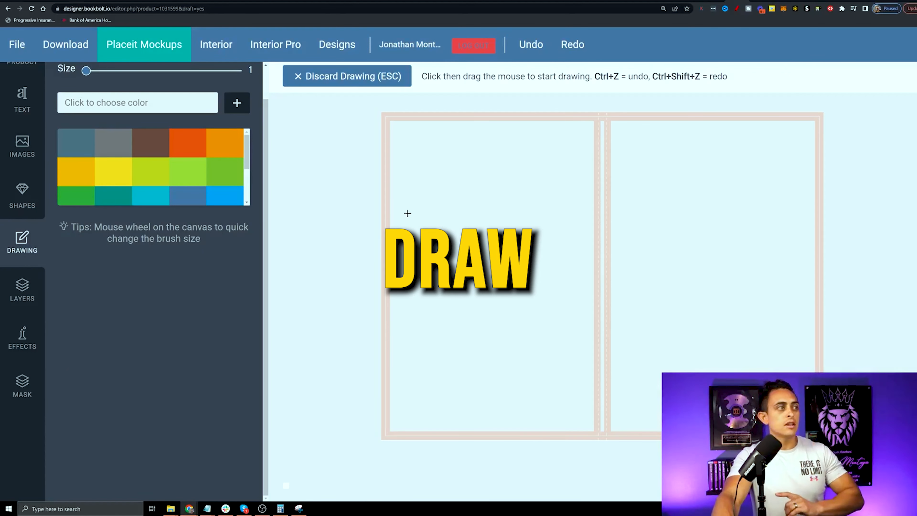
click(29, 299)
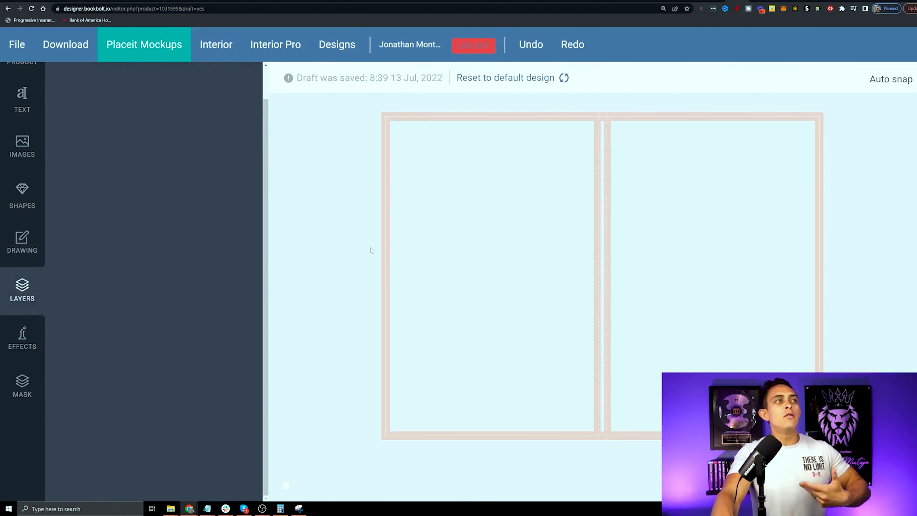
click(22, 340)
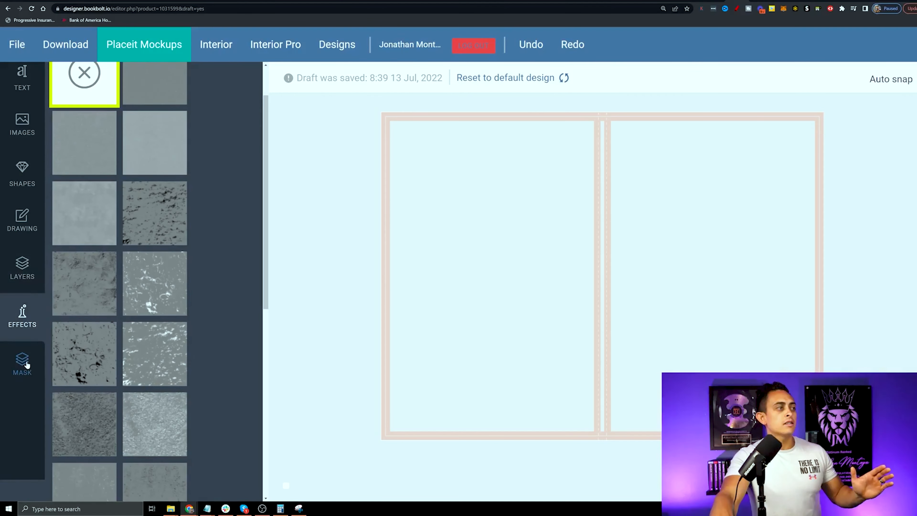
scroll(34, 361, up, 3)
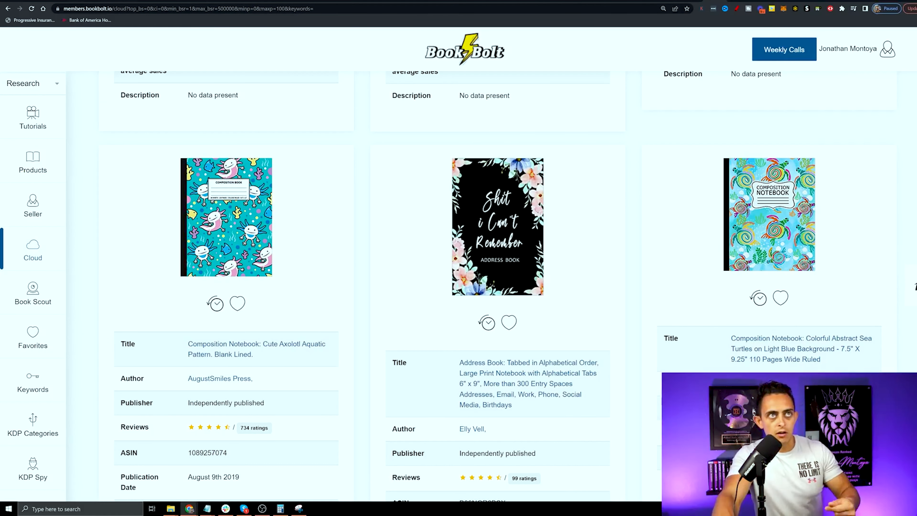
Return to the cover design and browse the turtle pictures in the Pixabay image resources.
click(739, 1)
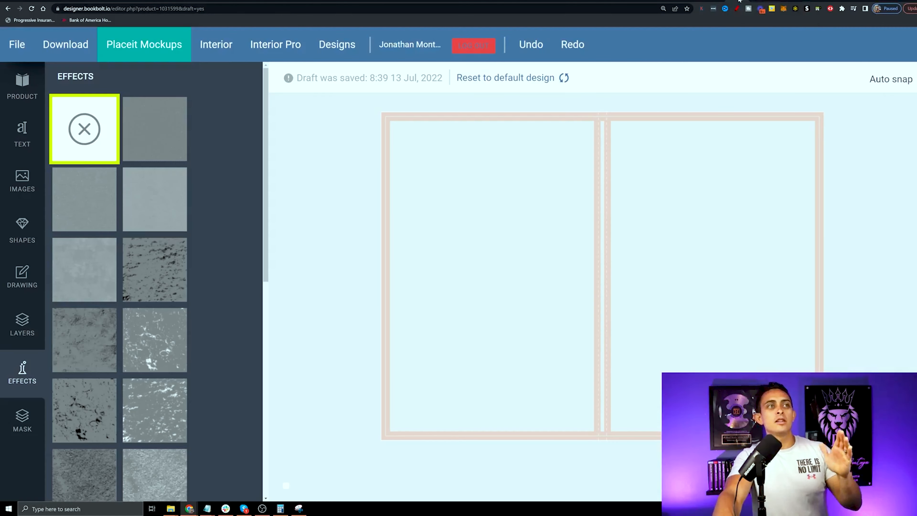
click(28, 188)
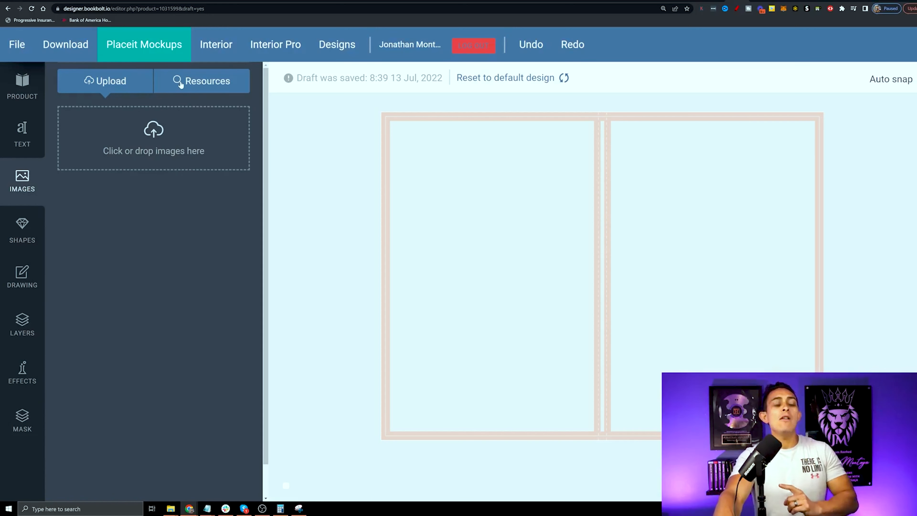
click(196, 90)
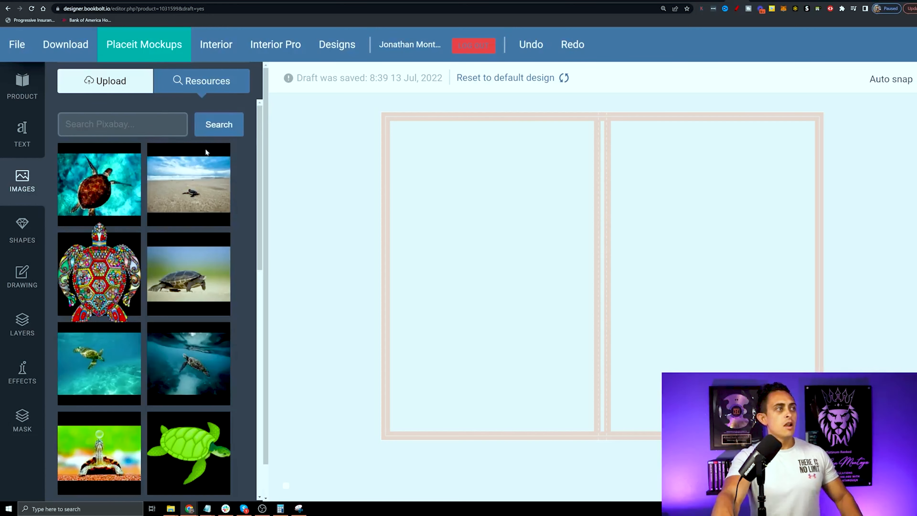
click(177, 125)
click(156, 98)
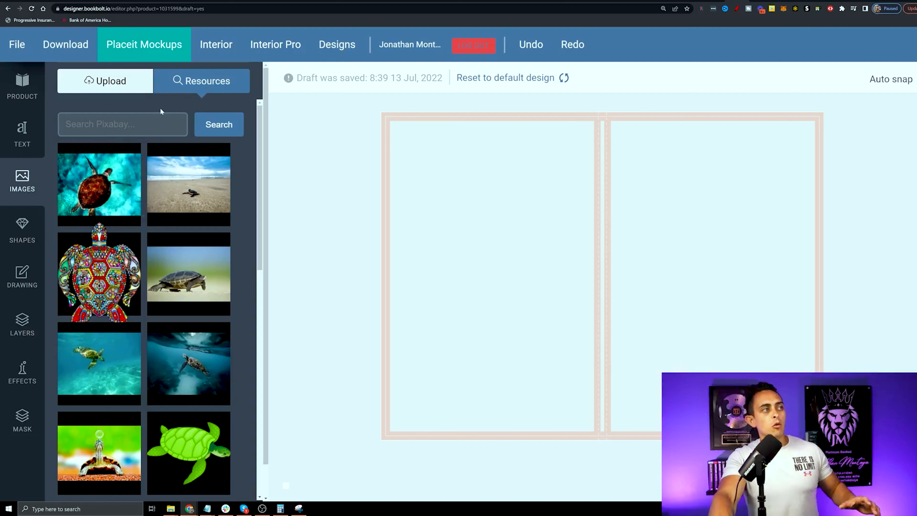
scroll(156, 224, down, 10)
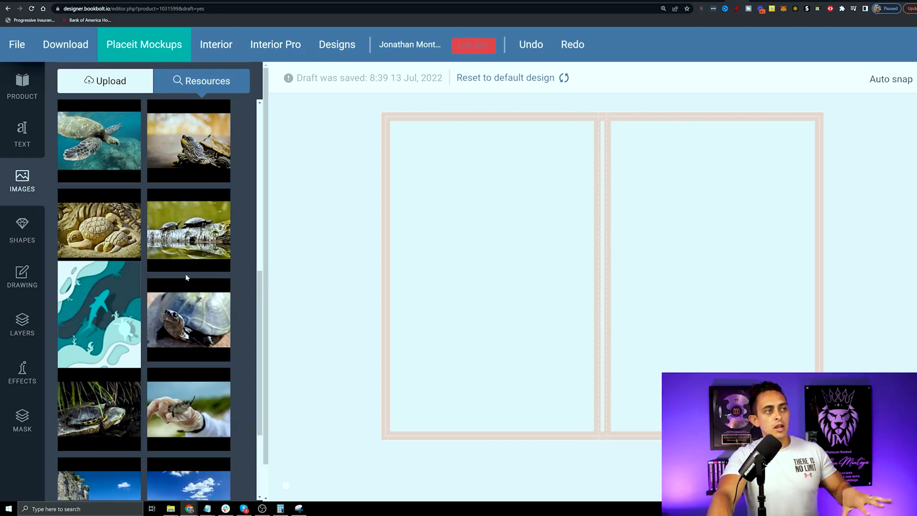
scroll(186, 274, up, 5)
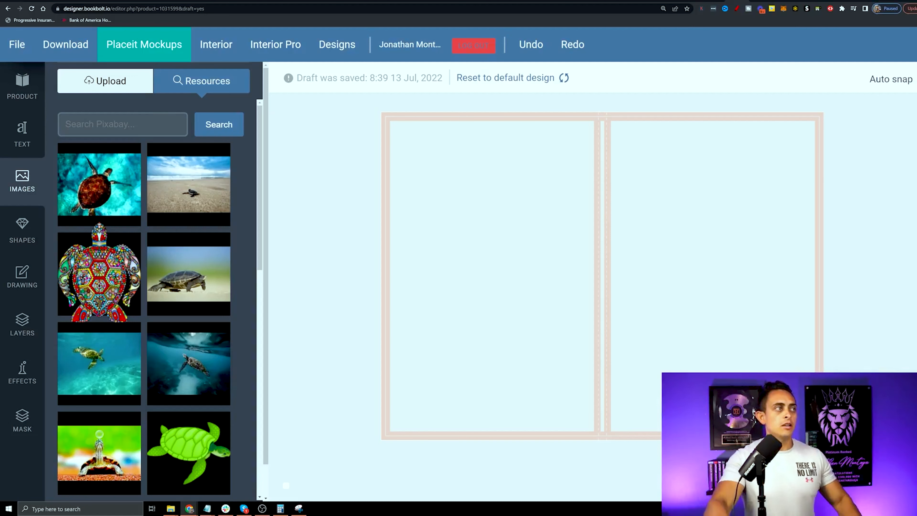
Add the Pixabay photo of the brown-shelled sea turtle to the cover and shrink it into the back cover's upper-left corner.
click(110, 180)
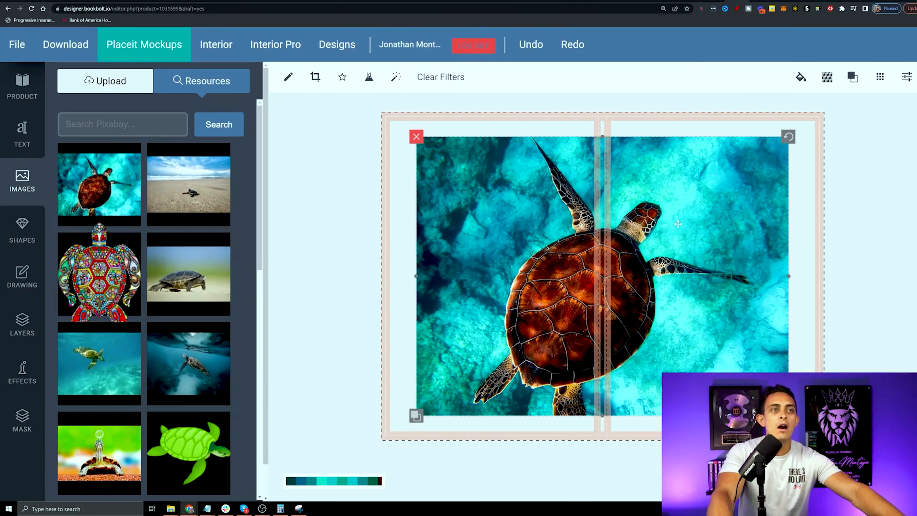
click(720, 1)
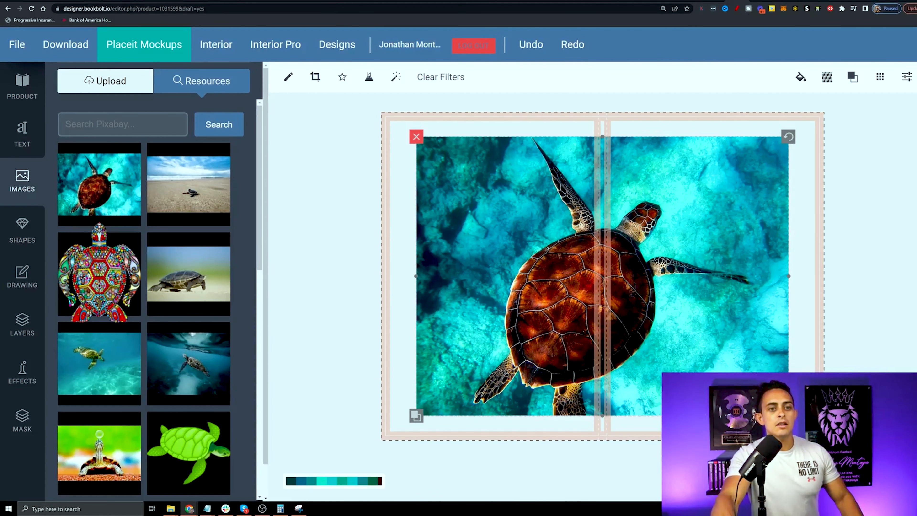
drag(789, 416, 648, 310)
drag(580, 268, 427, 183)
mouse_move(492, 224)
mouse_down()
mouse_move(483, 217)
mouse_move(493, 227)
mouse_up()
drag(444, 193, 434, 173)
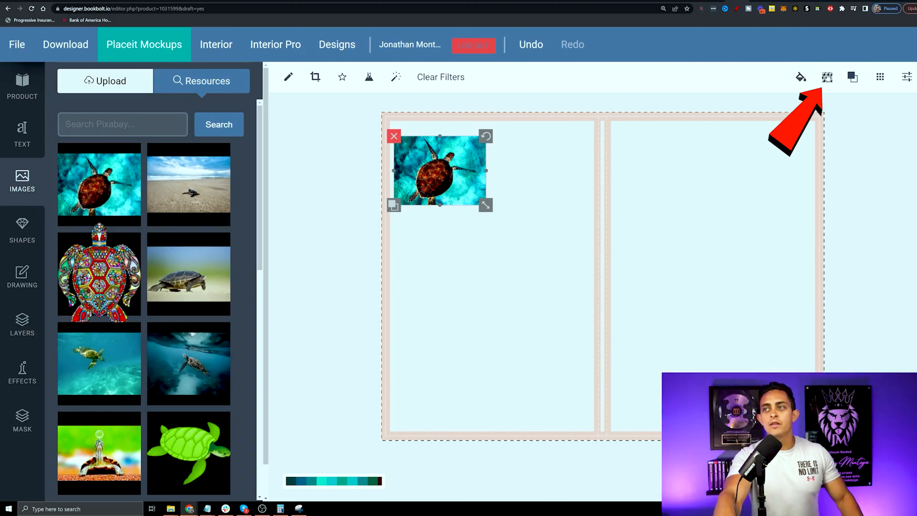
Repeat the small turtle photo across the whole cover as a vertical bricks pattern.
click(827, 77)
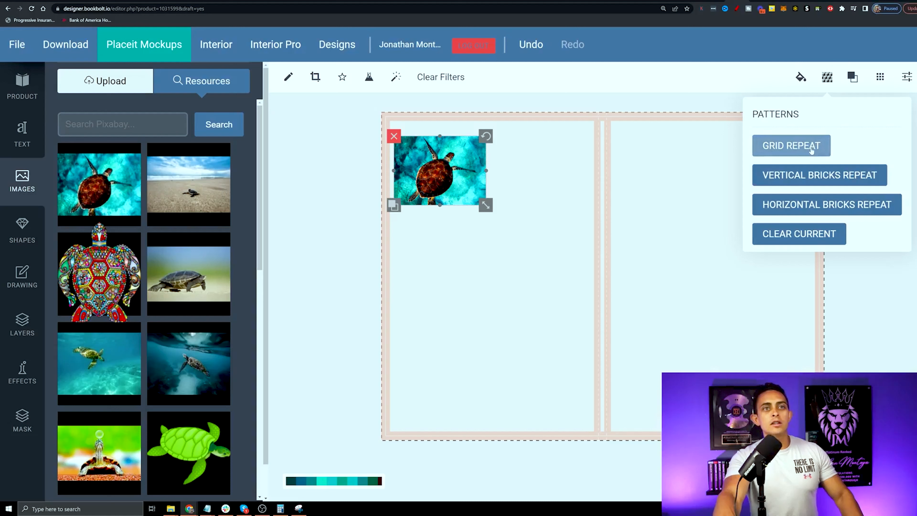
click(814, 175)
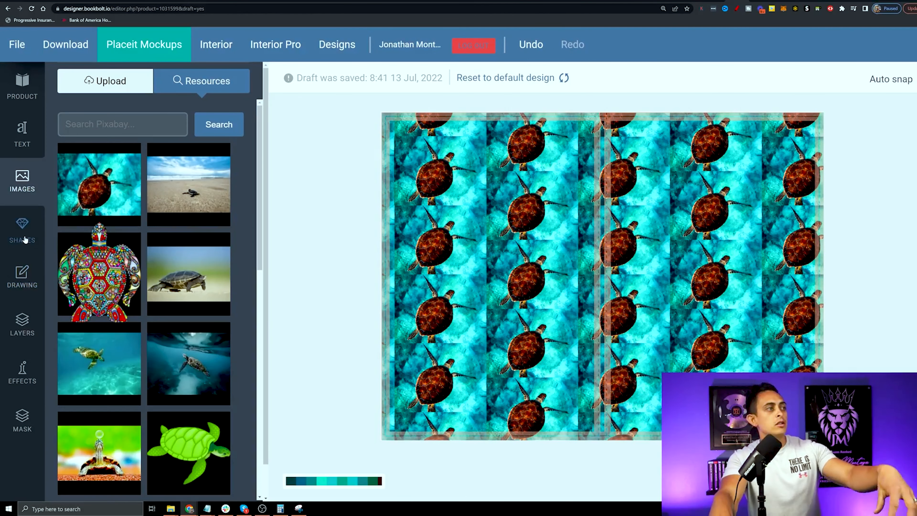
Add a rectangle shape, stretch it into a wide label, and place it on the upper half of the front cover.
click(22, 231)
scroll(187, 314, down, 2)
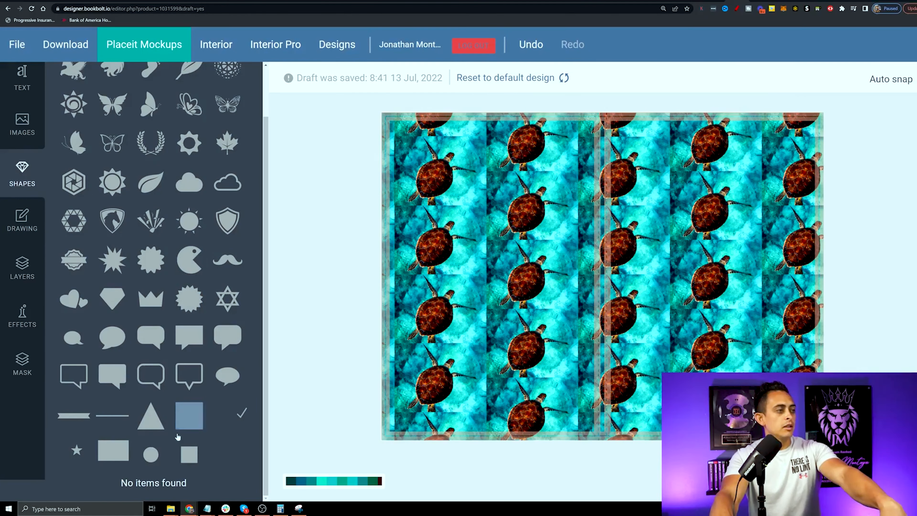
click(113, 450)
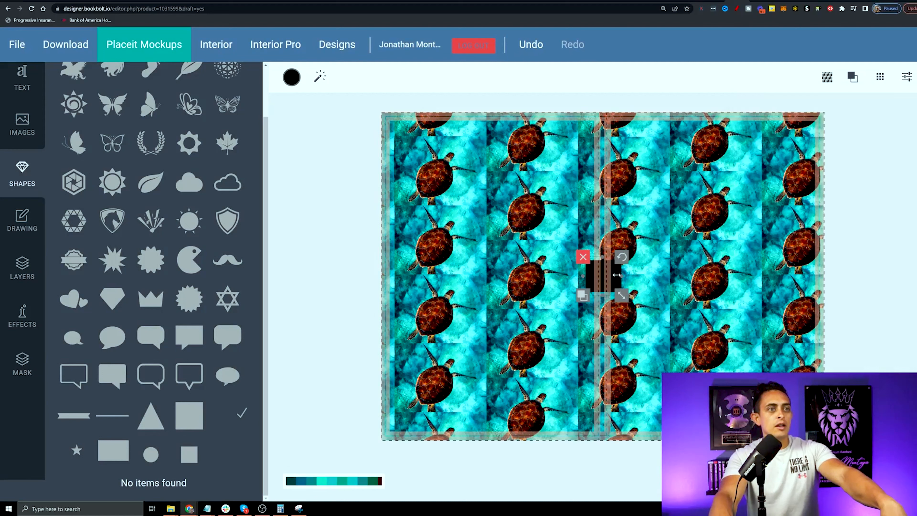
drag(619, 274, 692, 274)
drag(597, 284, 711, 157)
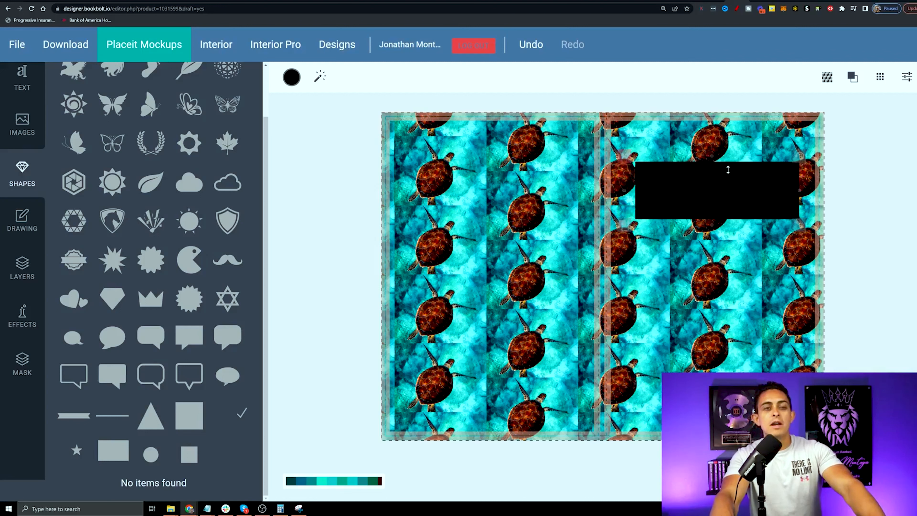
drag(737, 191, 735, 206)
drag(797, 206, 731, 213)
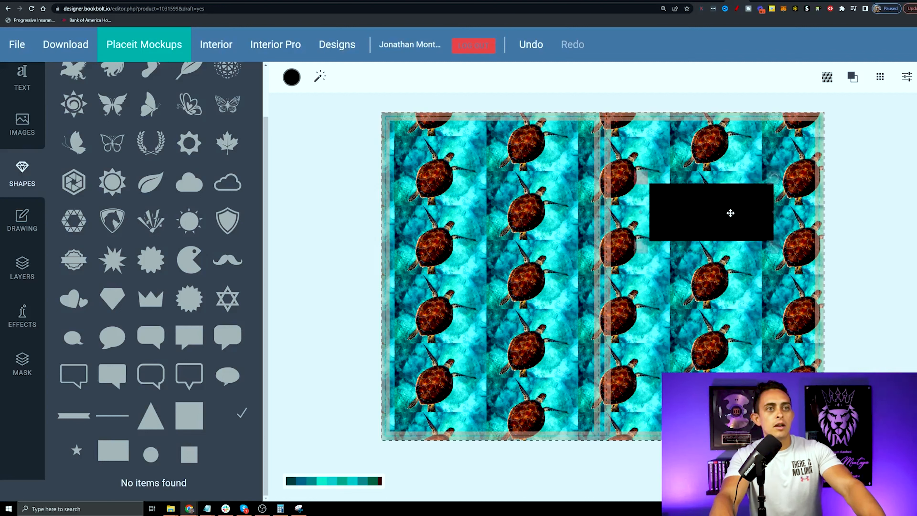
click(714, 204)
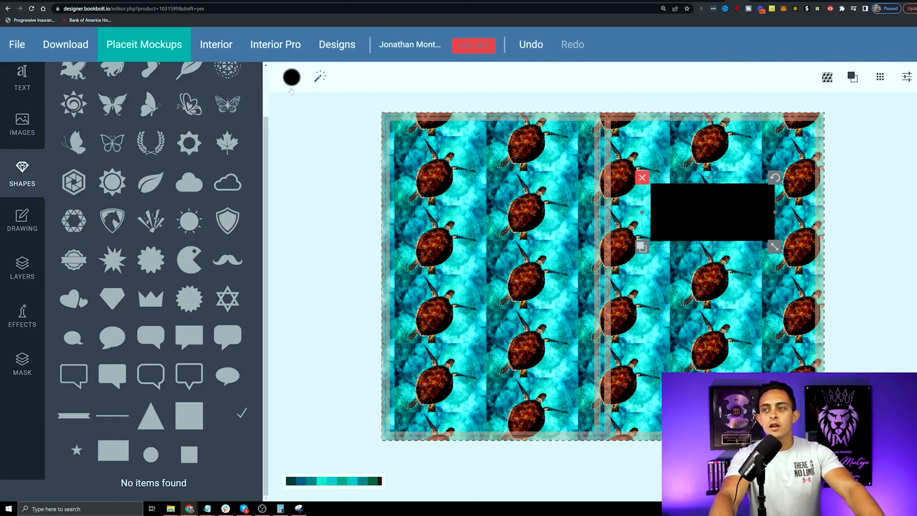
Fill the label rectangle with white, slightly enlarge it, and center it across the front cover.
click(292, 77)
scroll(359, 203, down, 2)
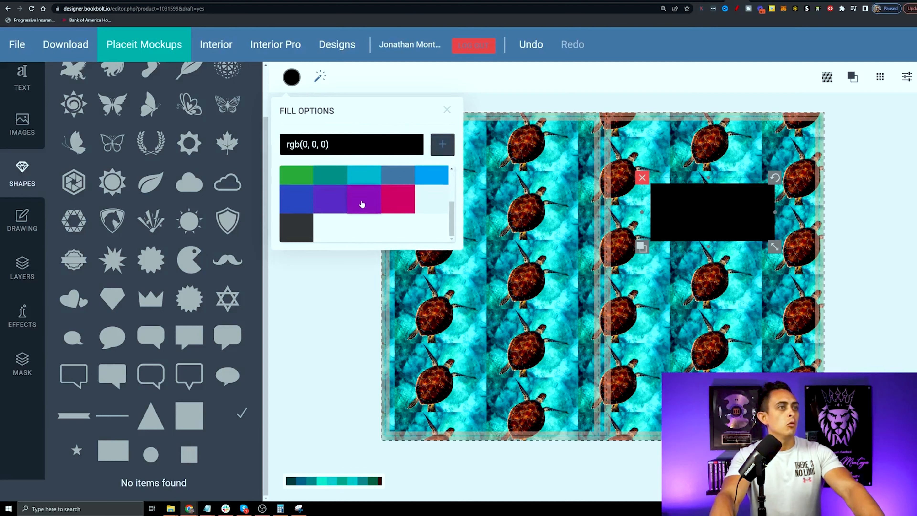
click(429, 204)
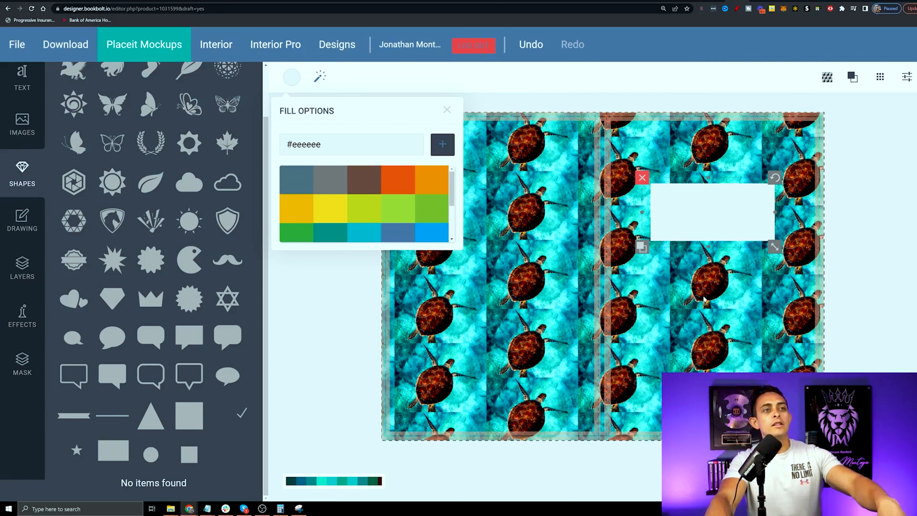
click(666, 264)
drag(717, 221, 725, 216)
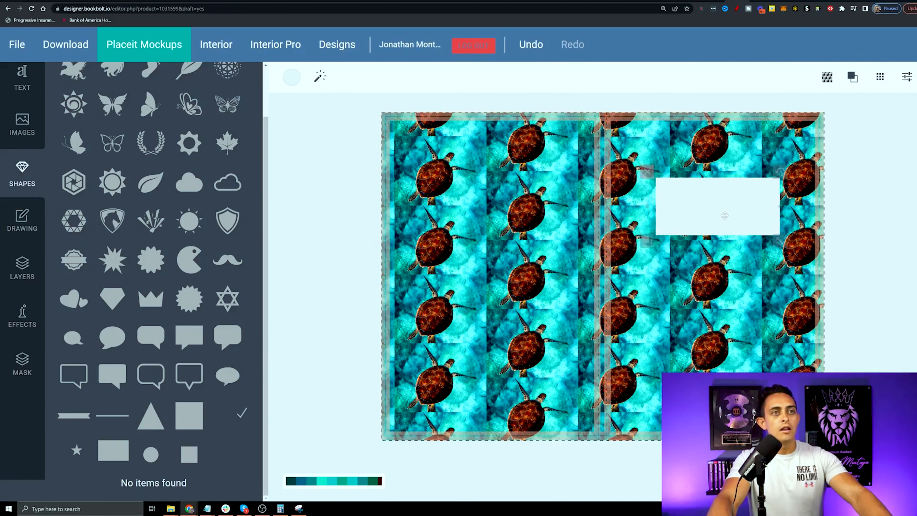
click(648, 241)
click(808, 220)
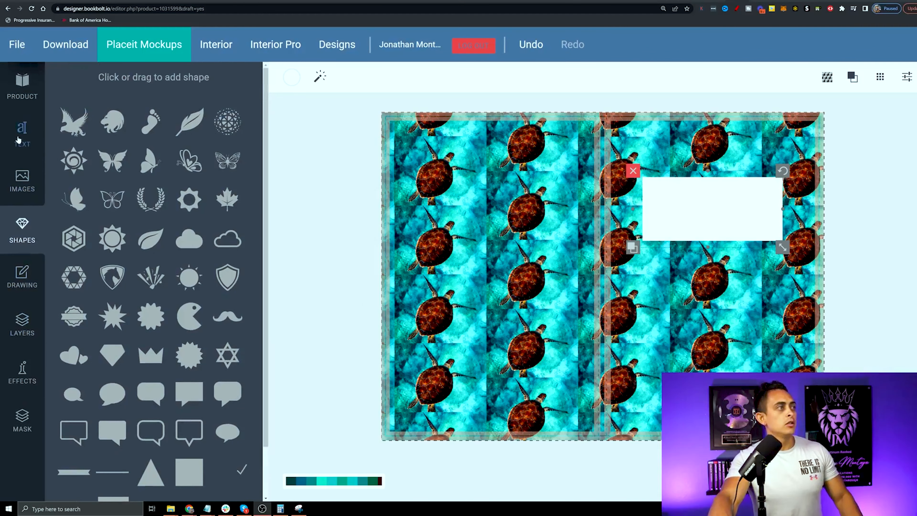
Add a text in the Baloo Bhaina font and place it on the white label.
click(22, 134)
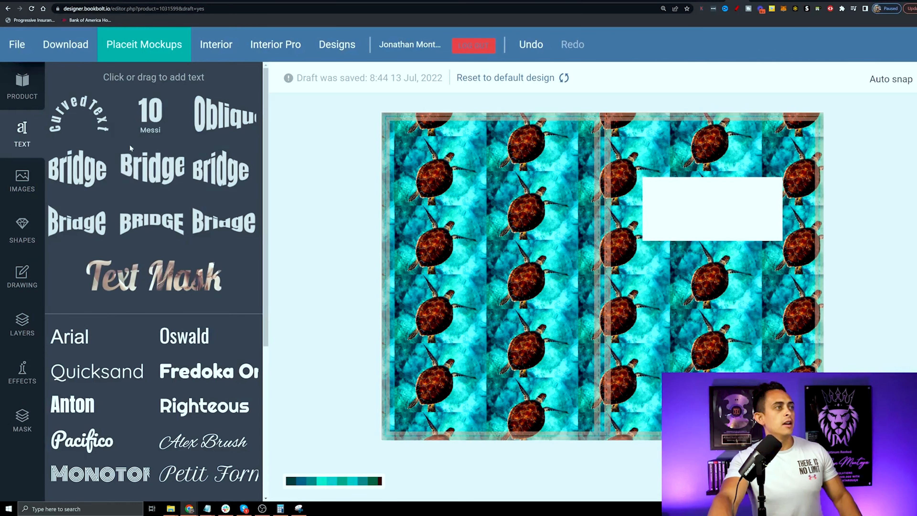
scroll(138, 199, down, 2)
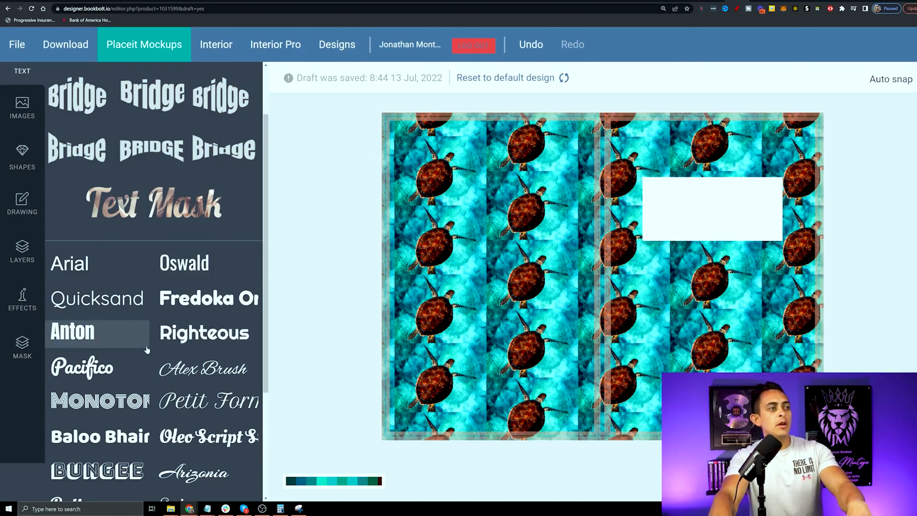
scroll(159, 344, down, 2)
scroll(161, 302, down, 1)
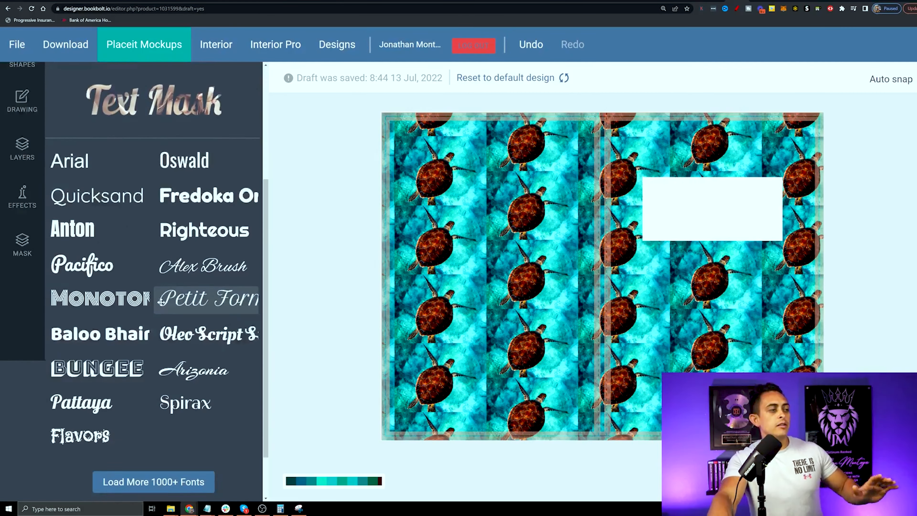
scroll(161, 302, down, 1)
scroll(179, 354, up, 1)
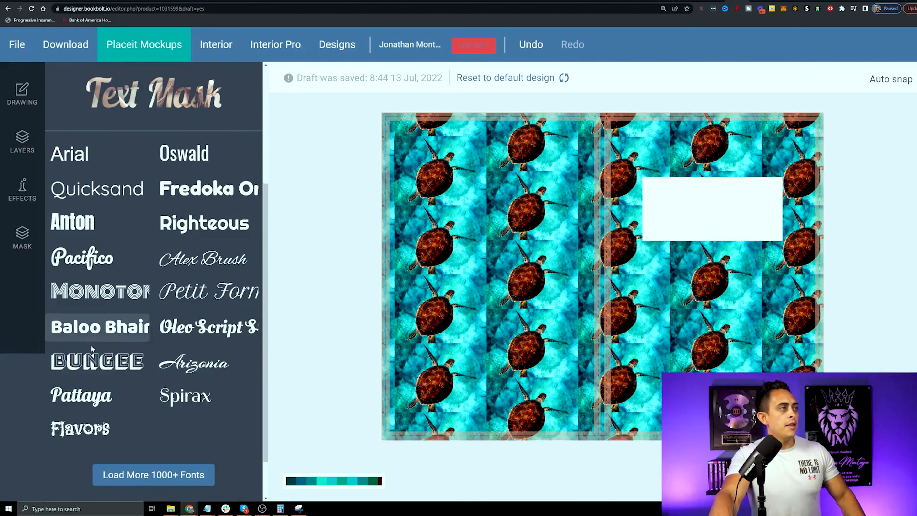
click(82, 333)
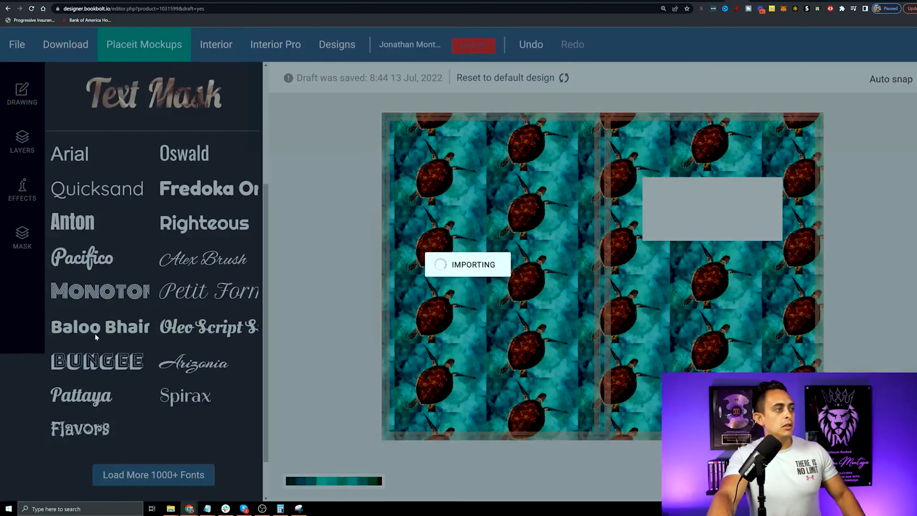
drag(736, 203, 718, 203)
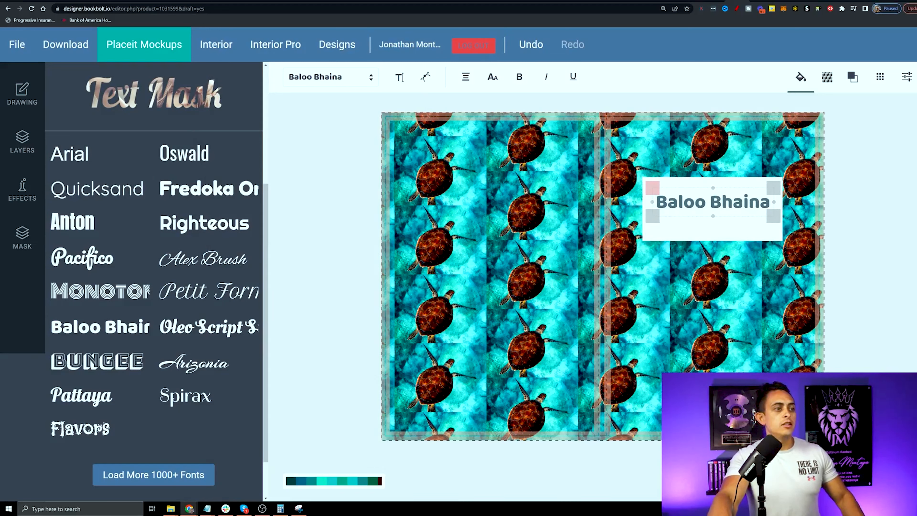
Change the label text to "NoteBook" and move it up near the label's upper edge.
double_click(713, 202)
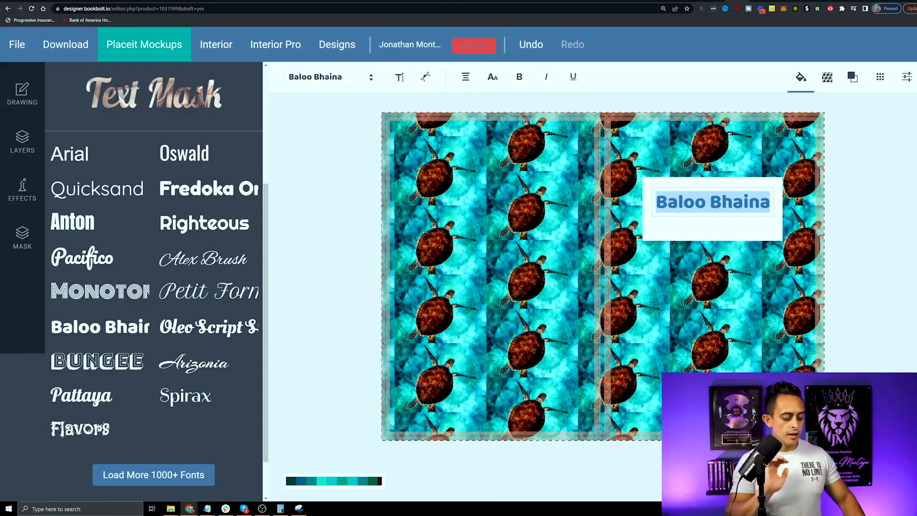
text(NoteBook)
click(712, 220)
drag(707, 203, 706, 193)
Set the fill color of the NoteBook title to black, #000000.
click(801, 77)
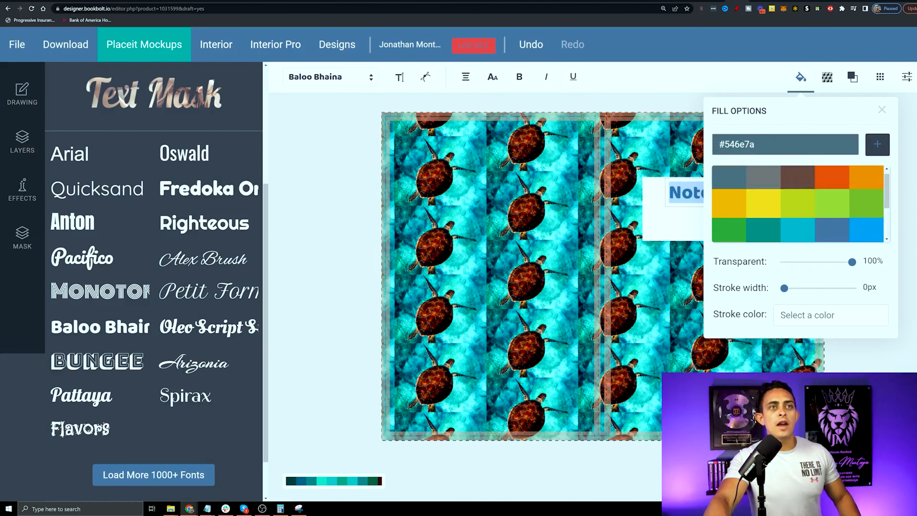
click(780, 144)
click(896, 274)
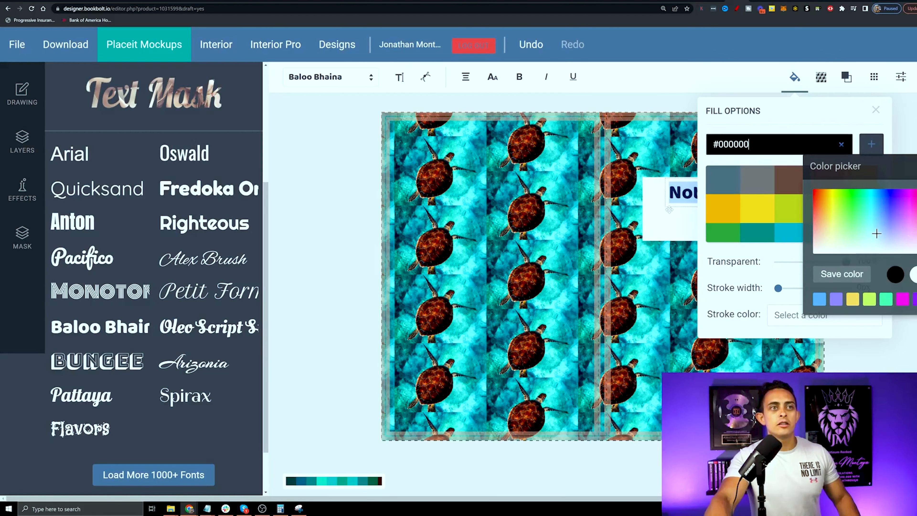
click(669, 213)
click(752, 204)
Switch to the Book Bolt Cloud results and examine the label layout on the composition notebook covers.
click(723, 227)
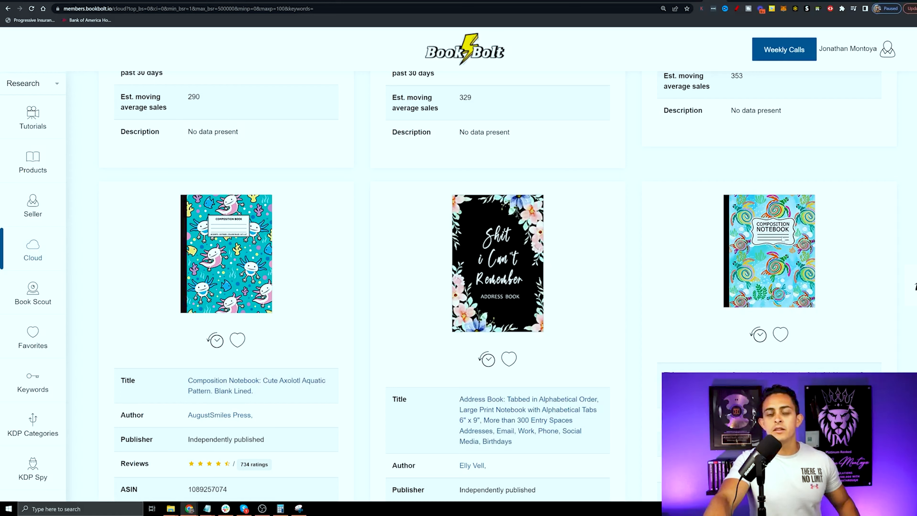
key(ctrl+plus)
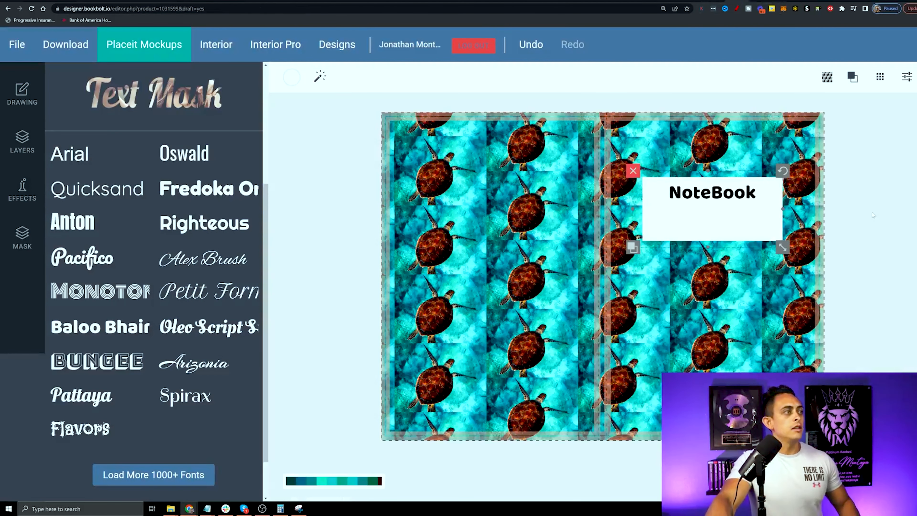
Return to the cover design, add a thin line shape, and stretch it across the white label below the NoteBook title.
click(149, 393)
scroll(21, 237, up, 5)
click(17, 233)
scroll(117, 261, down, 2)
click(112, 416)
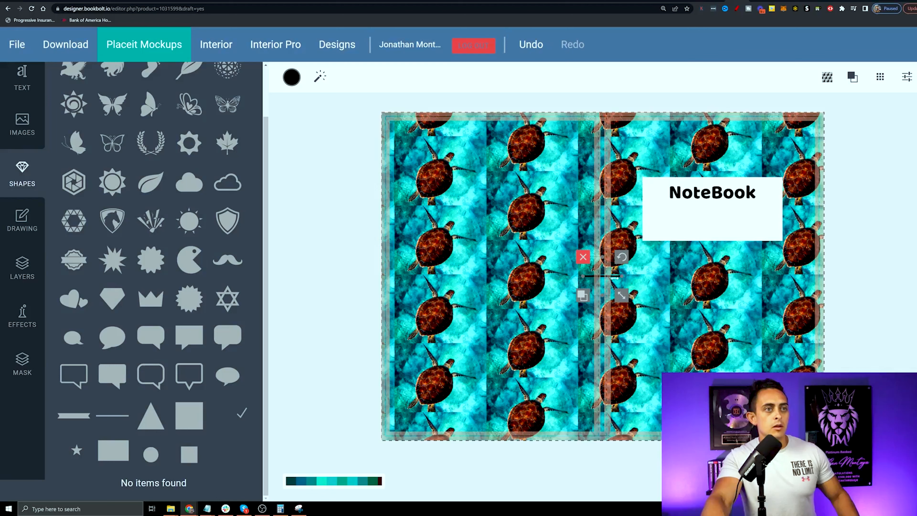
drag(623, 277, 643, 277)
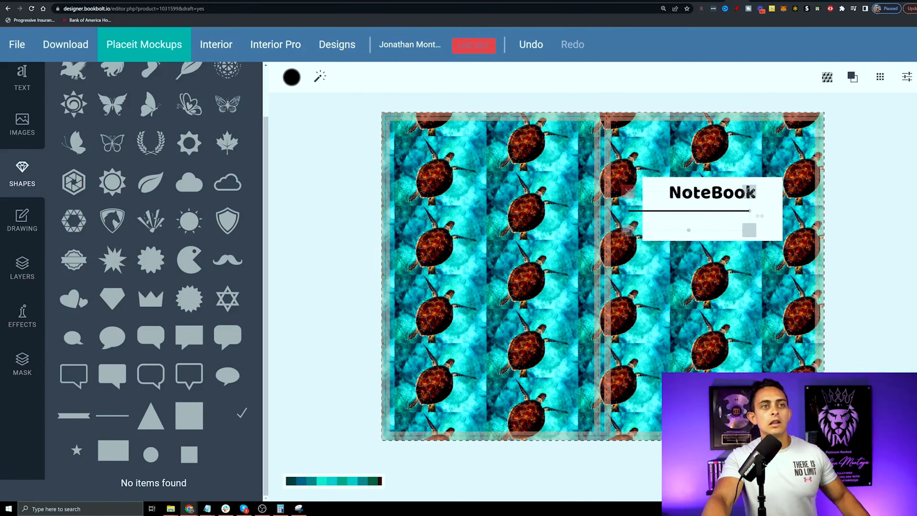
click(865, 239)
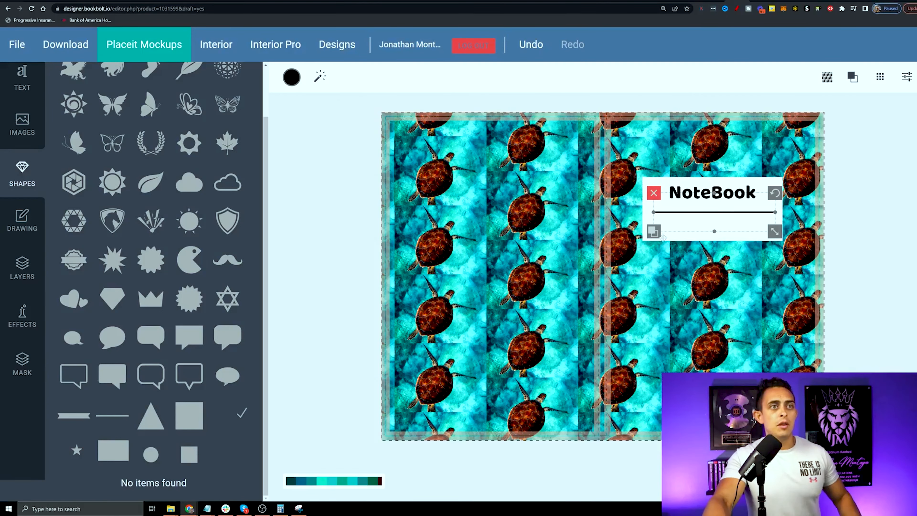
Duplicate the line twice and place the copies evenly below it to make three writing lines on the label.
click(654, 234)
drag(797, 225, 754, 223)
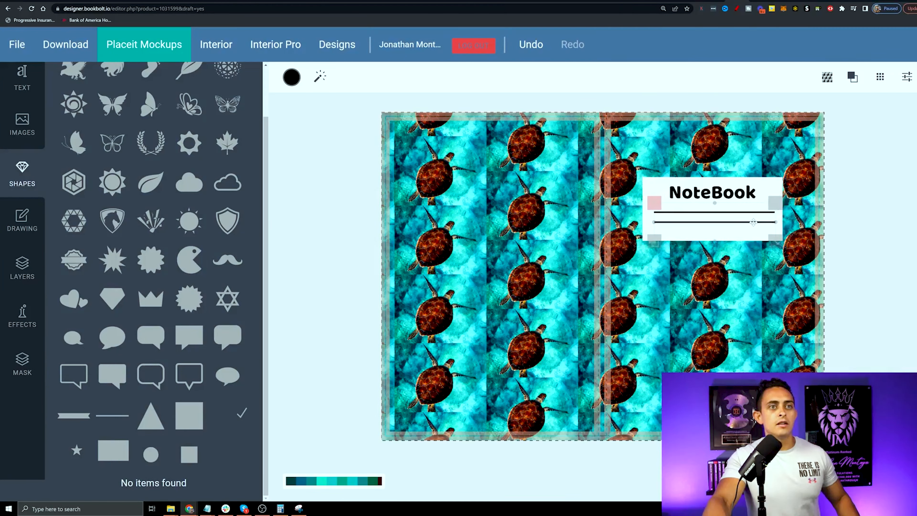
click(654, 241)
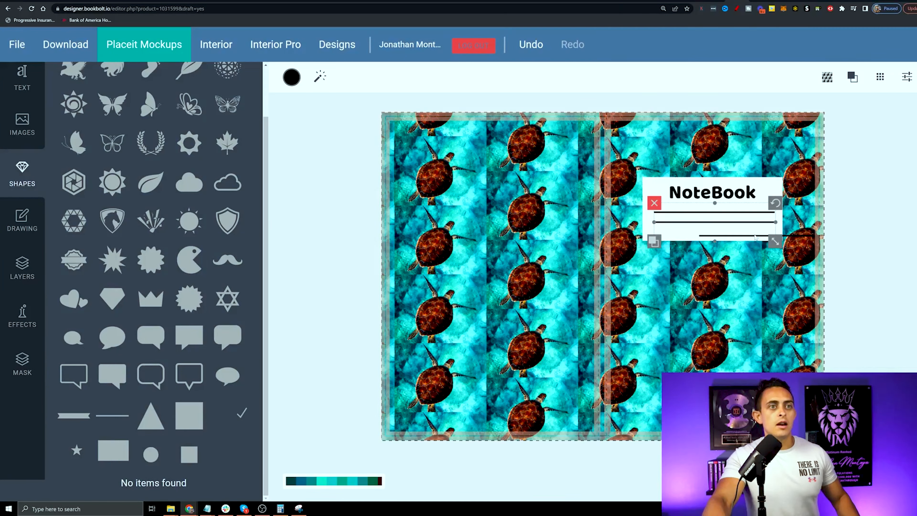
click(858, 237)
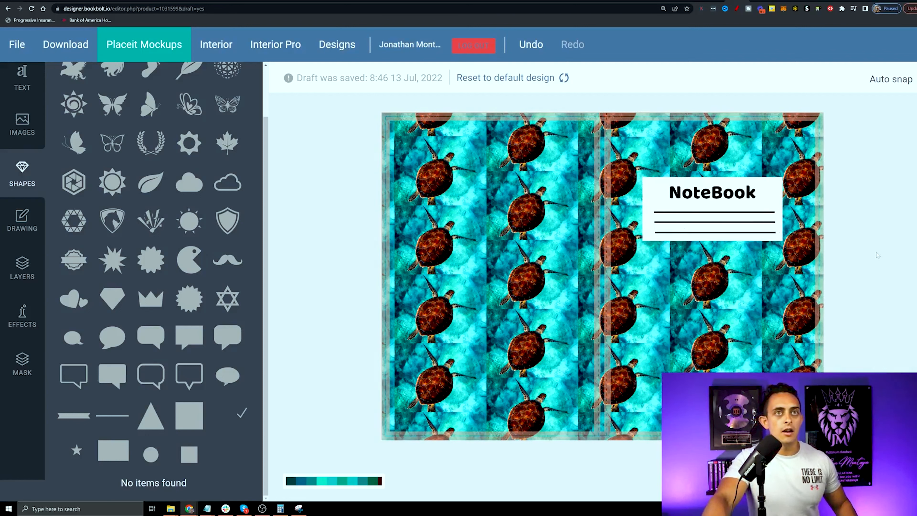
Align the ends of the three writing lines, and recenter the NoteBook title and white label around them.
scroll(716, 217, up, 5)
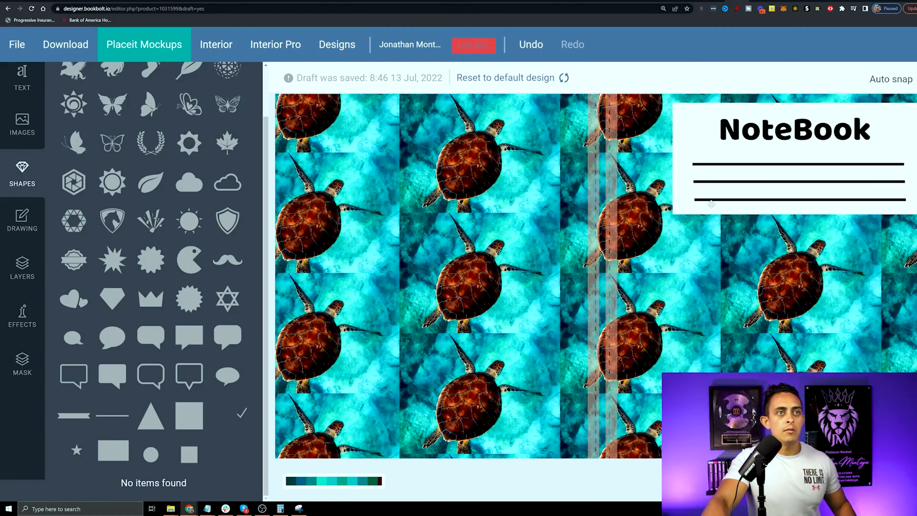
click(709, 201)
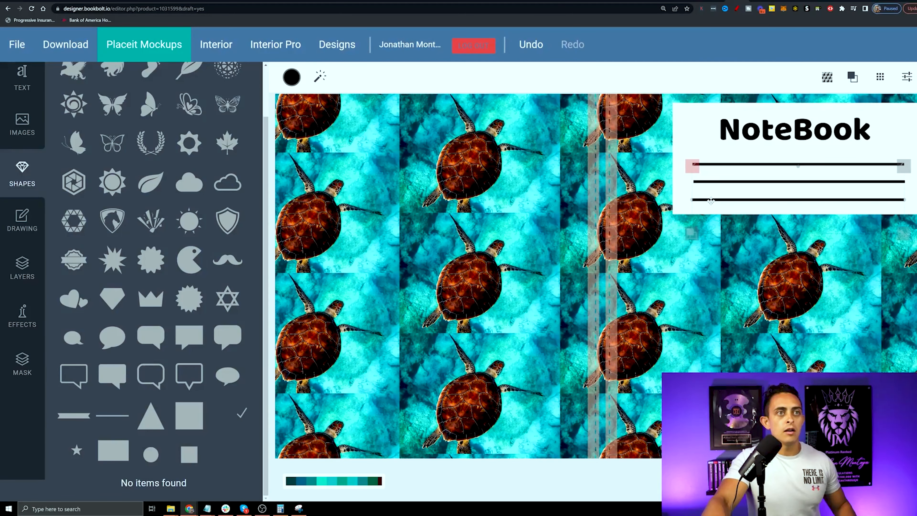
click(714, 182)
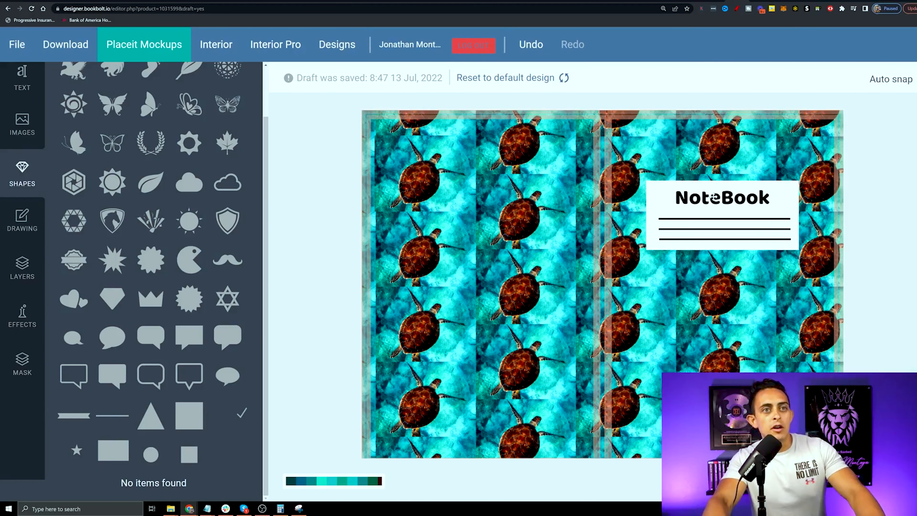
click(722, 196)
drag(728, 195, 724, 198)
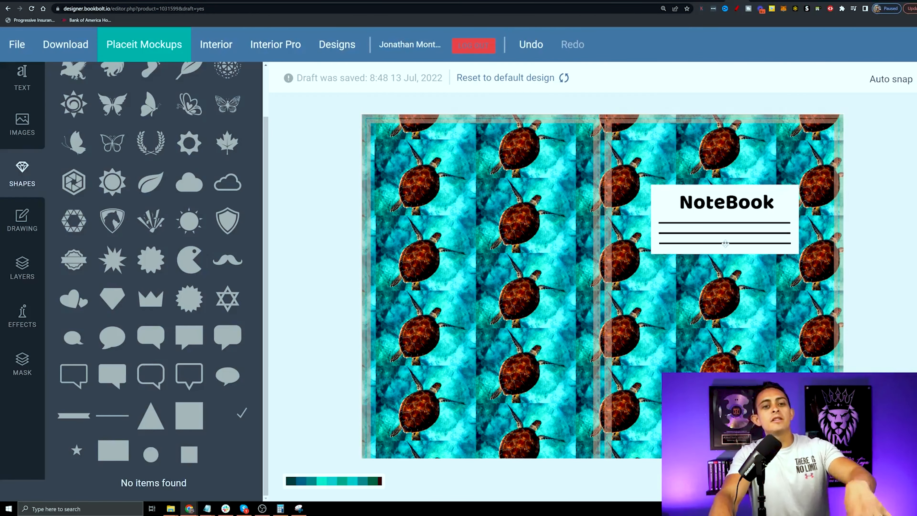
Download the finished notebook cover as a PDF and close the notice that the design is ready.
key(ctrl+plus)
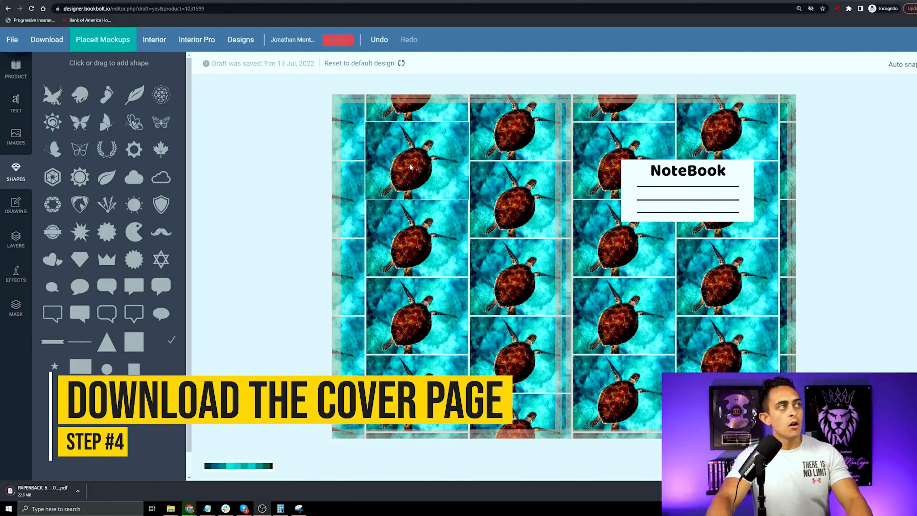
click(48, 42)
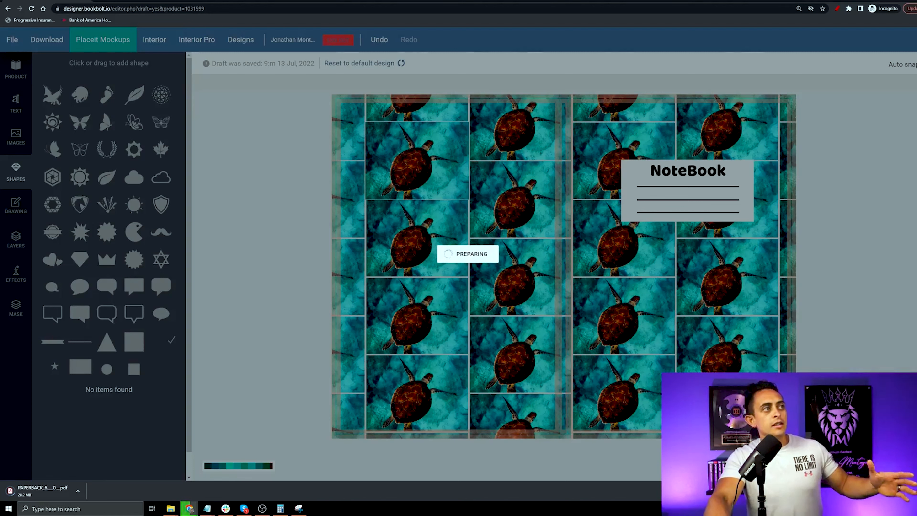
key(ctrl+plus)
key(ctrl+plus)
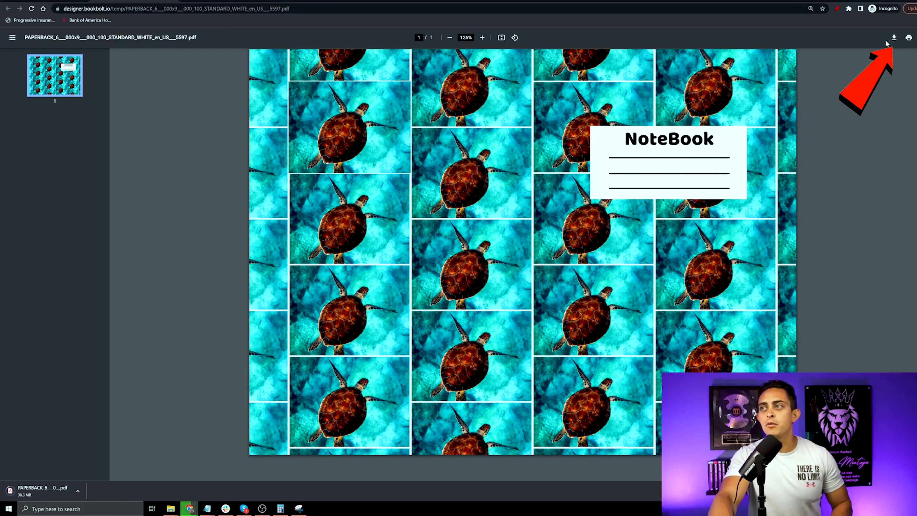
click(895, 38)
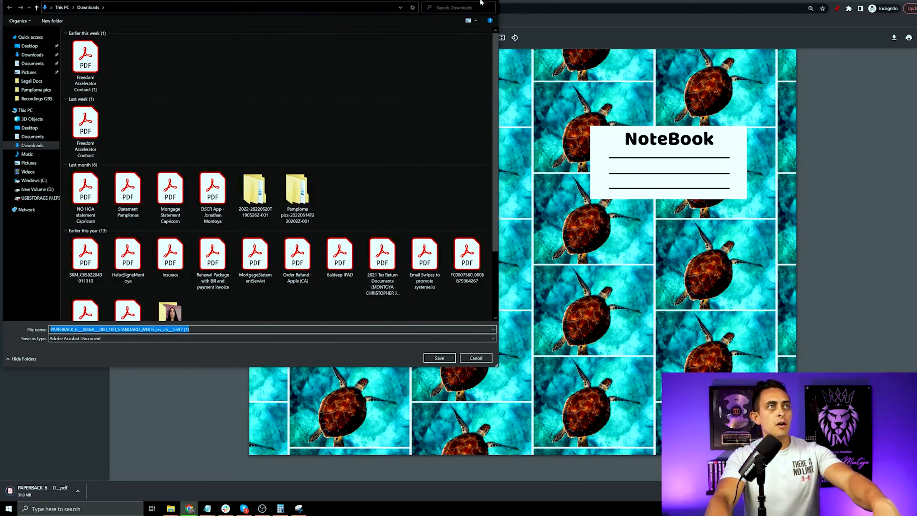
click(491, 1)
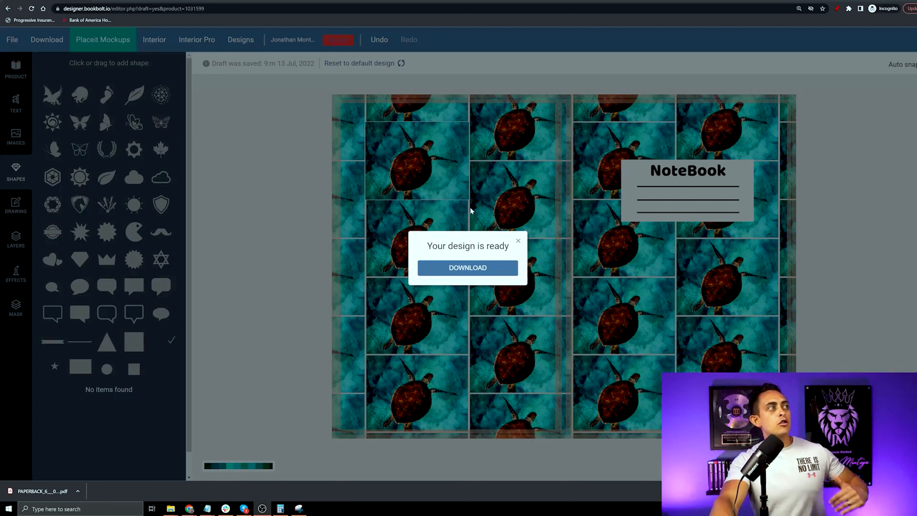
click(518, 241)
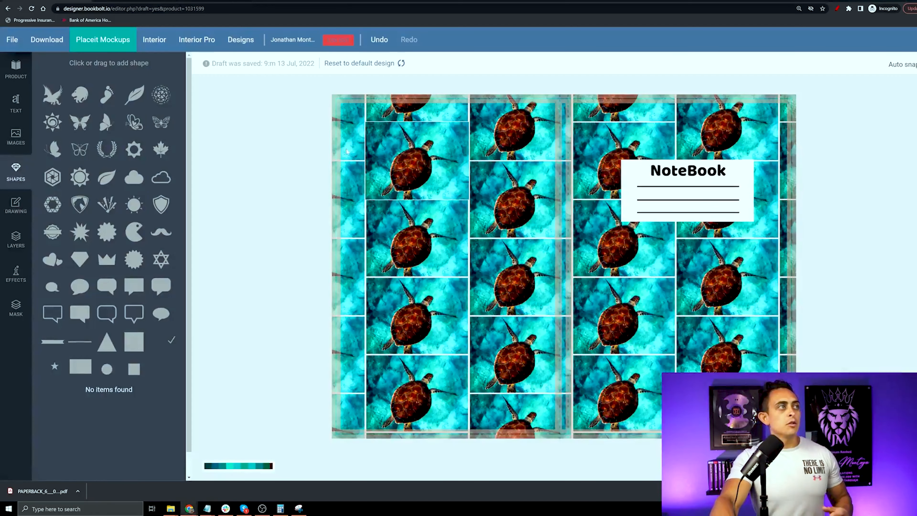
Open the Interior Generator and examine the available page templates, such as planners, trackers, reminders and ruled pages.
click(152, 41)
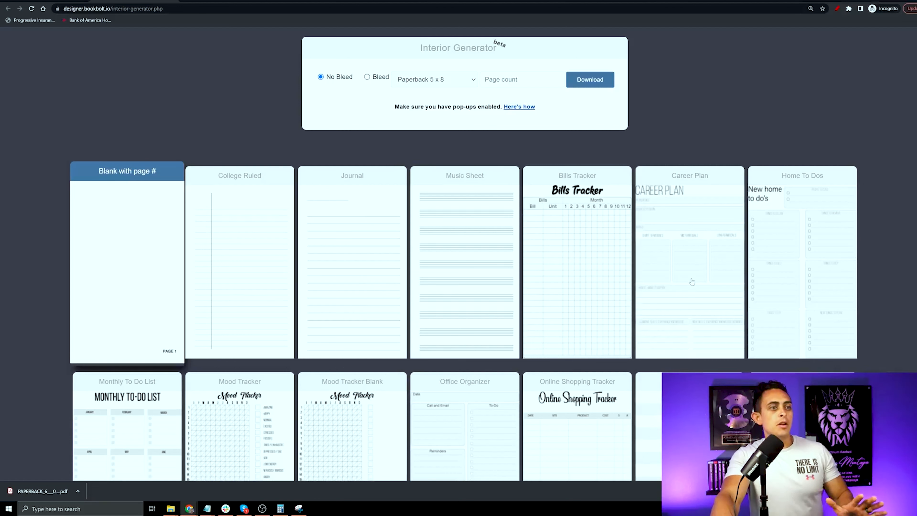
scroll(687, 286, down, 2)
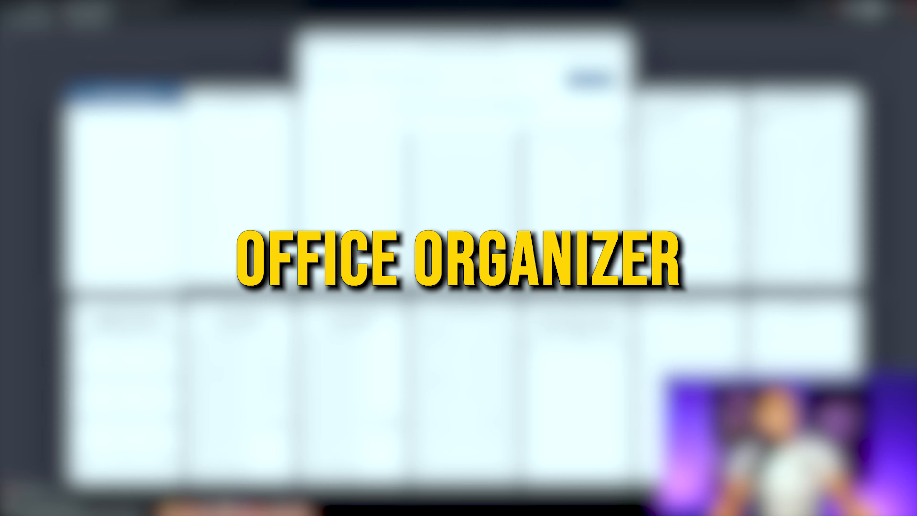
scroll(688, 286, down, 7)
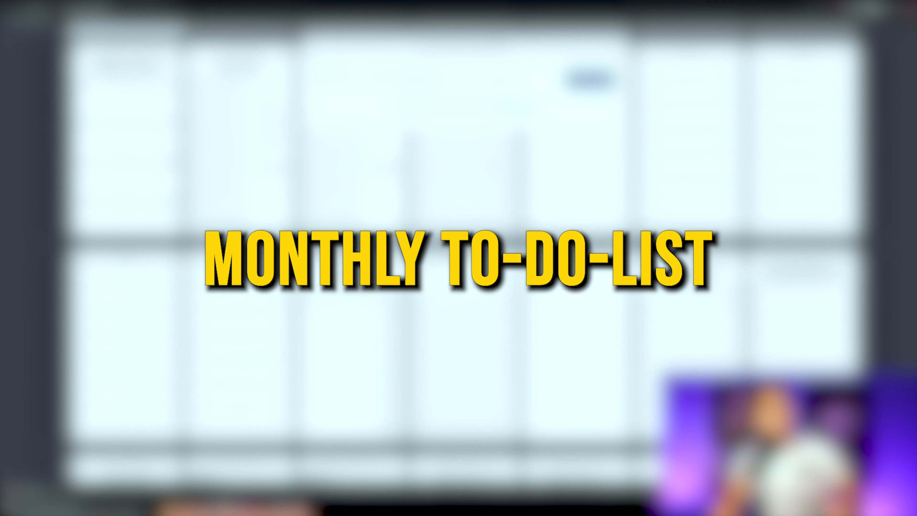
scroll(567, 291, down, 3)
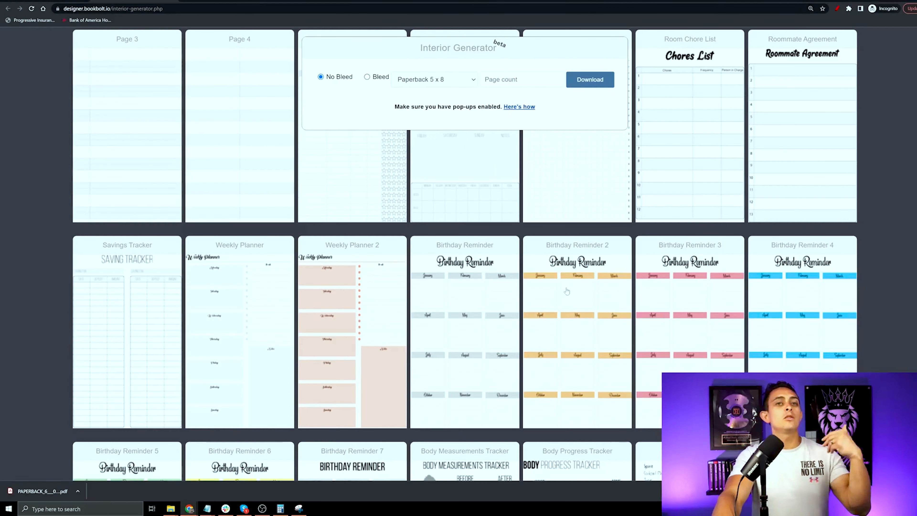
scroll(571, 289, down, 4)
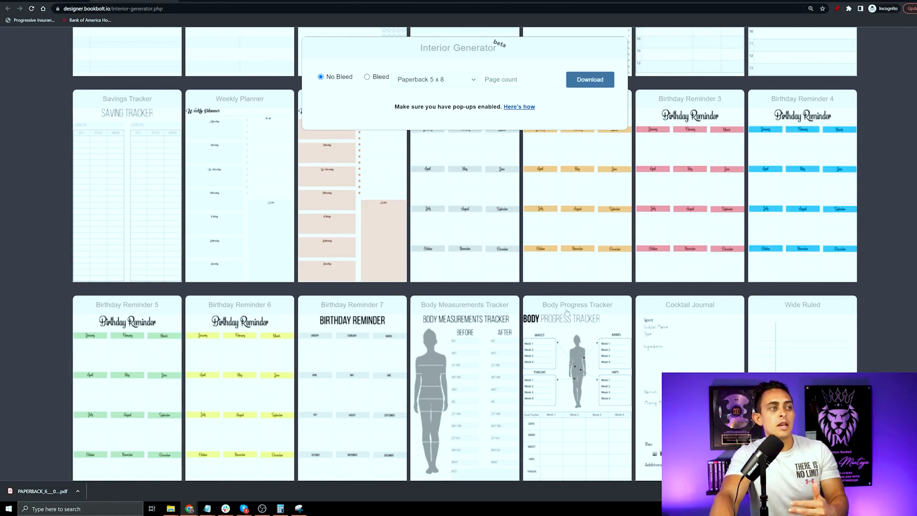
scroll(305, 339, down, 12)
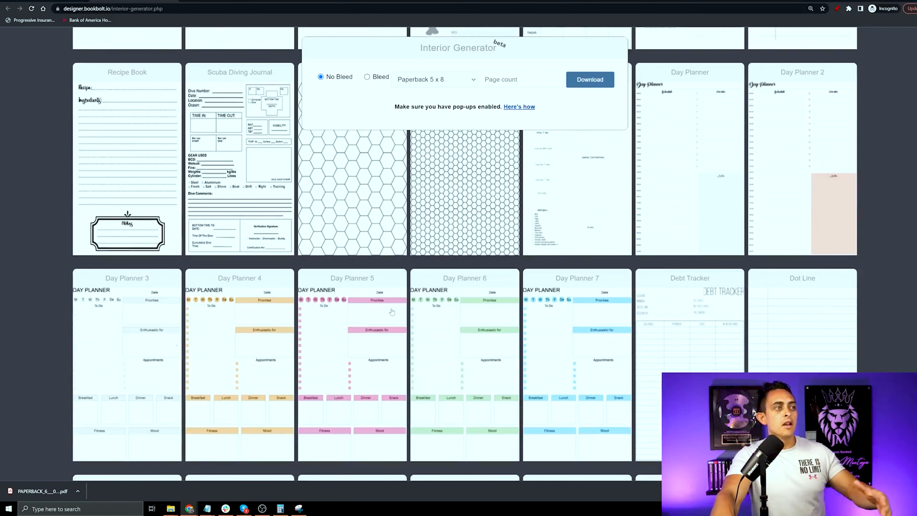
scroll(529, 344, up, 13)
scroll(529, 345, up, 18)
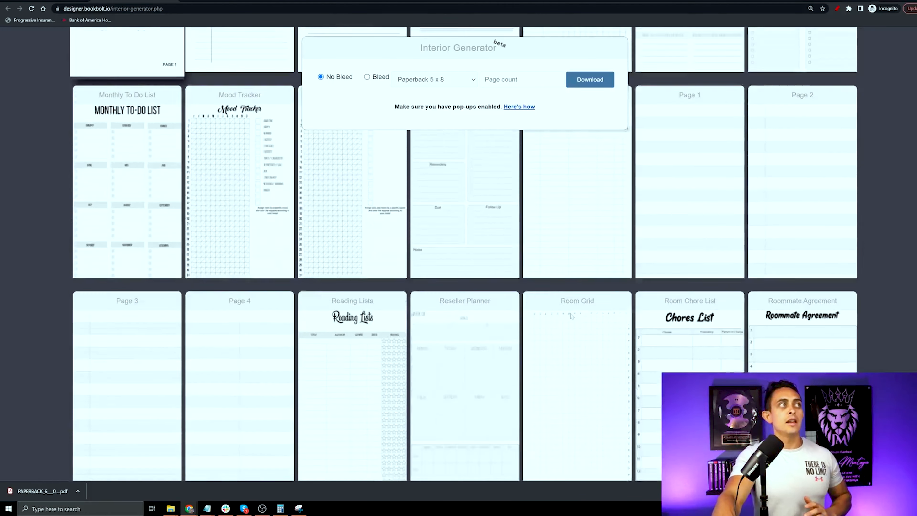
Open the Interior Generator Pro, examine its first and last page setup options, and return to the cover design.
click(40, 0)
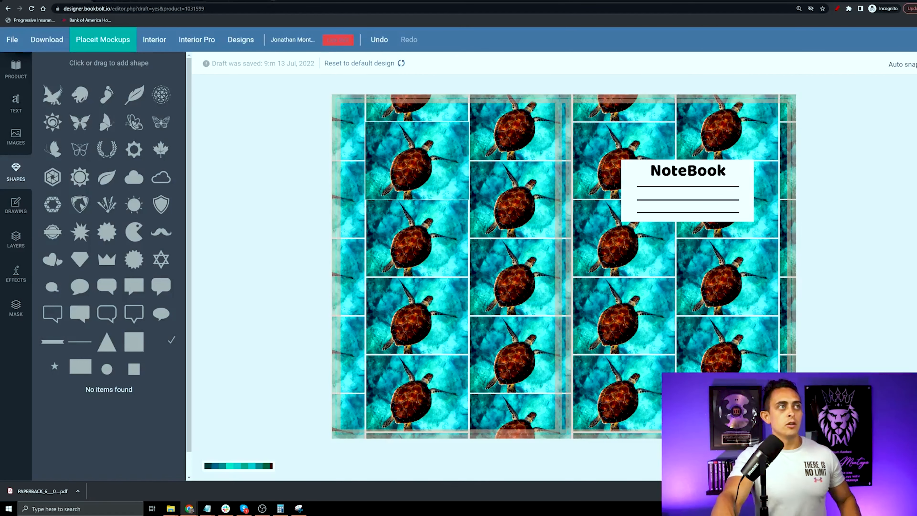
click(201, 45)
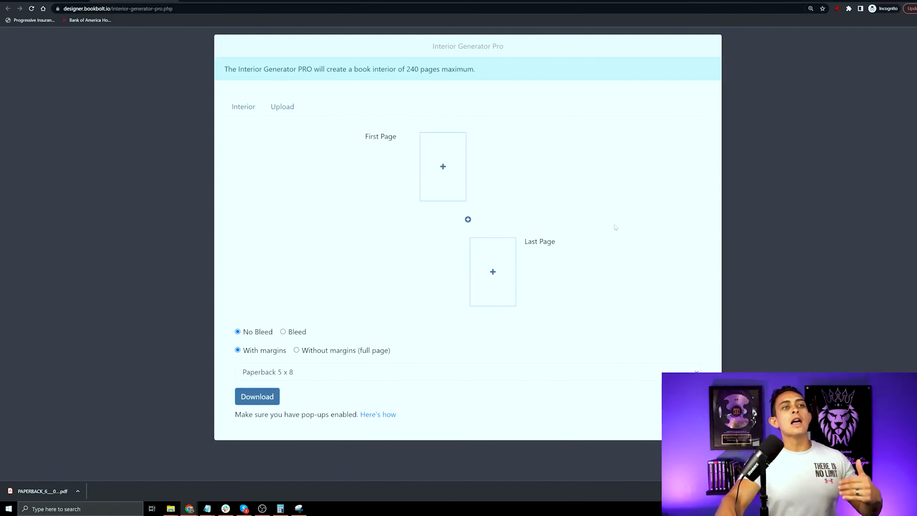
click(245, 108)
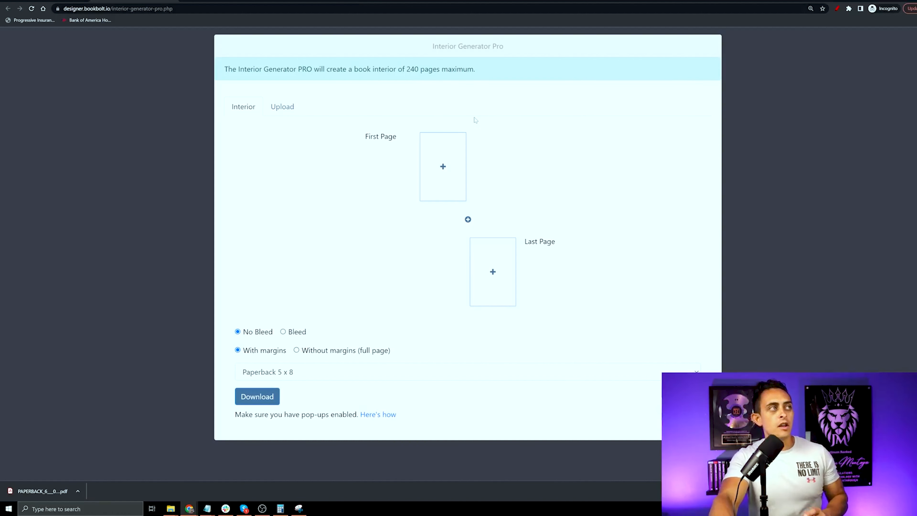
click(172, 1)
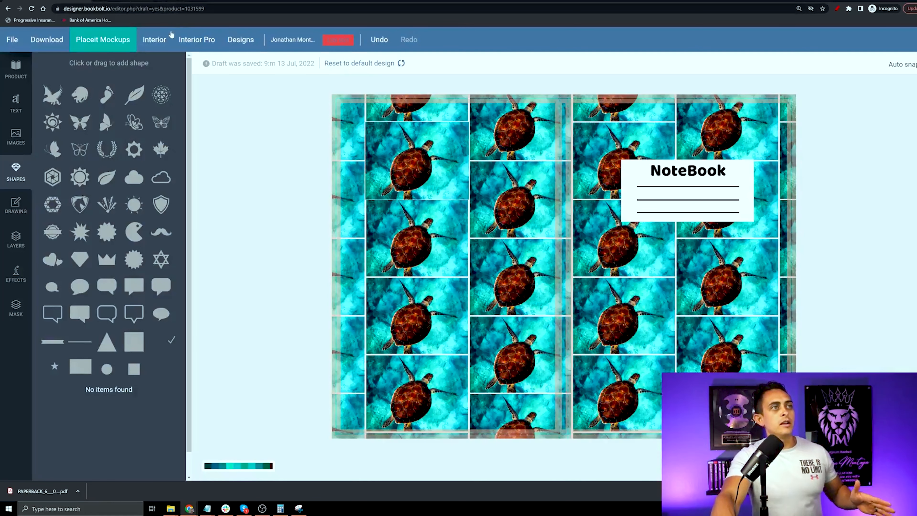
Switch to the Interior Generator and set the book to Paperback 6 x 9 with a page count of 100.
click(135, 2)
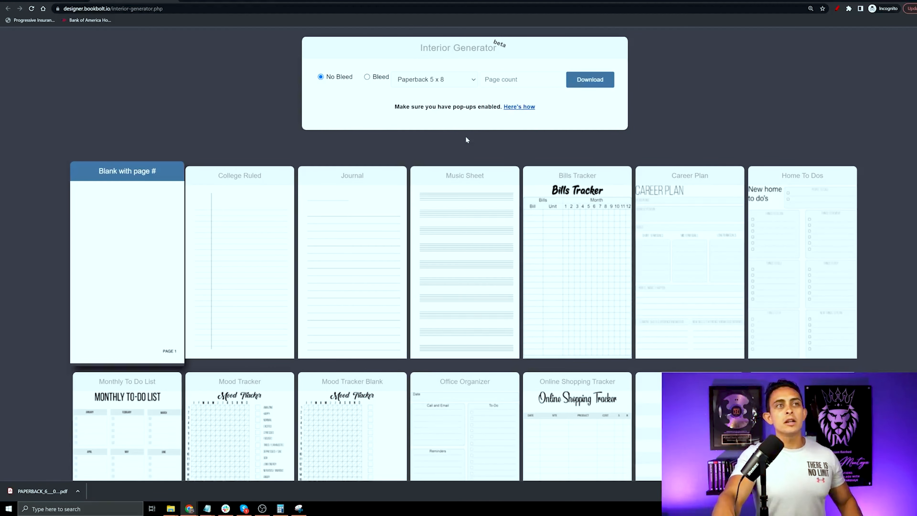
click(426, 85)
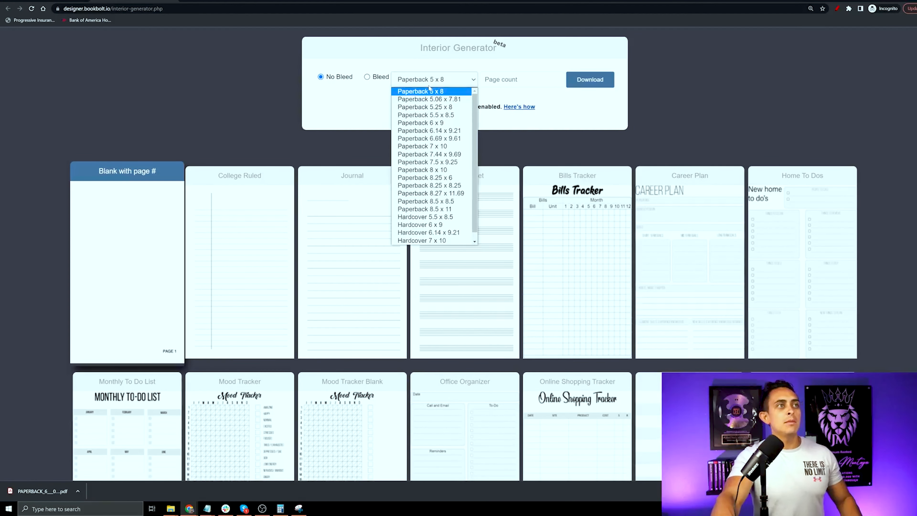
click(460, 123)
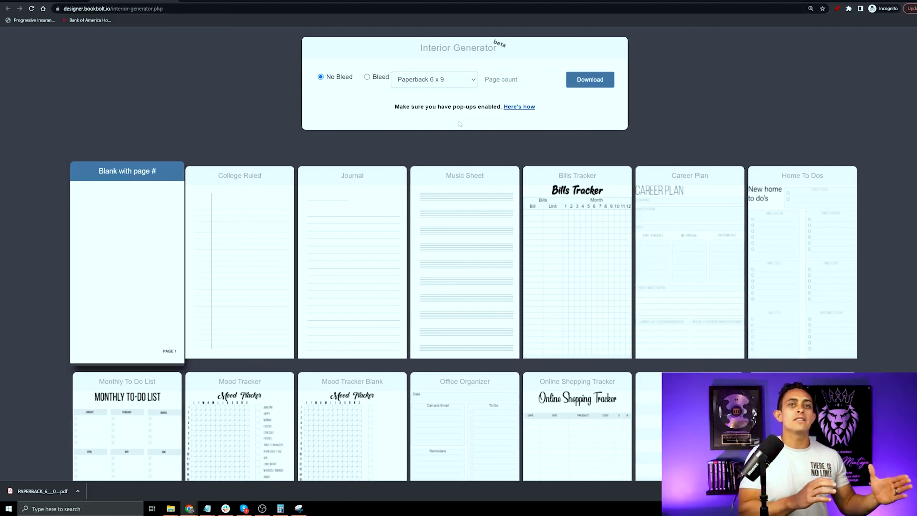
click(531, 80)
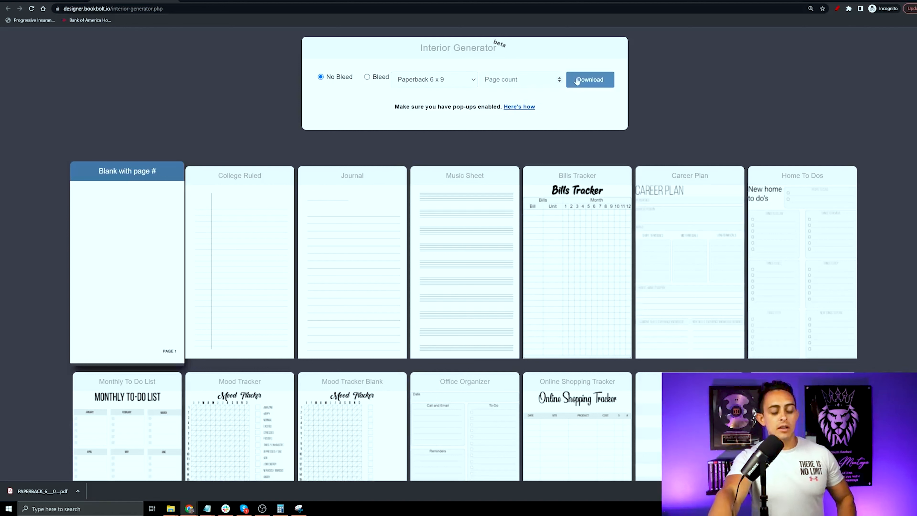
text(100)
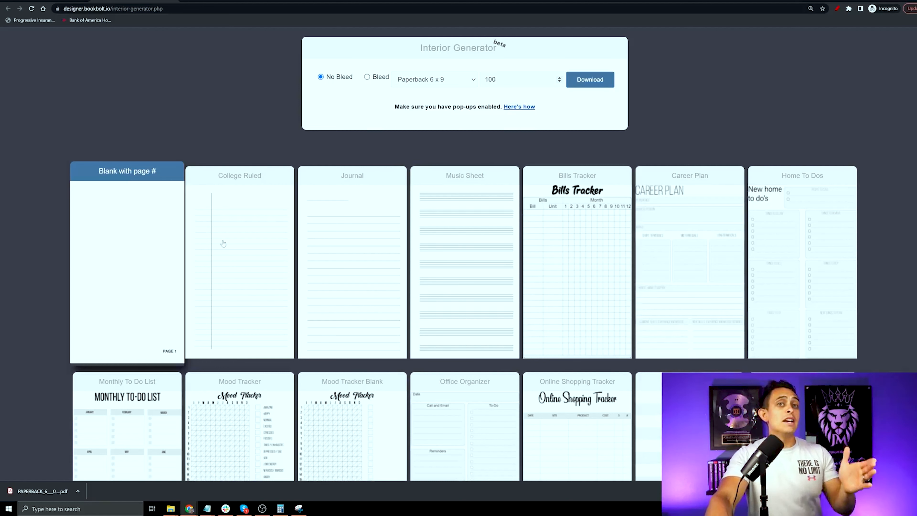
Generate the College Ruled interior as a PDF and save it under the file name "interior book".
click(233, 241)
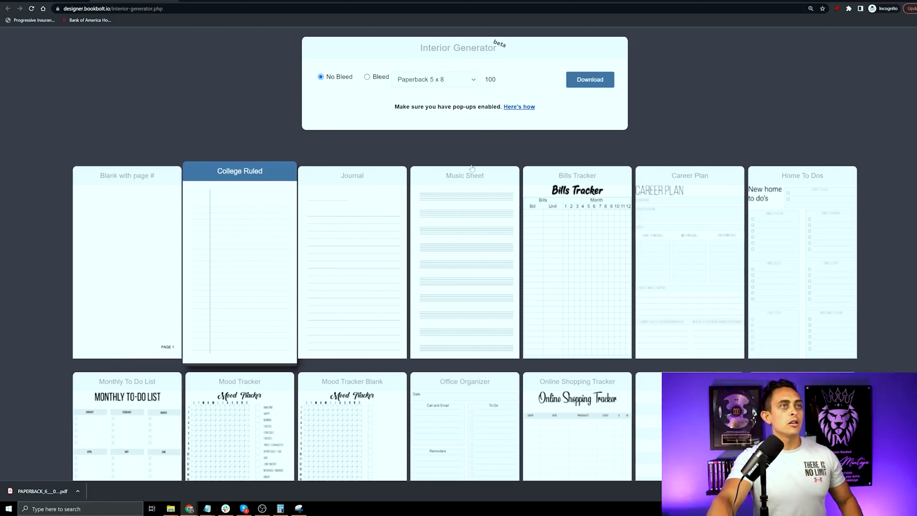
click(592, 81)
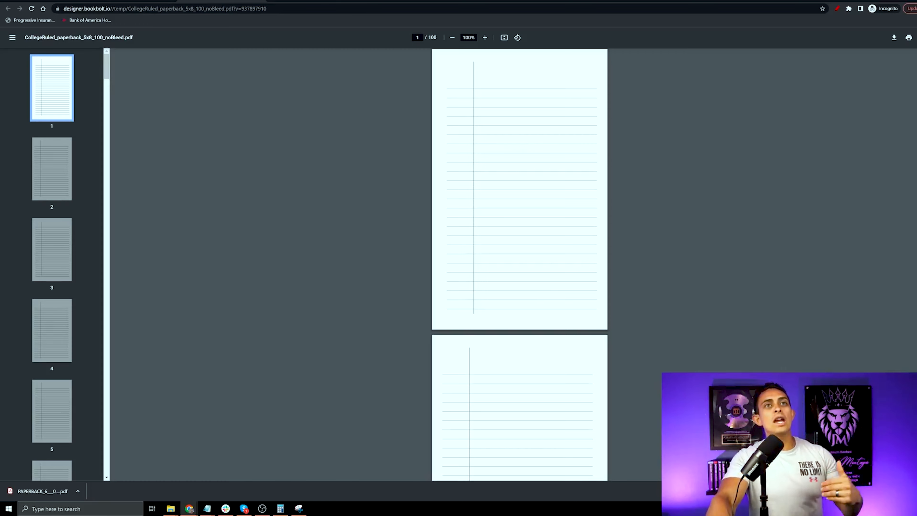
click(895, 38)
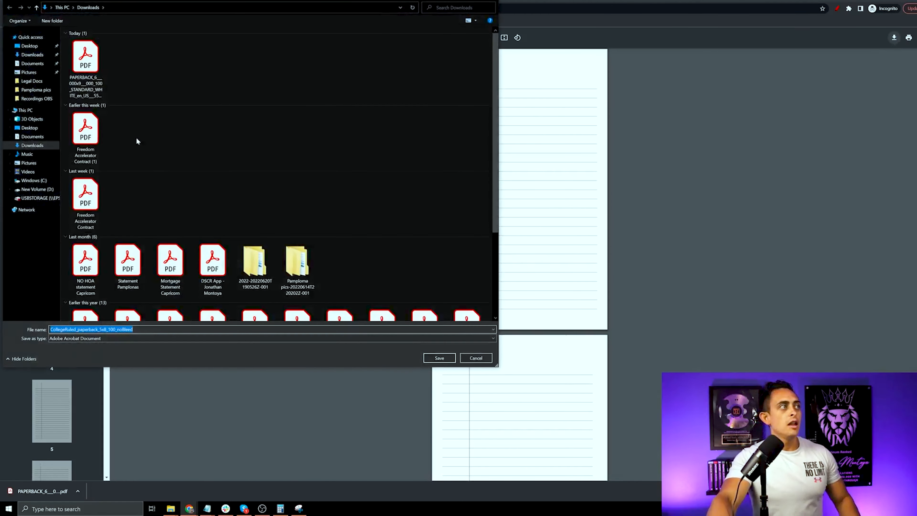
text(interior book)
key(Return)
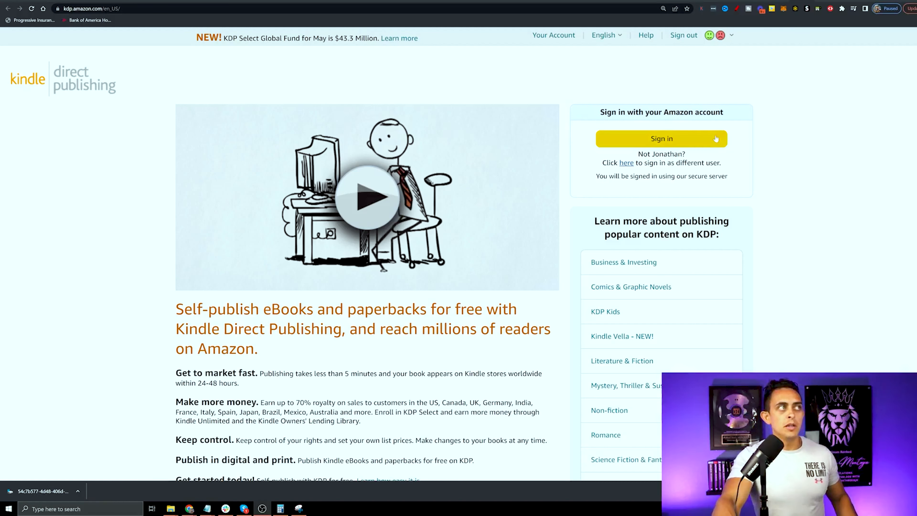
Sign in to Kindle Direct Publishing and start creating a new title from the bookshelf.
key(ctrl+plus)
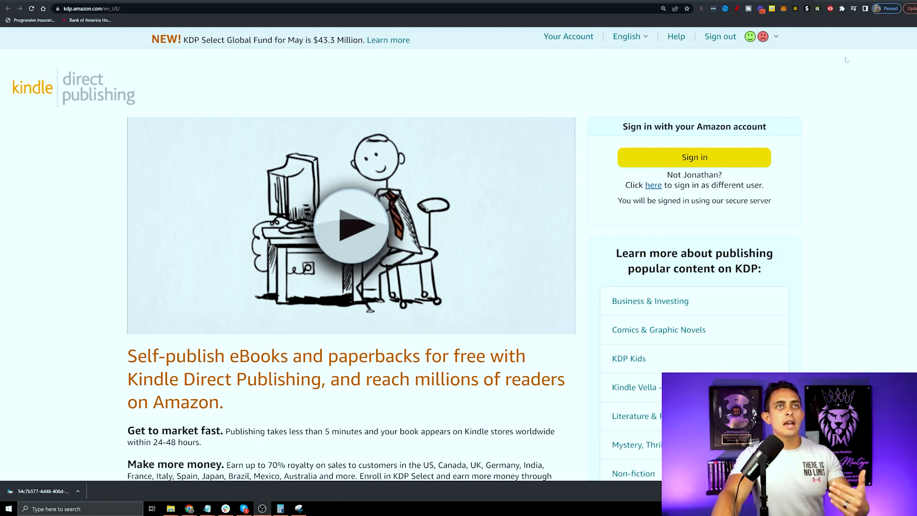
click(695, 157)
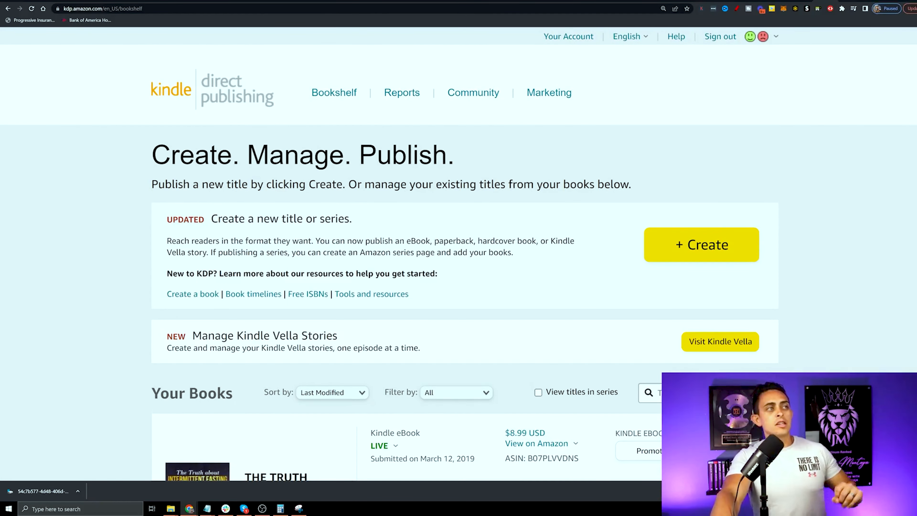
drag(152, 155, 433, 156)
click(610, 168)
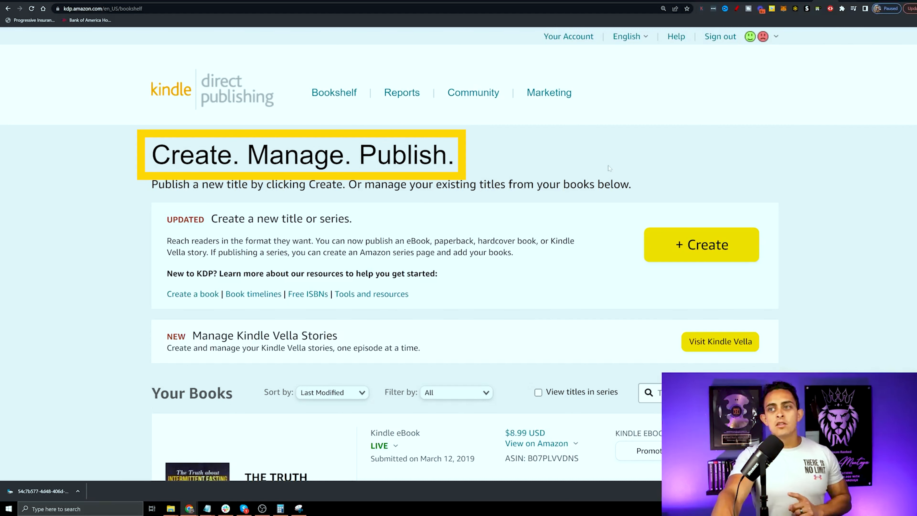
click(700, 255)
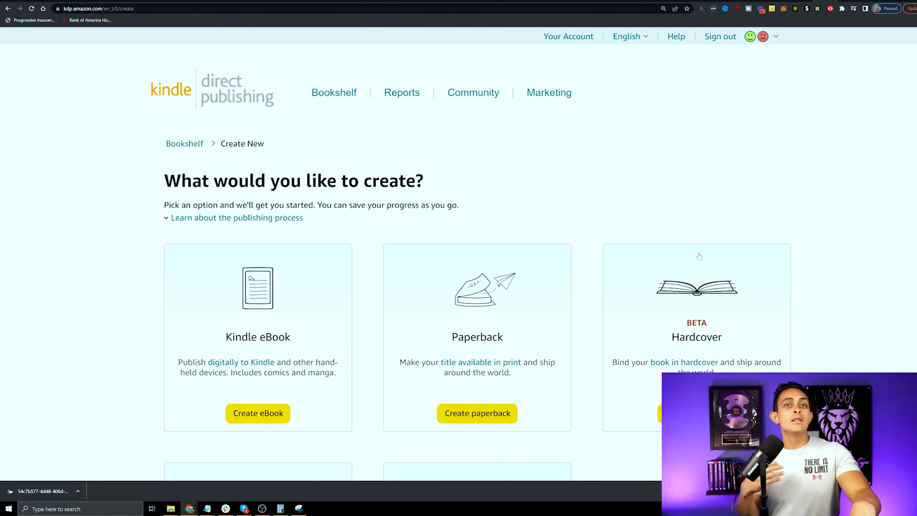
Choose Paperback as the new title's format and view the language and book title fields in its details.
scroll(700, 256, down, 2)
scroll(805, 267, up, 2)
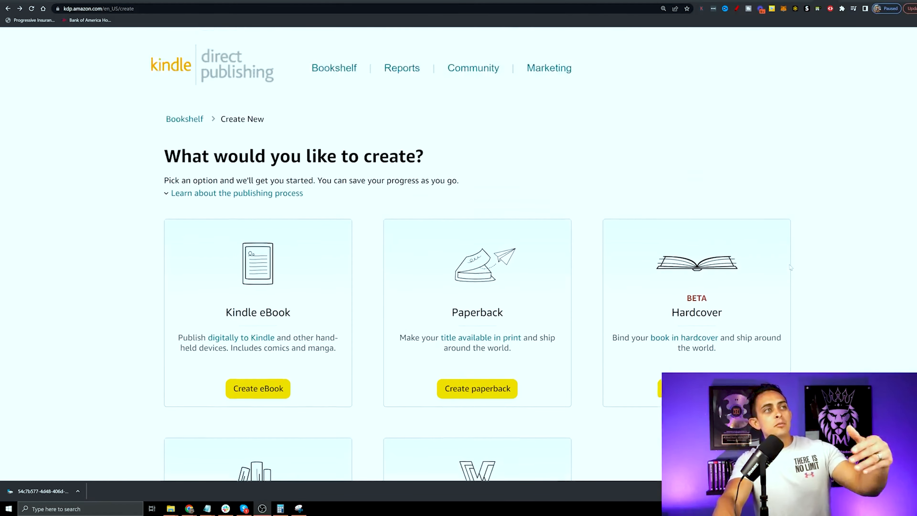
scroll(526, 230, down, 3)
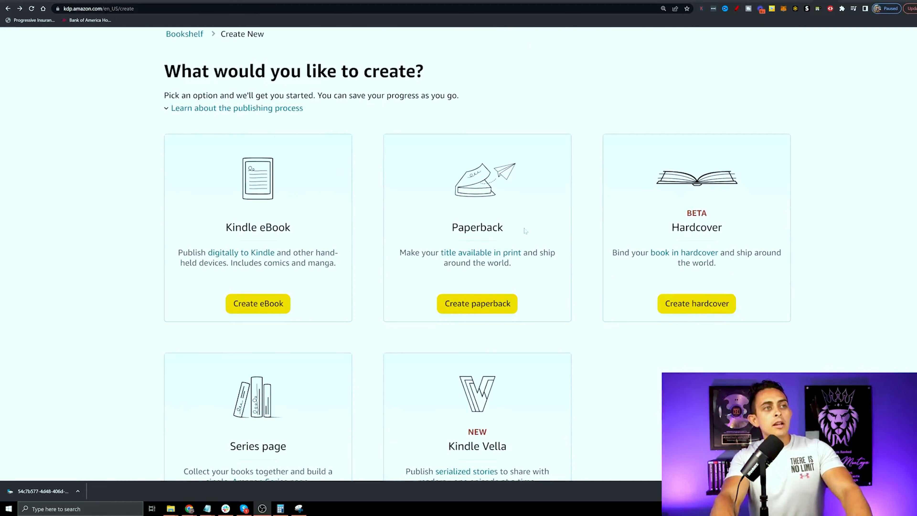
click(482, 305)
scroll(513, 254, down, 3)
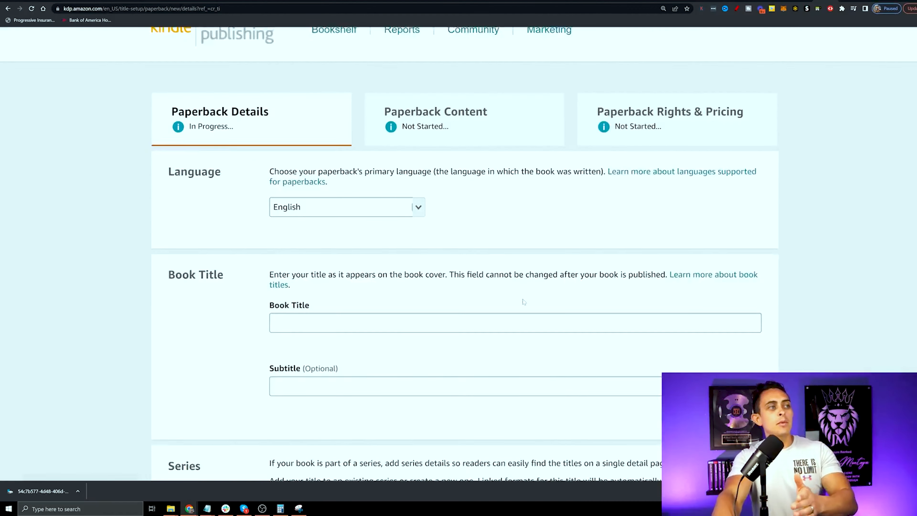
Switch to the Book Bolt Cloud results and examine the titles and sales details of the notebook listings.
click(412, 160)
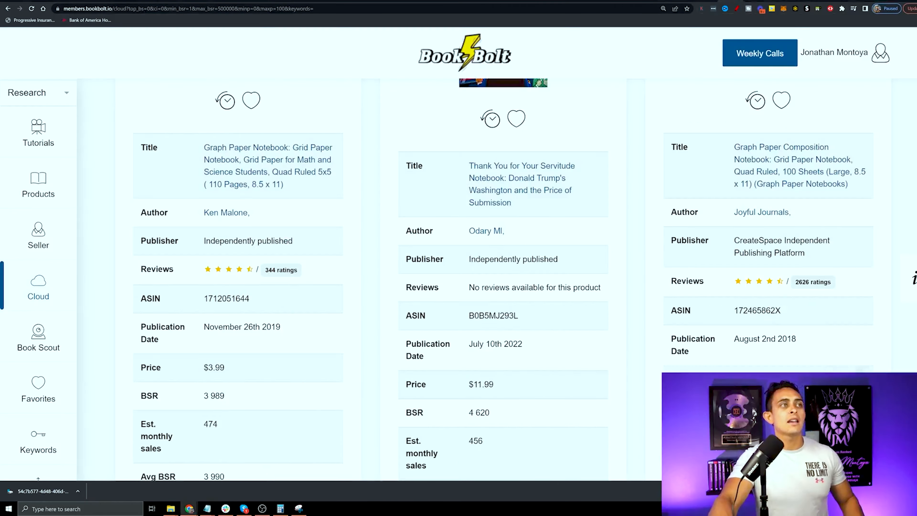
scroll(36, 344, down, 3)
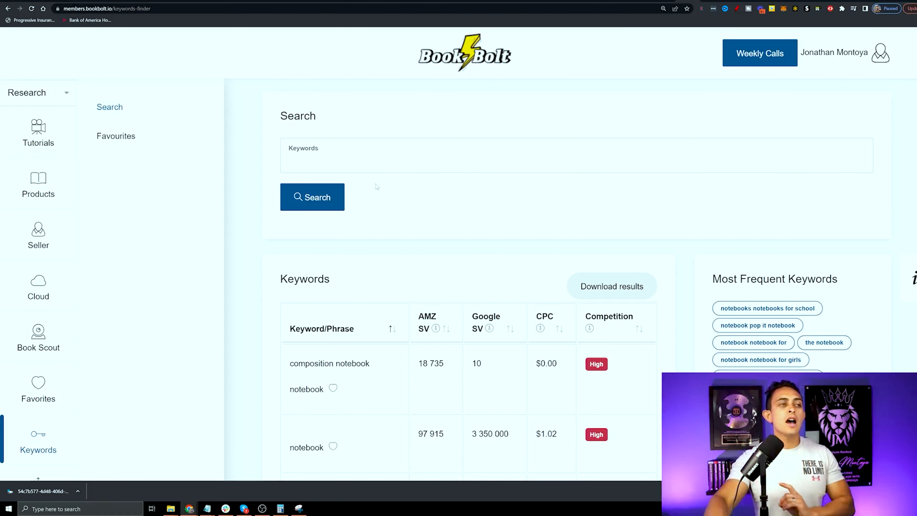
Search the keyword finder for "notebook".
click(325, 161)
click(488, 209)
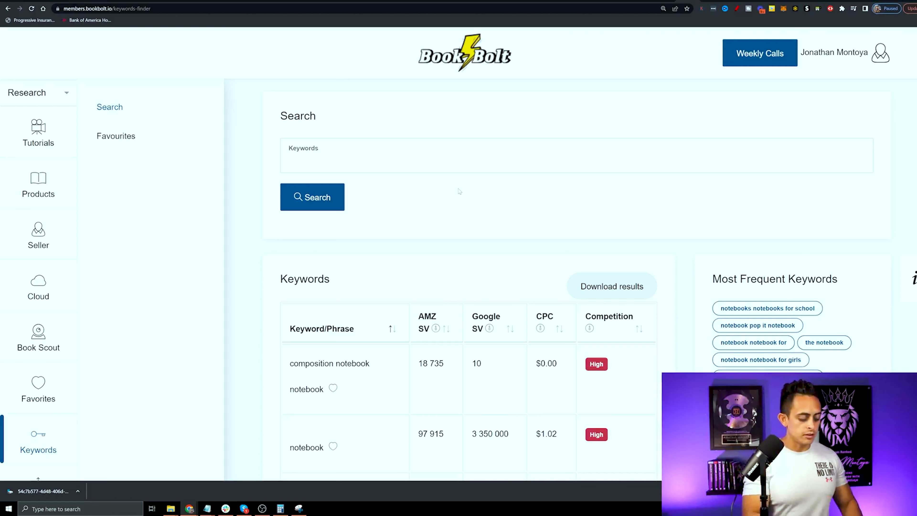
click(322, 162)
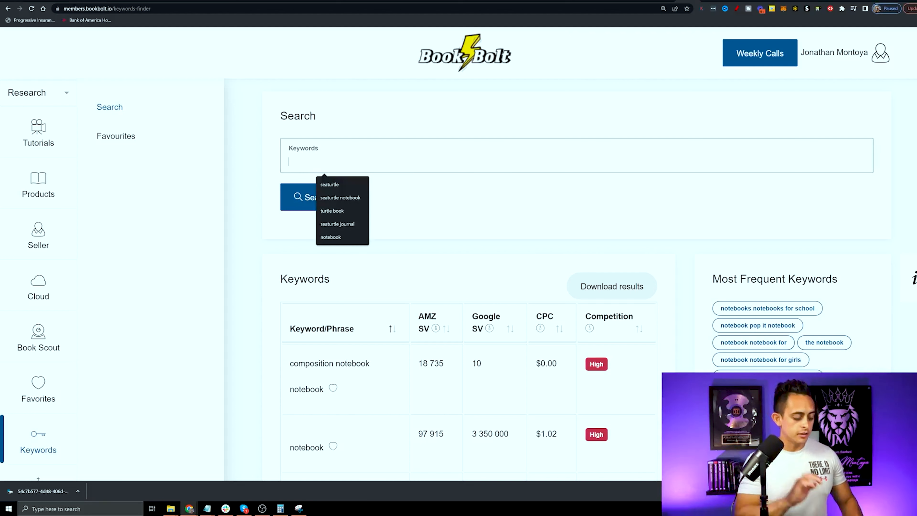
text(notebook)
key(Return)
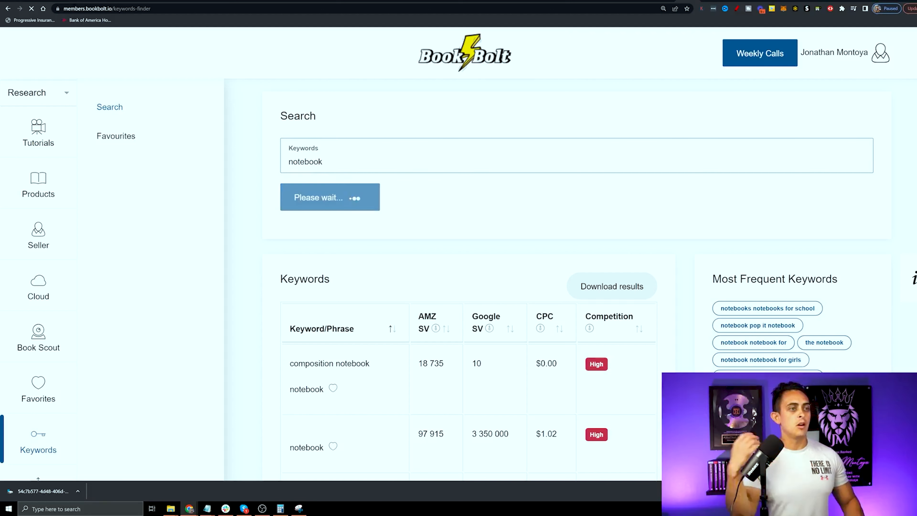
Examine the notebook keyword phrases and their Amazon search volumes, including the lined notebook and audience-specific phrases.
scroll(465, 216, down, 4)
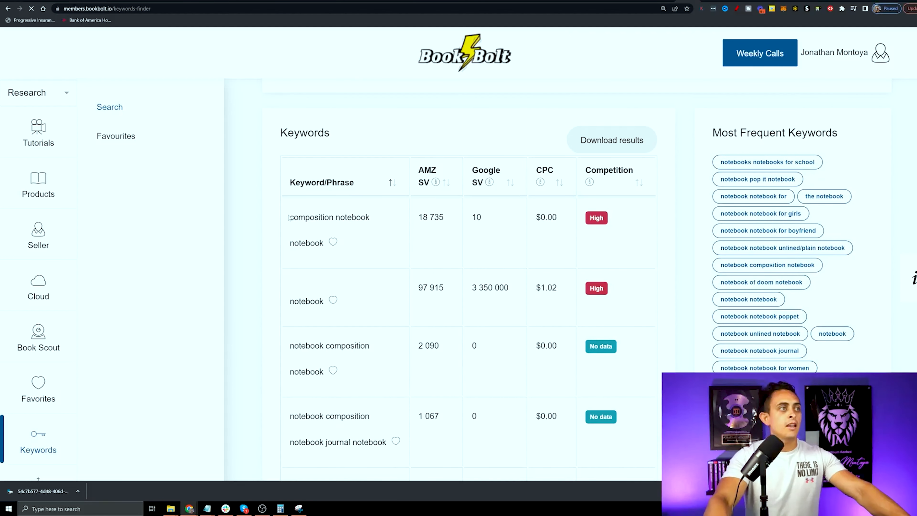
drag(290, 217, 388, 224)
scroll(393, 248, down, 6)
triple_click(383, 246)
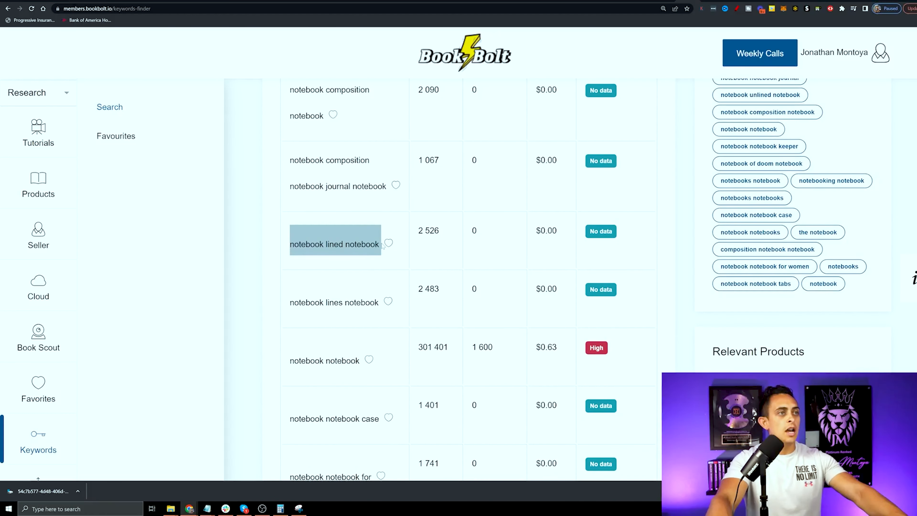
scroll(511, 292, down, 4)
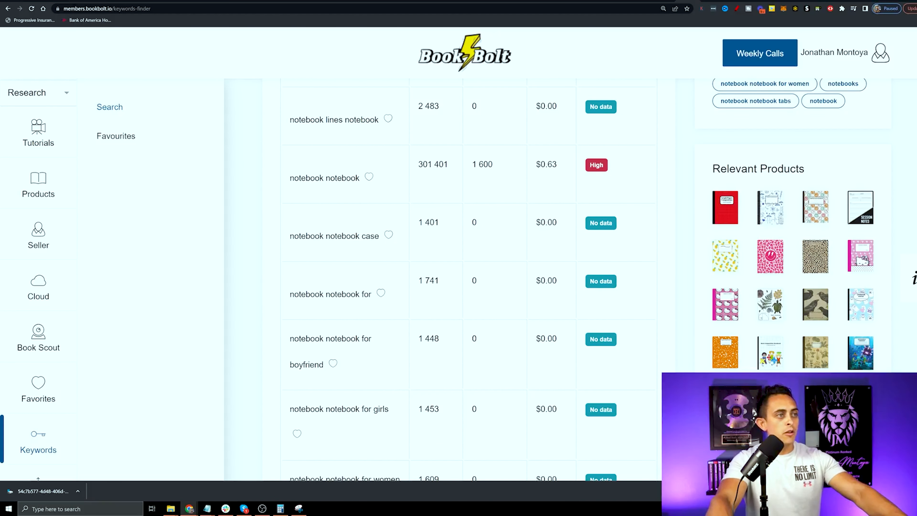
scroll(322, 375, down, 4)
drag(396, 263, 326, 263)
scroll(404, 268, down, 2)
drag(400, 266, 326, 264)
scroll(406, 303, down, 5)
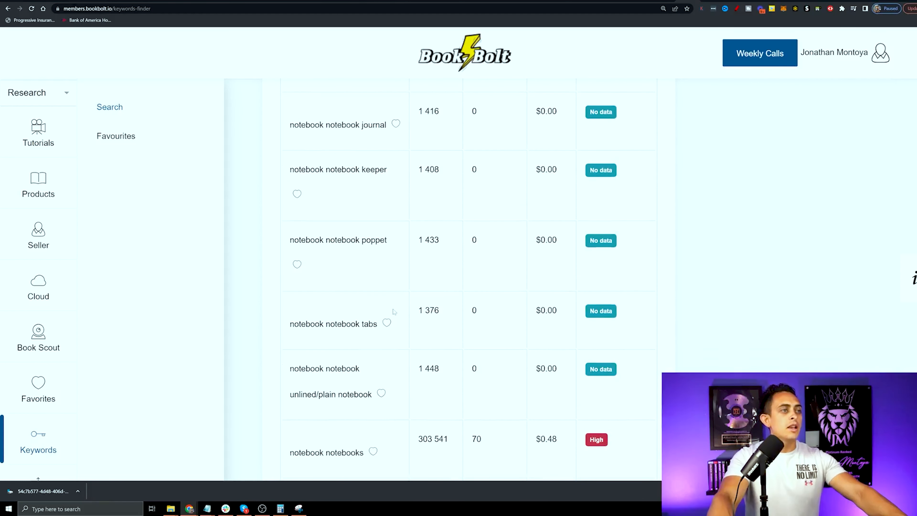
scroll(394, 311, down, 5)
scroll(469, 359, down, 9)
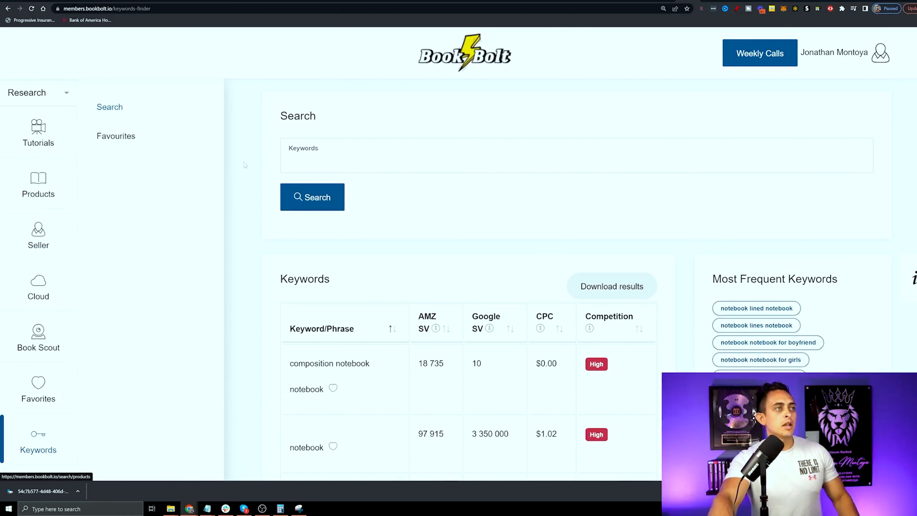
Search the keyword finder for "seaturtle" and examine the related phrases and their search volumes.
click(324, 158)
text(sea)
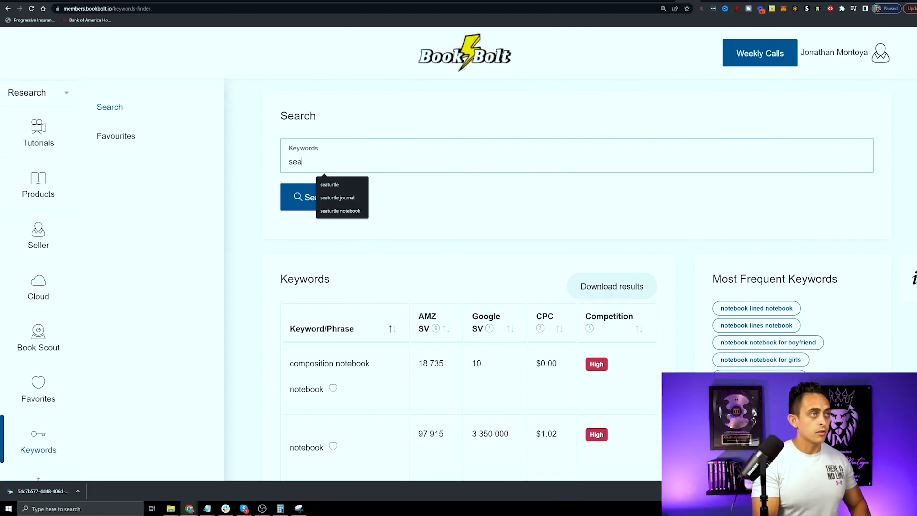
key(Down)
key(Return)
key(Return)
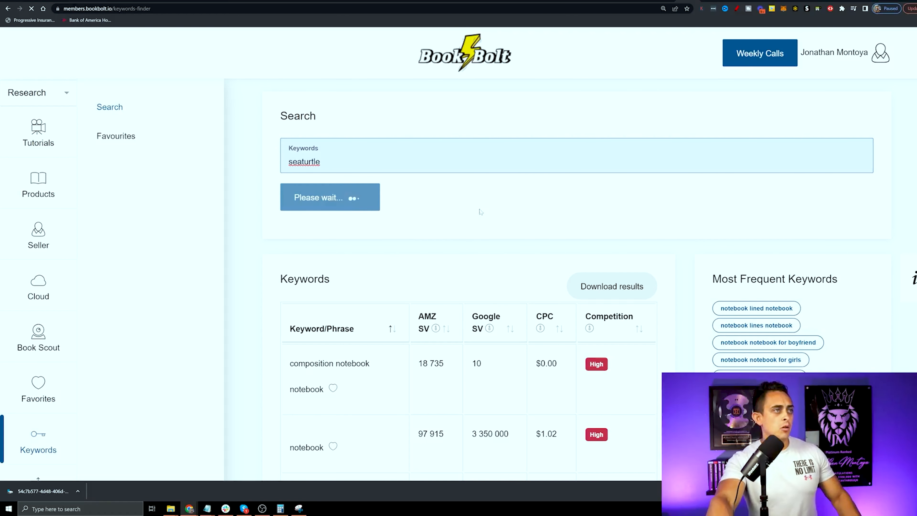
scroll(622, 235, down, 1)
scroll(417, 255, down, 3)
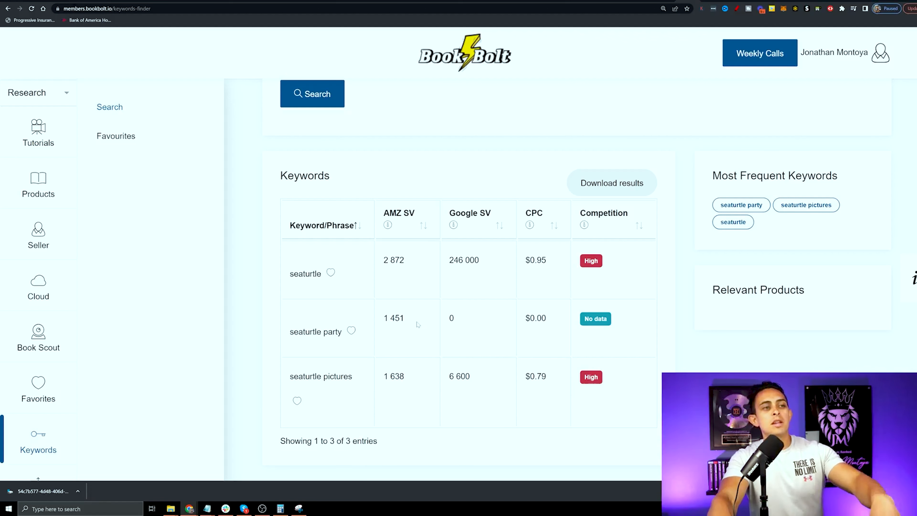
drag(344, 337, 286, 337)
Search the keyword finder for "turtle" to compare its search volumes and competition.
scroll(421, 343, up, 2)
scroll(420, 342, up, 1)
click(422, 156)
text(turtle)
key(Return)
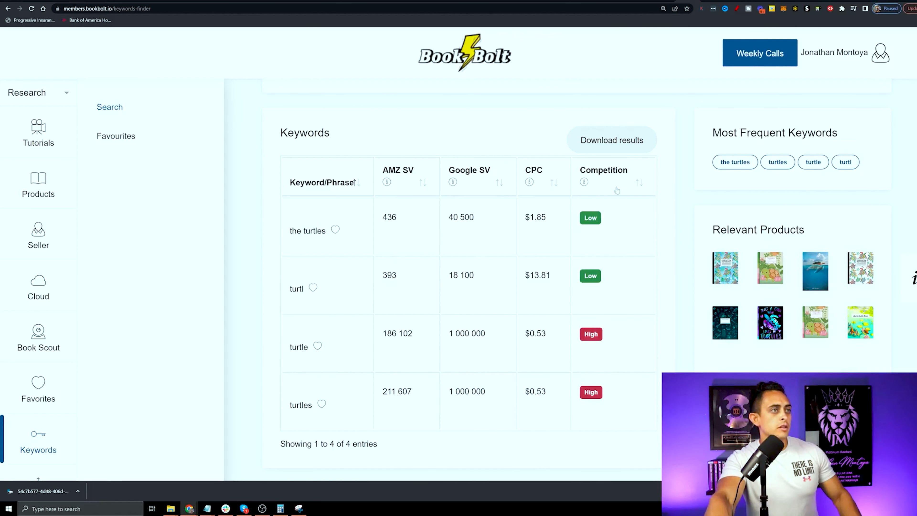
Search the keyword finder for "ocean" and review the related keywords' search volumes and competition.
scroll(578, 224, up, 4)
click(353, 152)
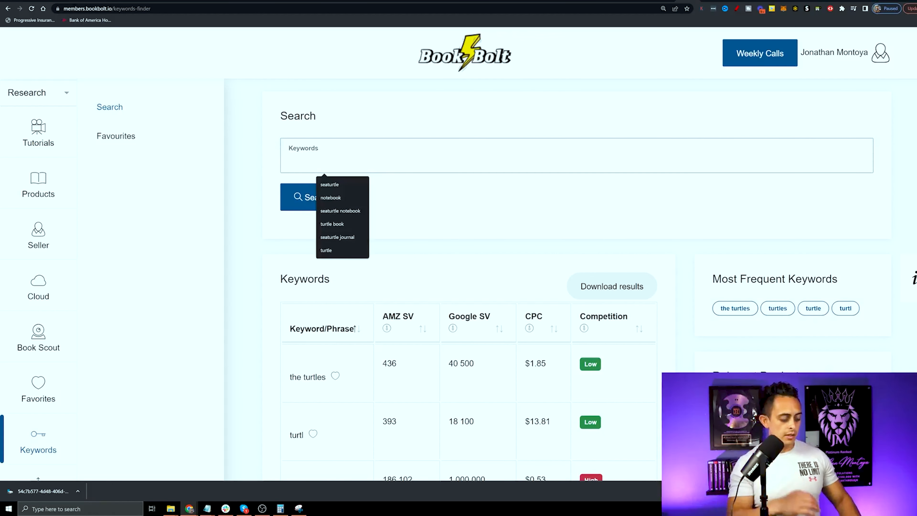
text(ocean)
key(Return)
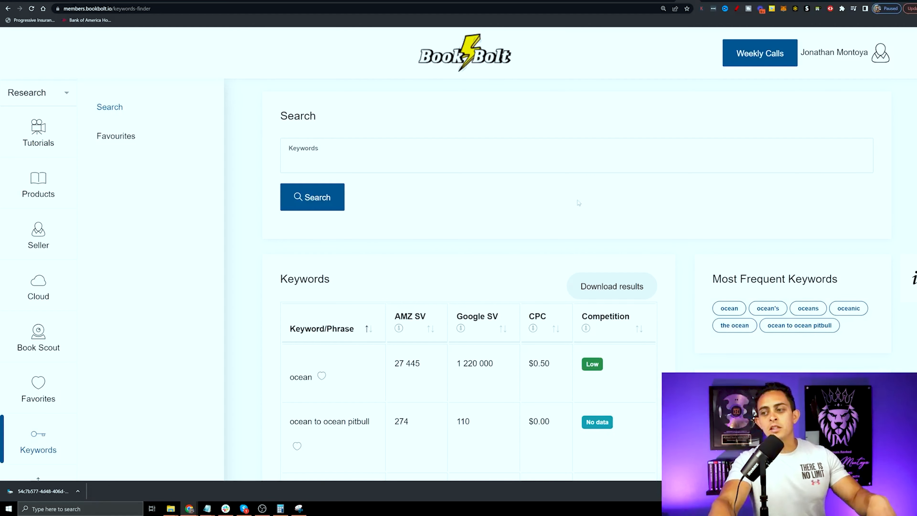
scroll(542, 206, down, 5)
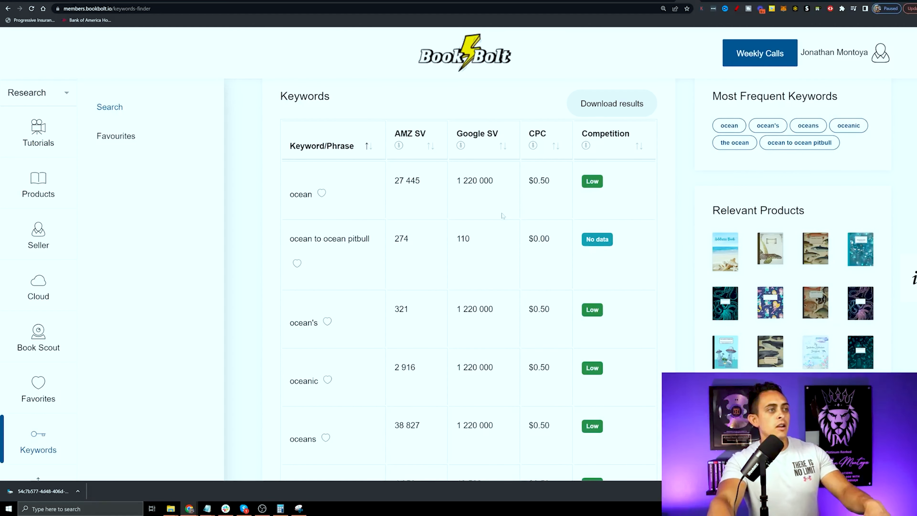
Search the keyword finder for "notebook" again and look through the phrases for wording that suits the notebook listing.
scroll(567, 269, up, 5)
click(290, 162)
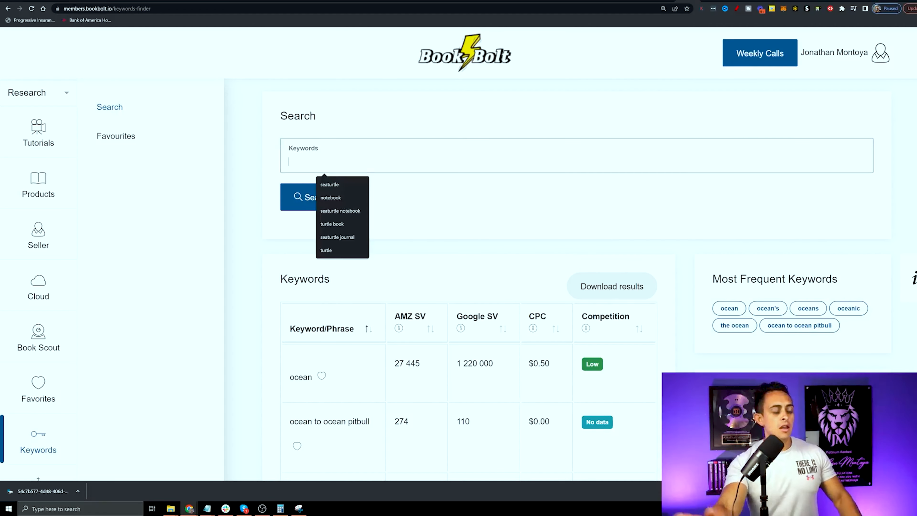
text(notebook)
key(Return)
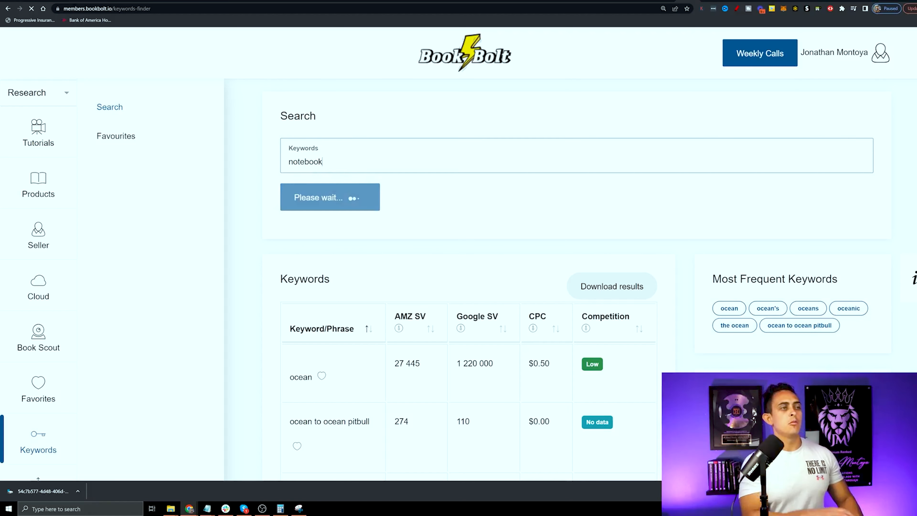
scroll(470, 234, down, 5)
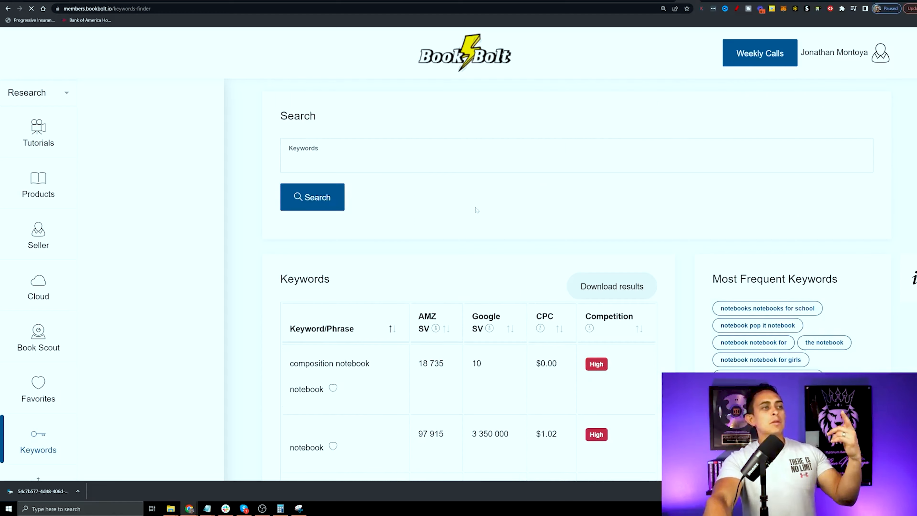
scroll(476, 209, down, 4)
scroll(476, 209, down, 6)
drag(382, 283, 327, 285)
scroll(419, 300, down, 5)
scroll(419, 300, down, 2)
drag(389, 373, 330, 373)
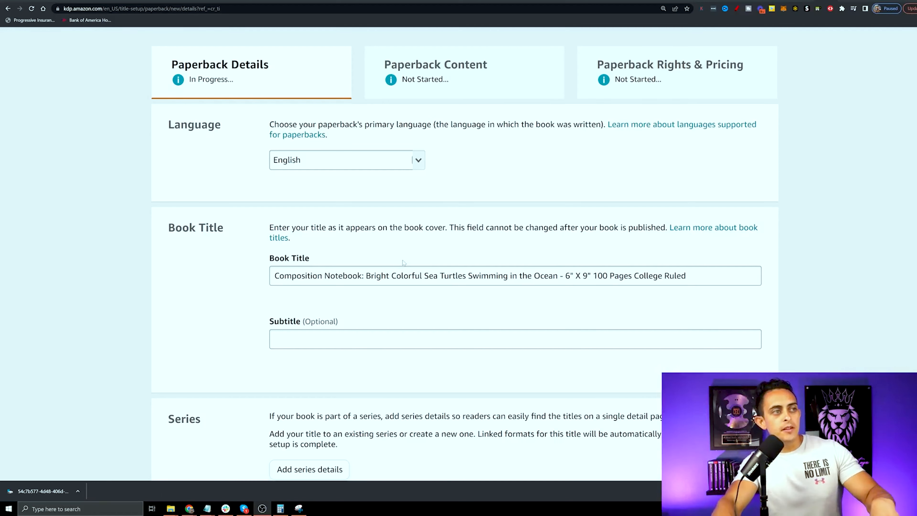
In the Kindle Direct Publishing paperback details, review the book title's sea turtle theme wording and its 6" X 9" size.
drag(274, 276, 556, 276)
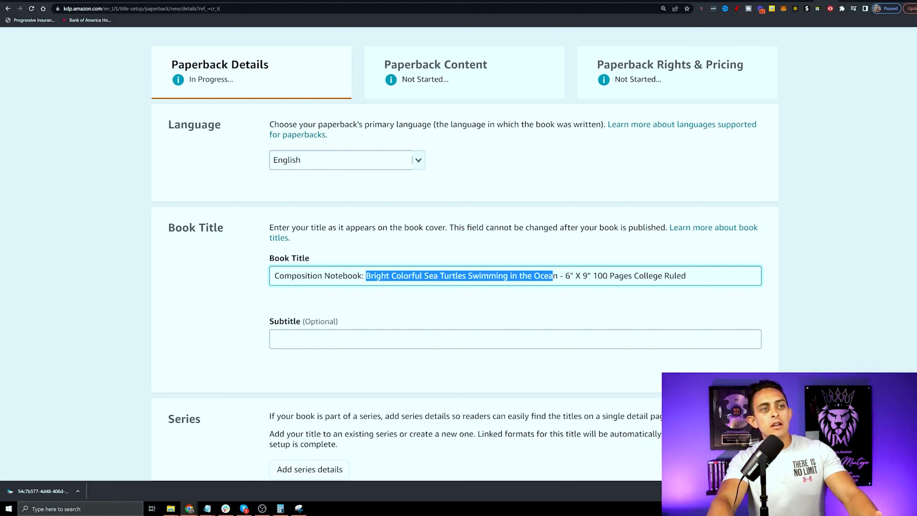
click(565, 275)
drag(566, 275, 593, 275)
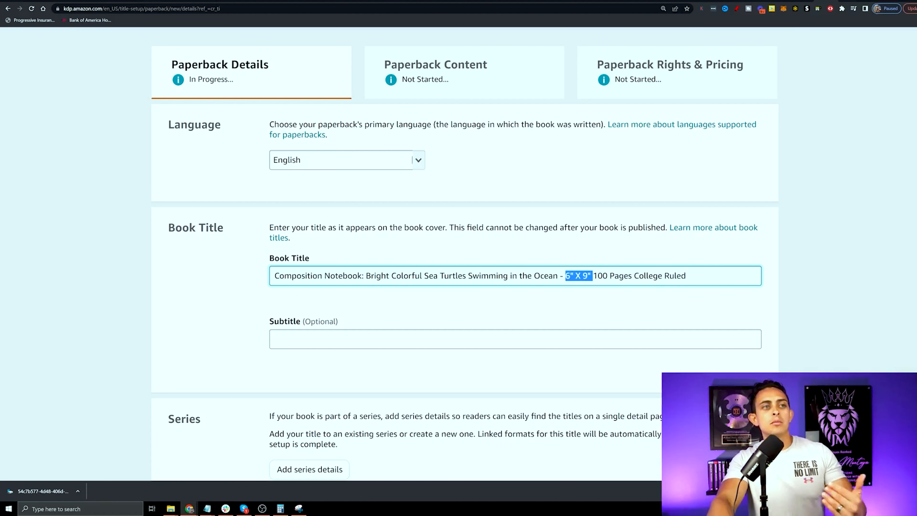
click(592, 276)
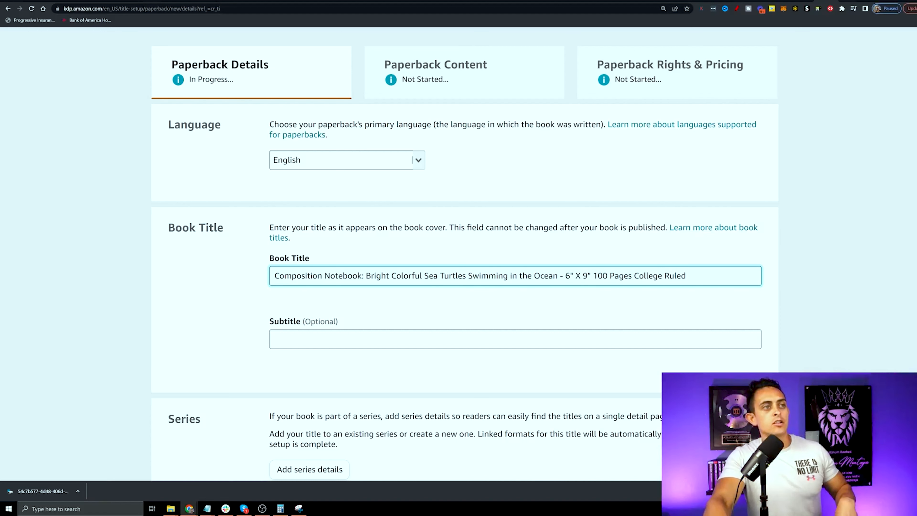
mouse_move(468, 276)
mouse_down()
mouse_move(422, 276)
mouse_move(538, 278)
mouse_move(482, 277)
mouse_up()
key(ctrl+z)
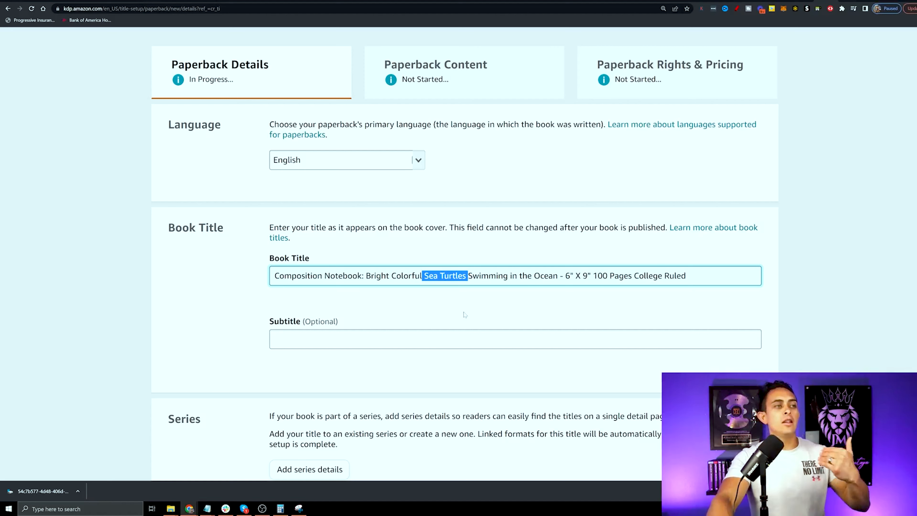
Leave the series and edition number empty and fill in the primary author's first and last name.
scroll(462, 306, down, 5)
scroll(461, 305, down, 3)
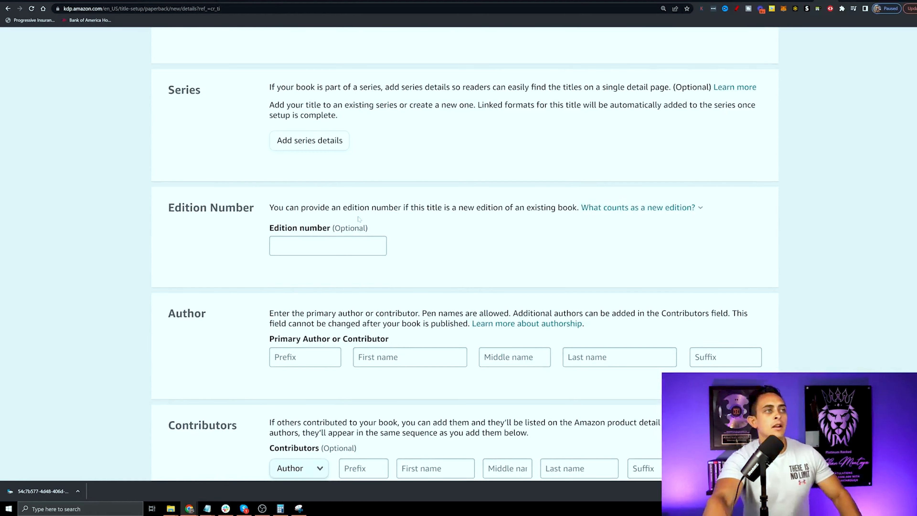
scroll(461, 305, up, 2)
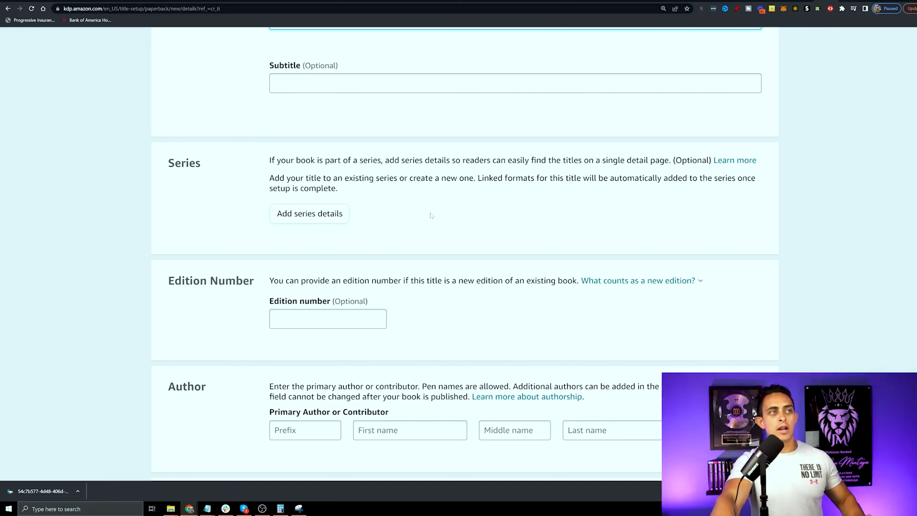
scroll(420, 200, up, 1)
scroll(427, 230, down, 3)
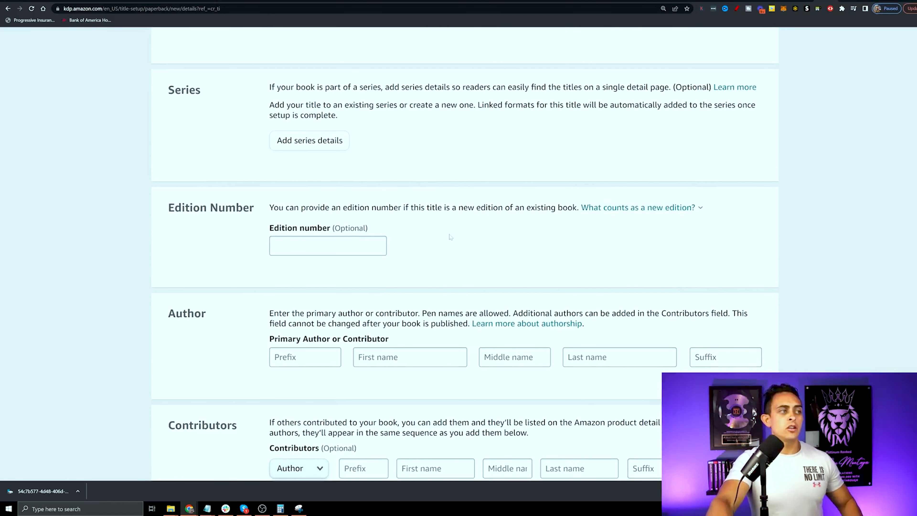
scroll(428, 231, down, 4)
click(401, 211)
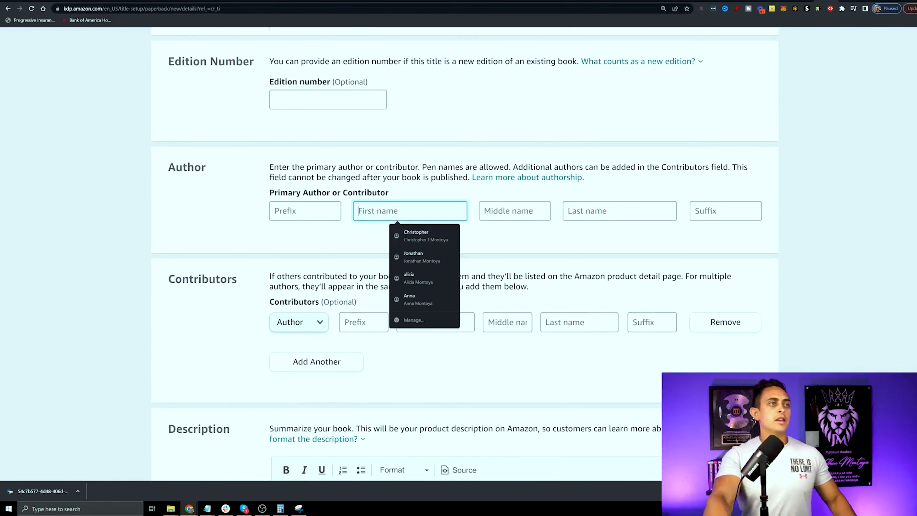
click(425, 251)
scroll(388, 235, down, 4)
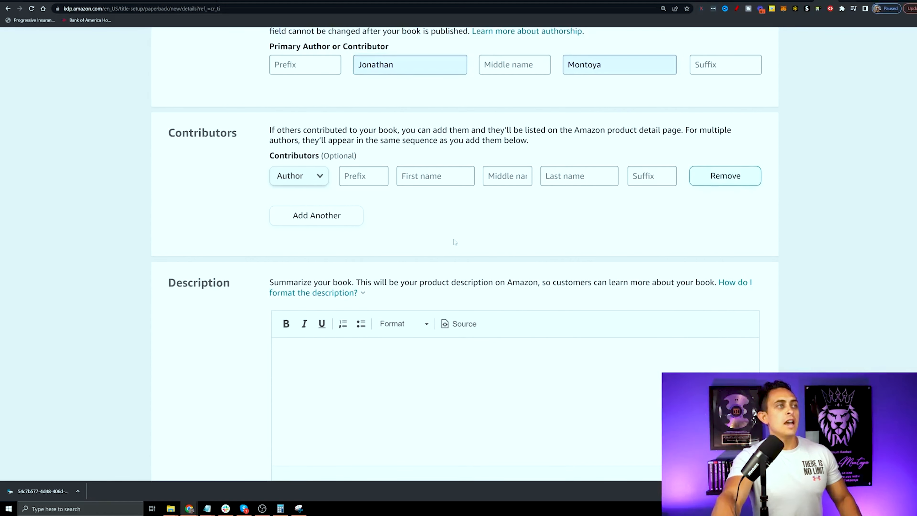
scroll(726, 253, up, 3)
Open the book description with "Perfect lined notebook for girls that love sea Turtles" and review the full description text.
scroll(726, 253, down, 9)
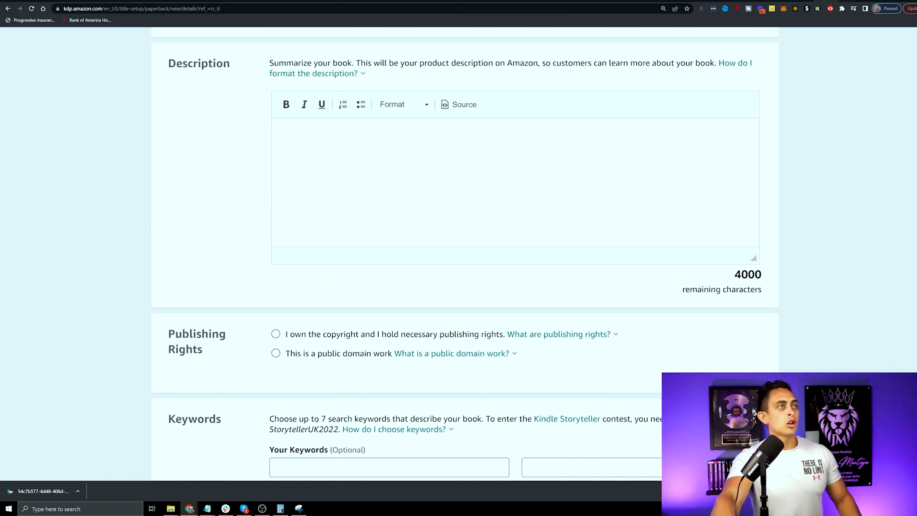
click(285, 138)
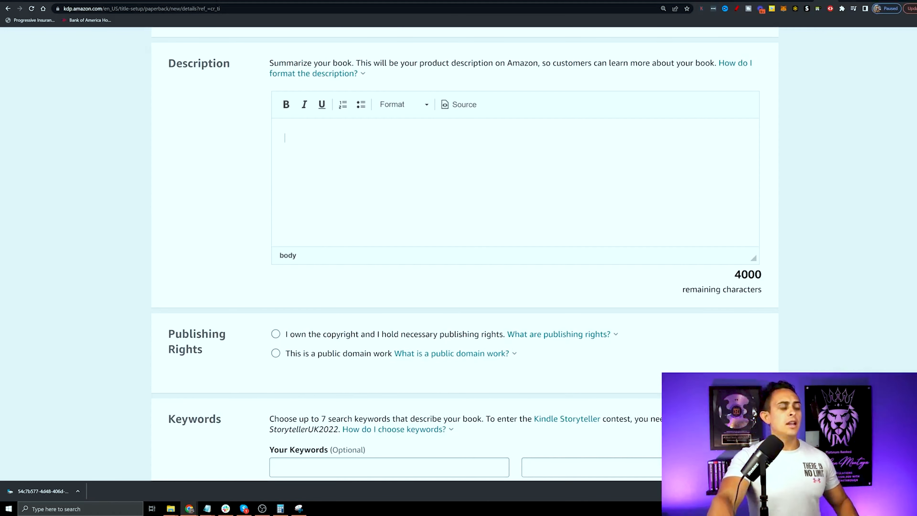
text(Perfect lined notebook for girls that love sea Turtles)
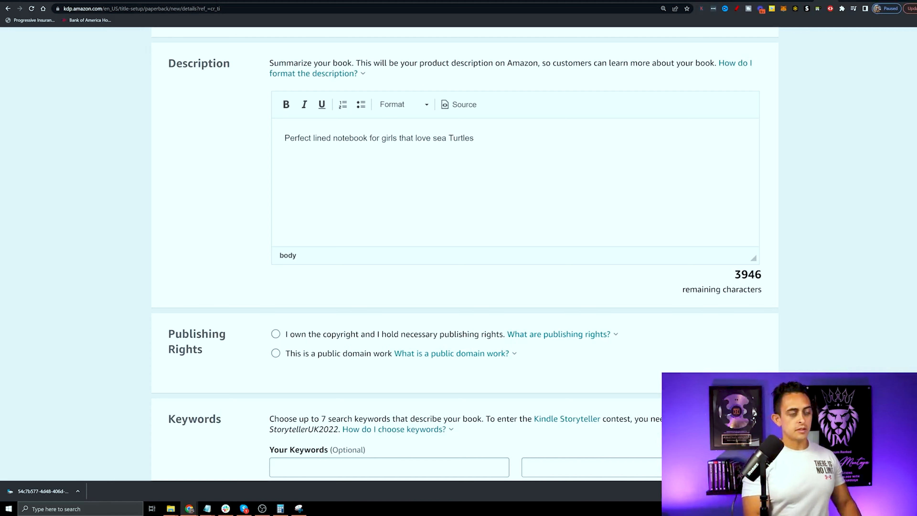
drag(397, 139, 333, 138)
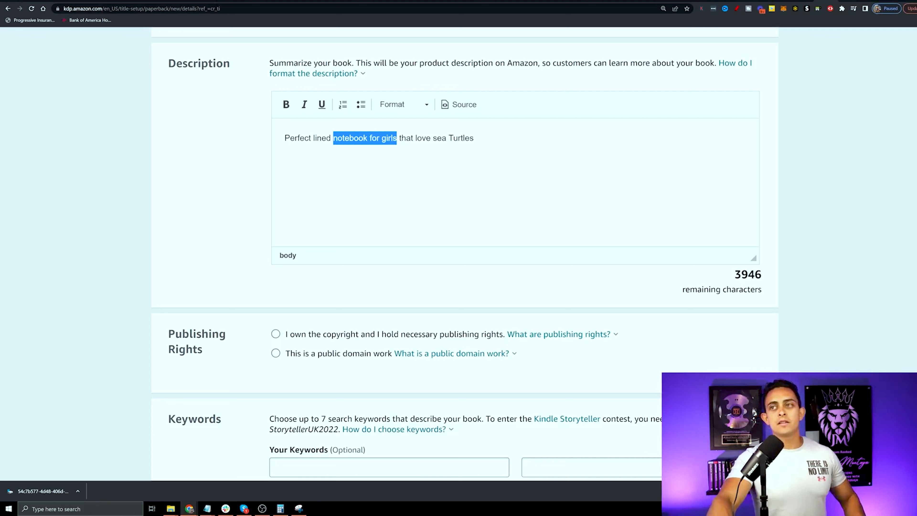
click(334, 139)
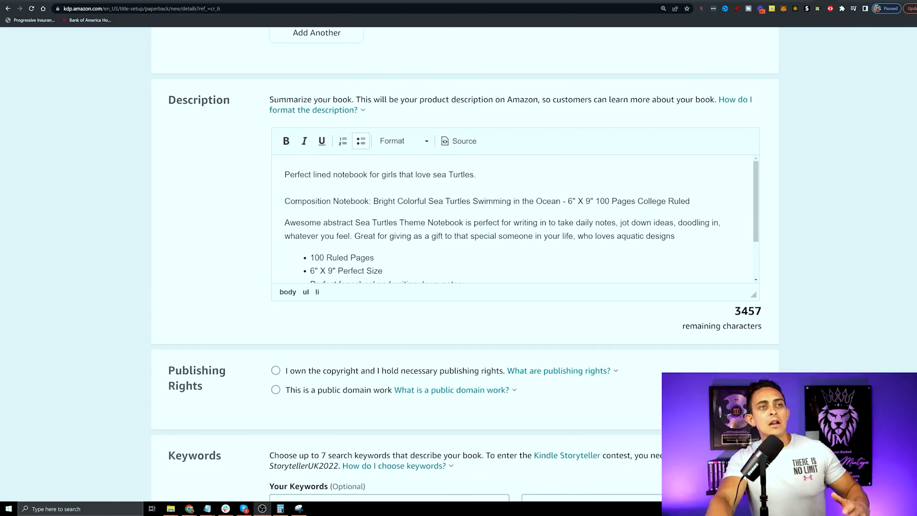
scroll(522, 219, down, 1)
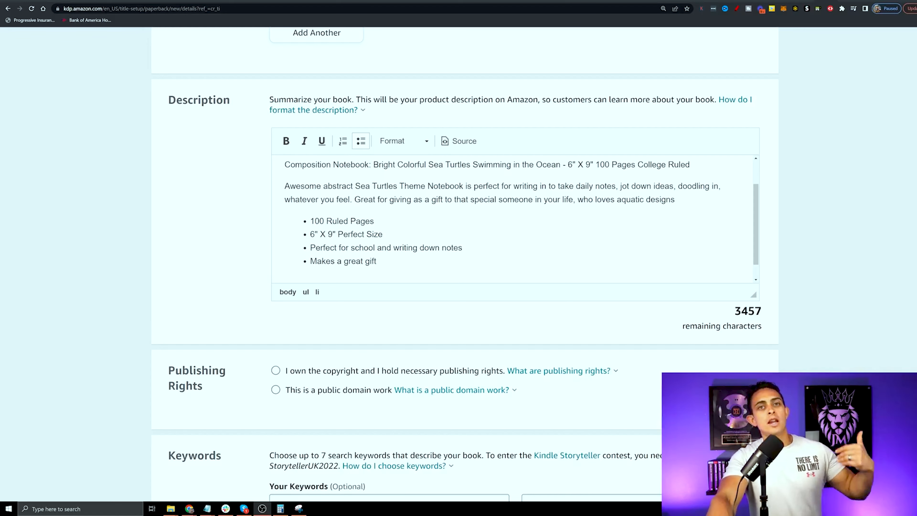
scroll(367, 315, down, 3)
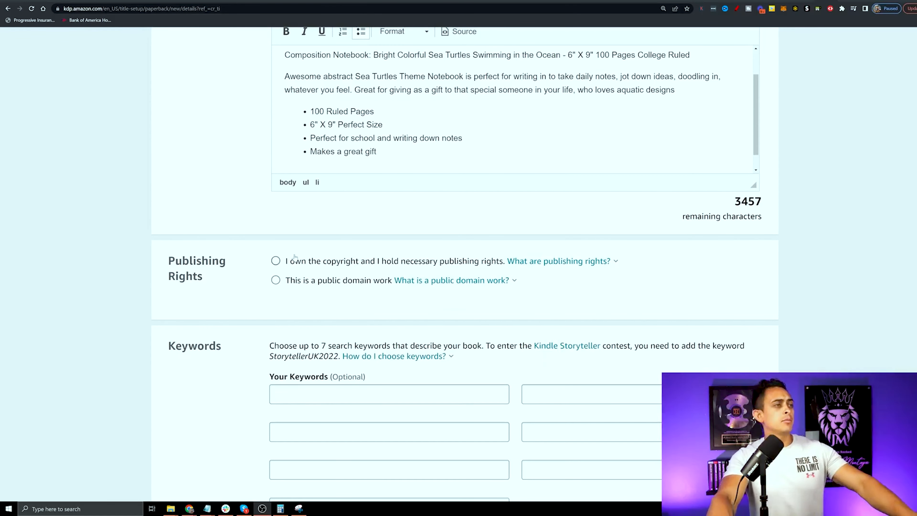
Declare ownership of the copyright and the necessary publishing rights for the notebook.
click(275, 261)
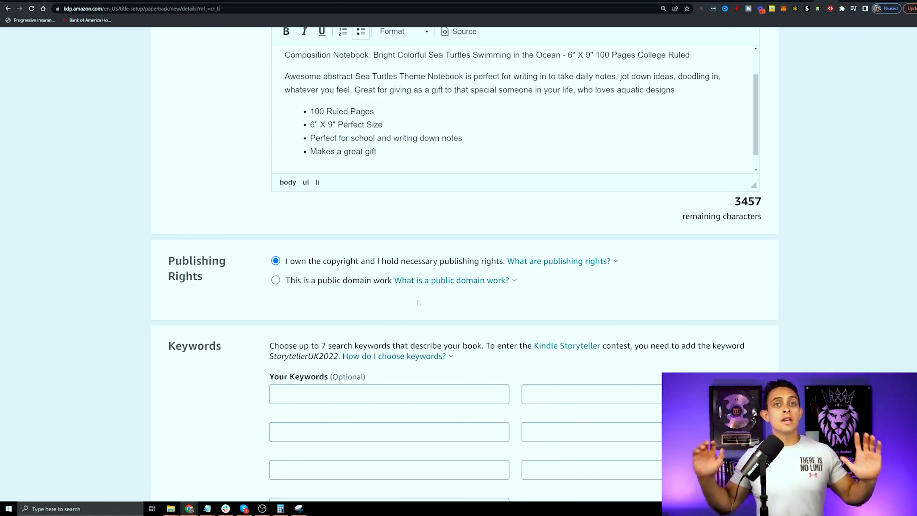
Fill the seven keywords with notebook for women, college ruled notebook, sea turtle notebook, notebook for teen girls, sea turtle Journal, cute notebook for girls, Abstract turtle notebook.
scroll(420, 303, down, 3)
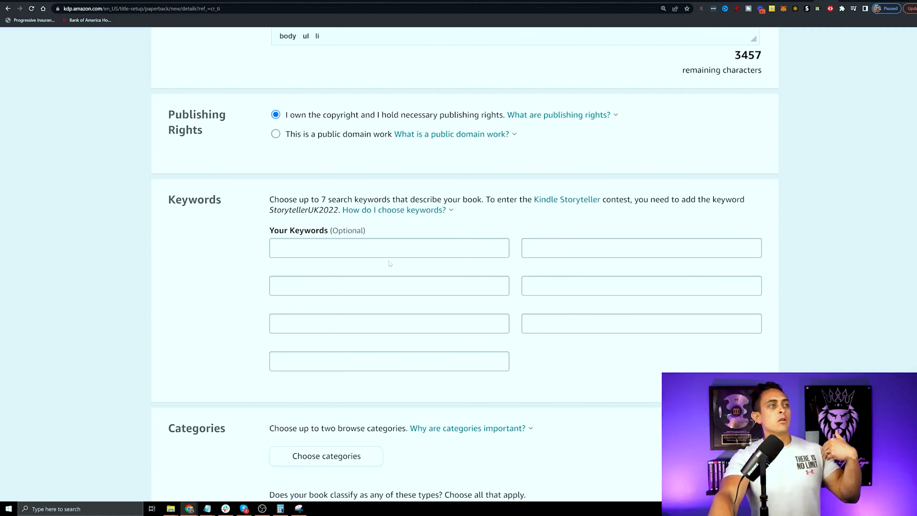
click(389, 249)
click(732, 159)
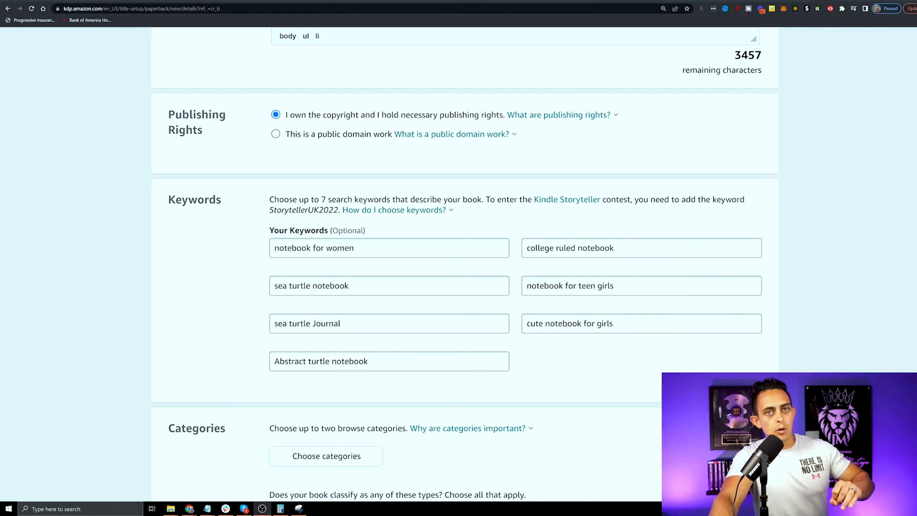
Switch to Book Bolt and open its KDP Categories Finder on a separate page.
scroll(395, 237, down, 8)
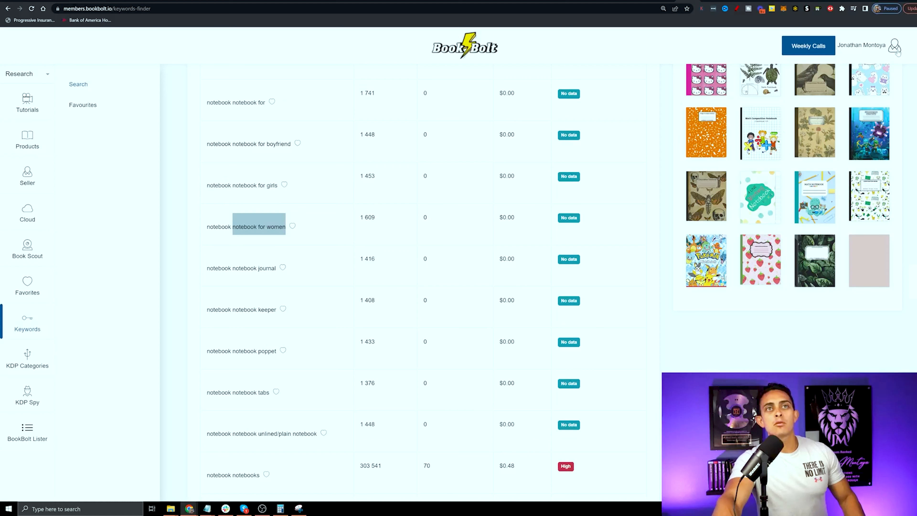
click(888, 54)
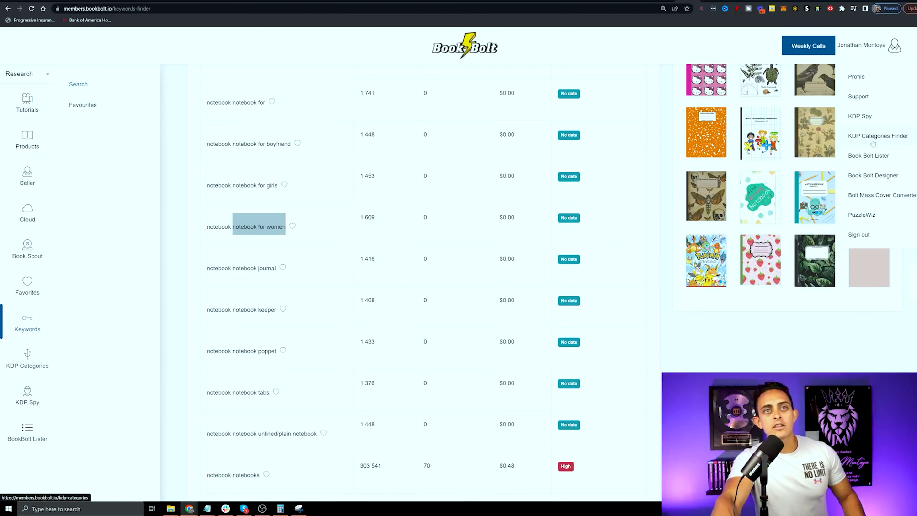
right_click(883, 140)
click(886, 145)
click(691, 2)
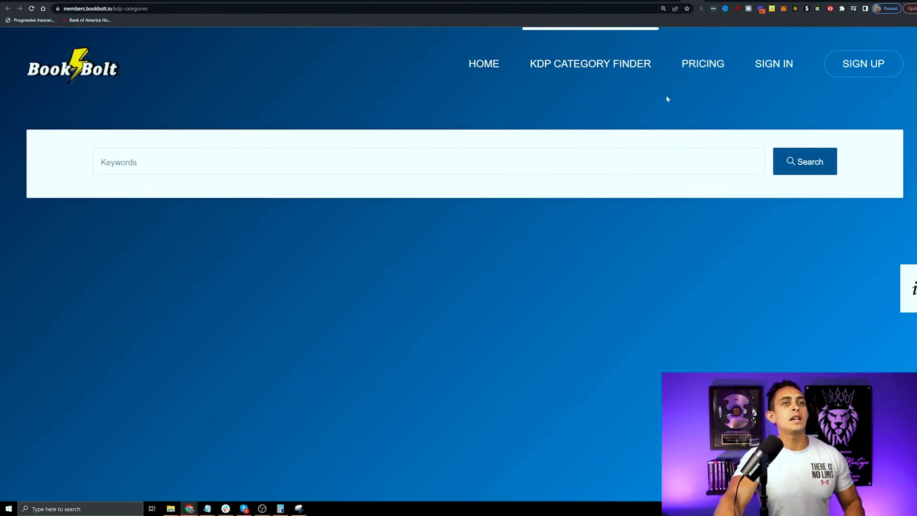
Search the category finder for "turtle journal" and highlight the Juvenile Fiction -> Animals -> Turtles category.
key(ctrl+plus)
click(176, 182)
click(174, 219)
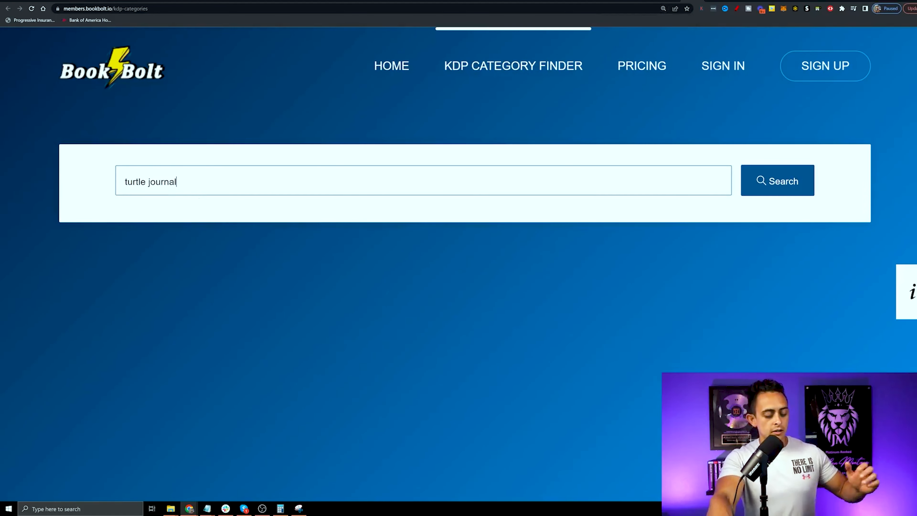
key(Return)
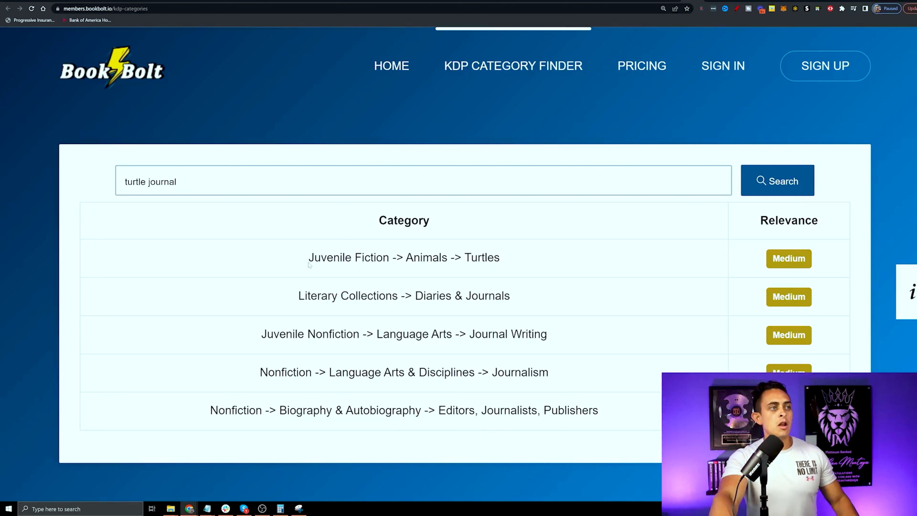
drag(308, 258, 501, 259)
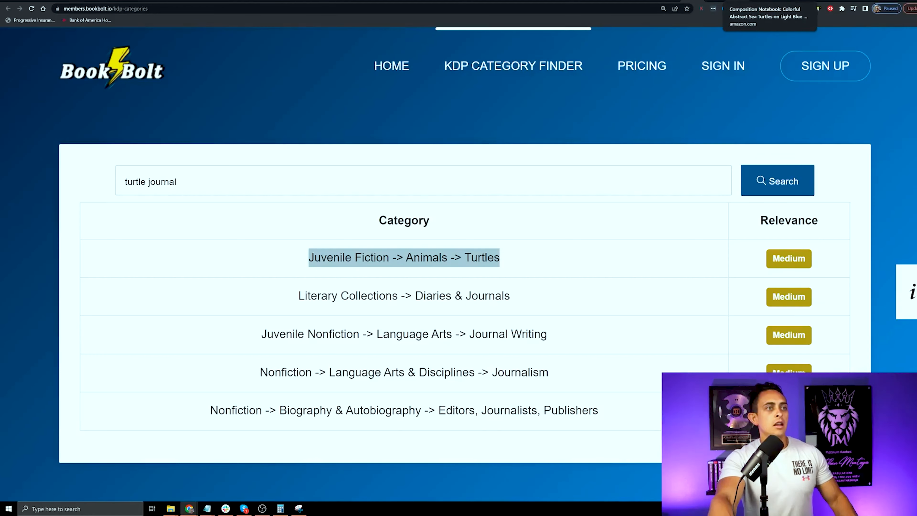
Return to the Kindle Direct Publishing paperback details and save Juvenile Fiction > Animals > Turtles as the book's category.
click(740, 1)
click(782, 1)
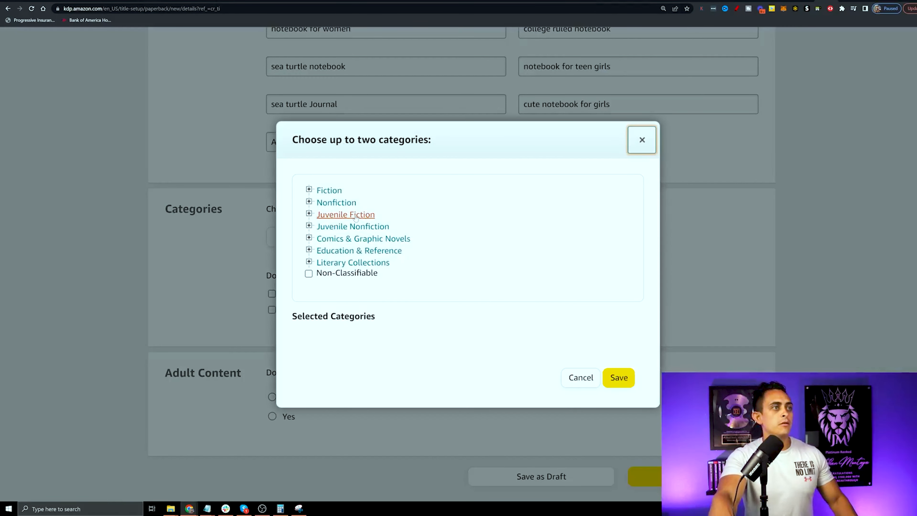
click(365, 214)
scroll(416, 226, down, 1)
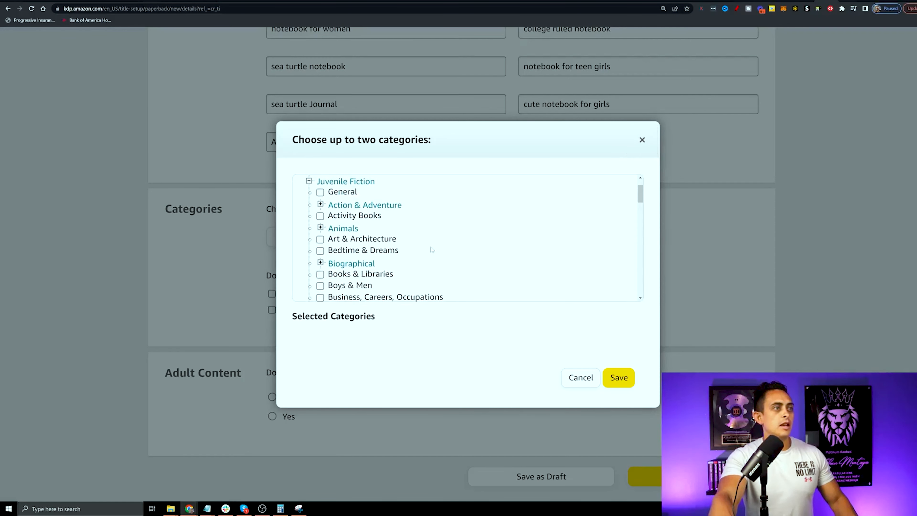
click(320, 225)
scroll(354, 242, down, 8)
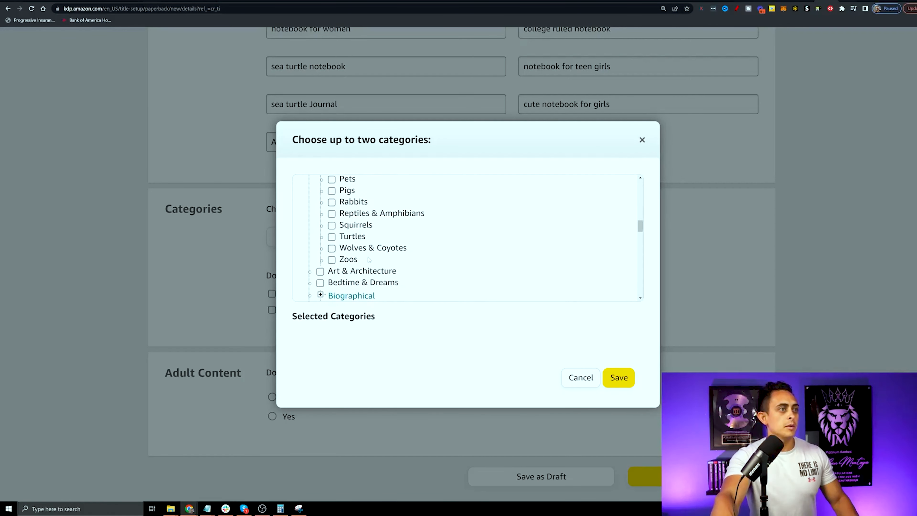
click(331, 237)
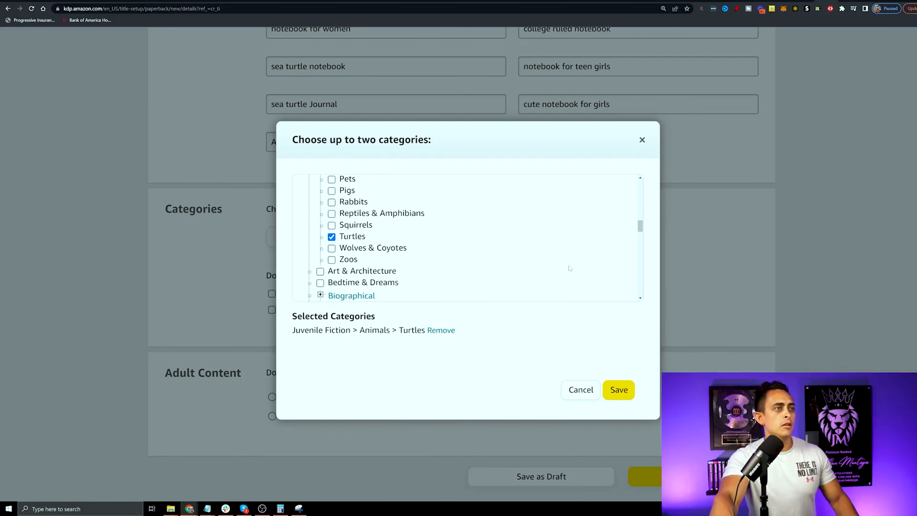
click(619, 390)
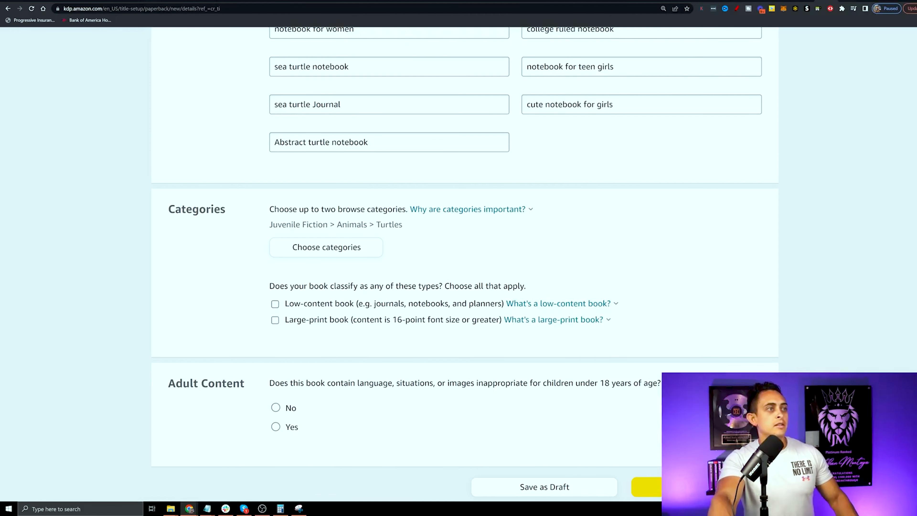
Classify the notebook as a low-content book and continue to the Paperback Content page.
click(275, 304)
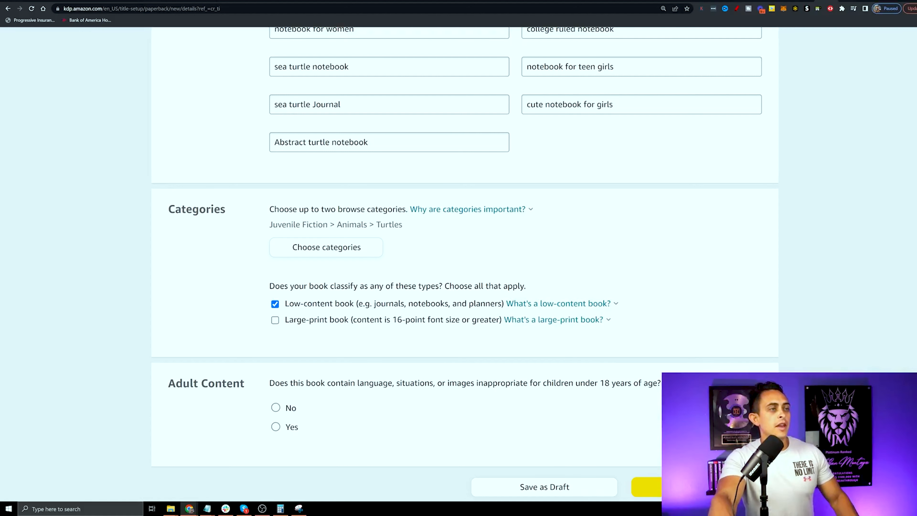
scroll(585, 300, down, 3)
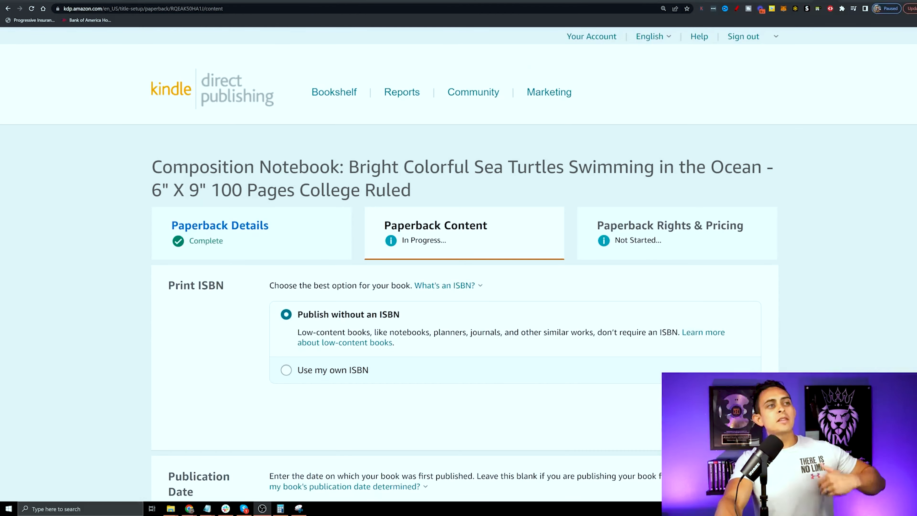
Review the Print ISBN options, keeping the notebook set to publish without an ISBN.
scroll(449, 218, down, 2)
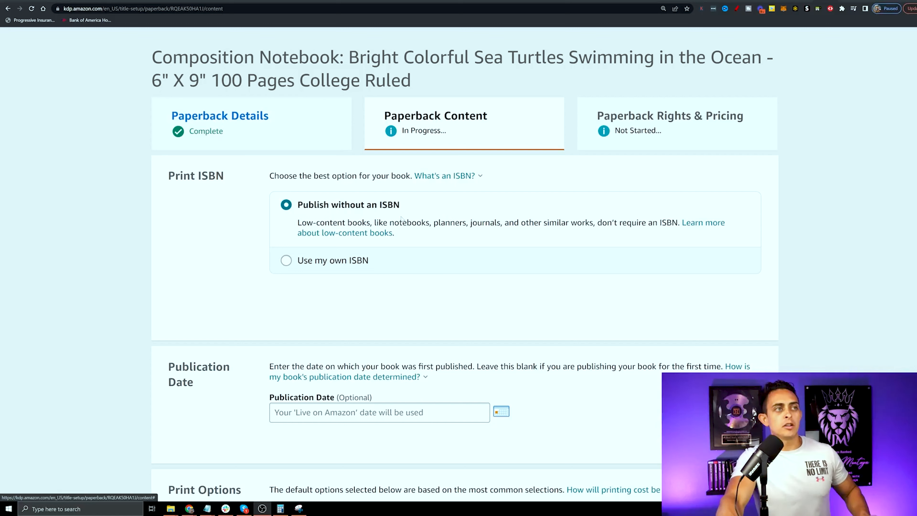
click(738, 8)
mouse_move(330, 216)
mouse_down()
mouse_move(304, 217)
mouse_move(443, 232)
mouse_move(709, 235)
mouse_move(663, 208)
mouse_up()
drag(506, 208, 318, 213)
scroll(698, 215, down, 2)
key(Escape)
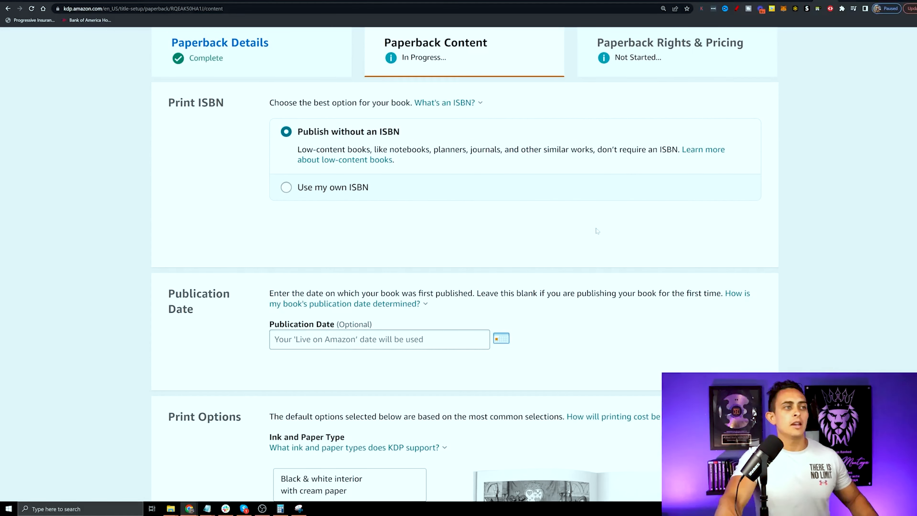
Set the publication date to 07/13/2022.
scroll(597, 224, down, 2)
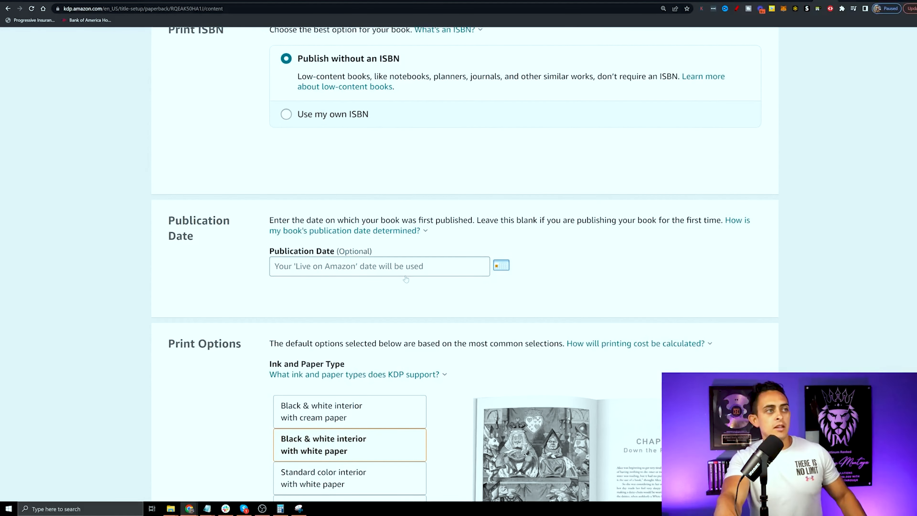
click(500, 265)
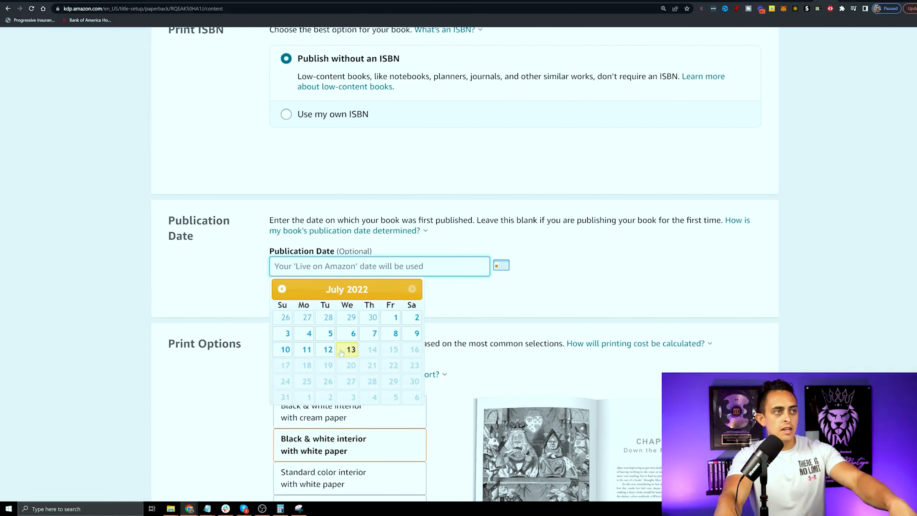
click(344, 349)
Review the print options, keeping black & white interior with white paper, 6 x 9 in trim size, no bleed and matte cover finish.
scroll(368, 180, down, 6)
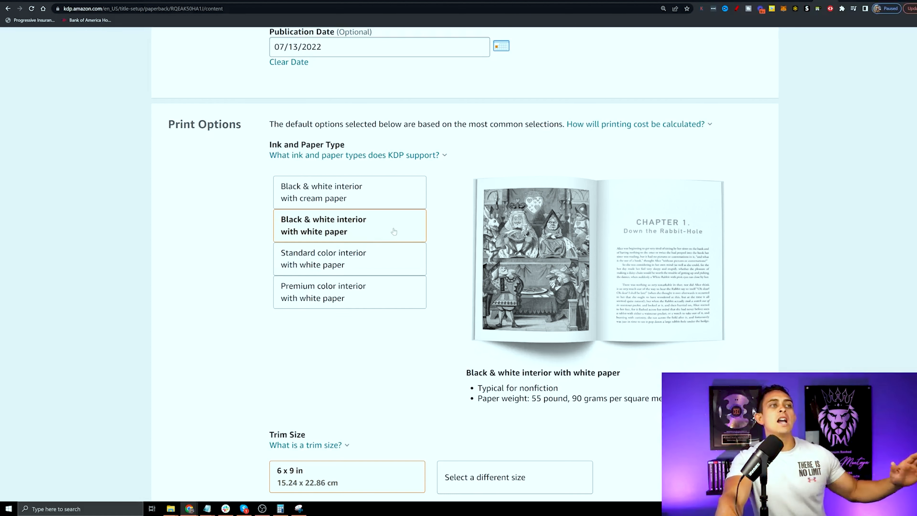
scroll(484, 289, down, 7)
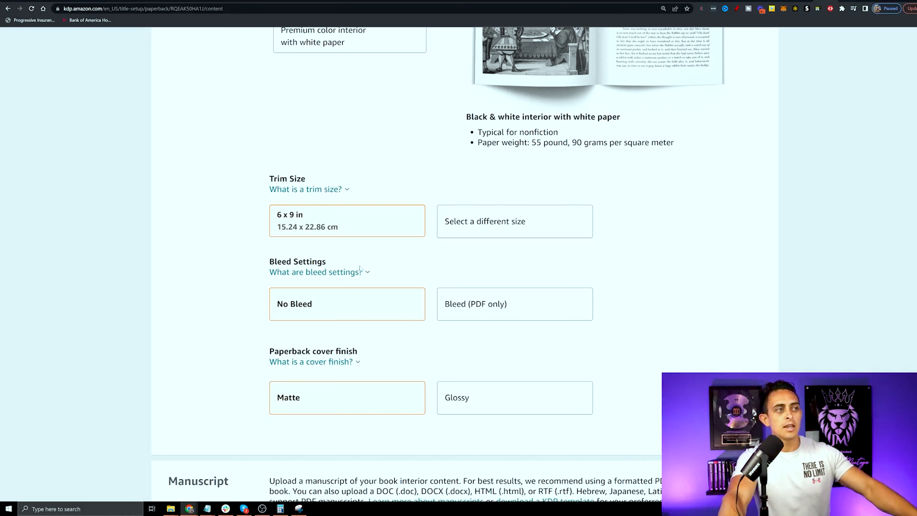
scroll(406, 238, down, 2)
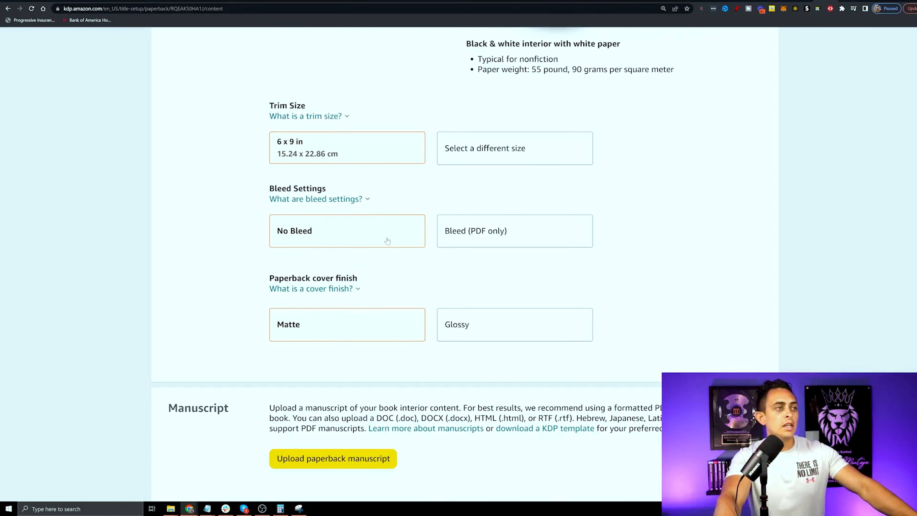
scroll(388, 238, down, 3)
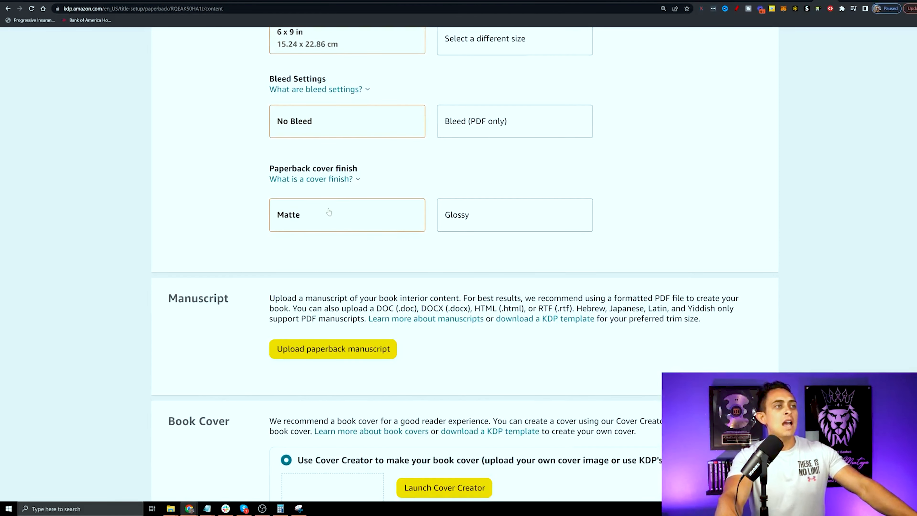
Upload the "interior book" PDF from Downloads as the paperback manuscript.
scroll(329, 212, down, 4)
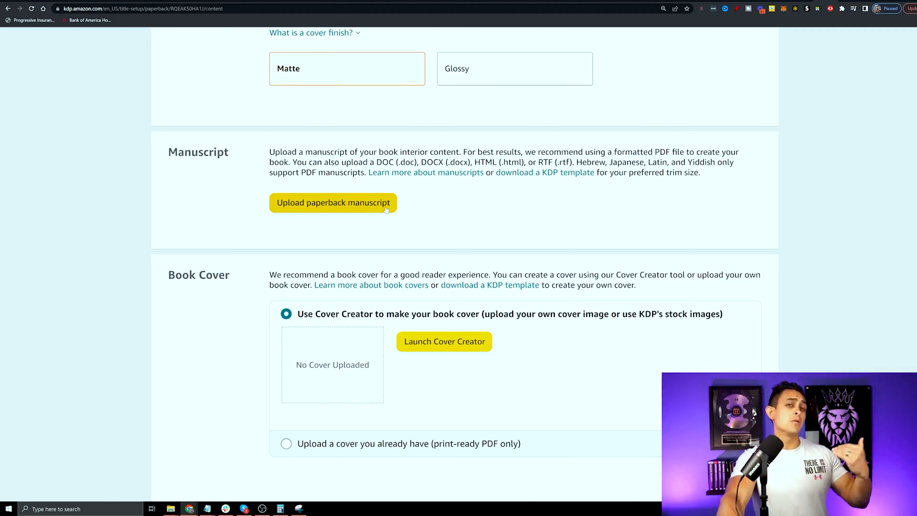
click(344, 204)
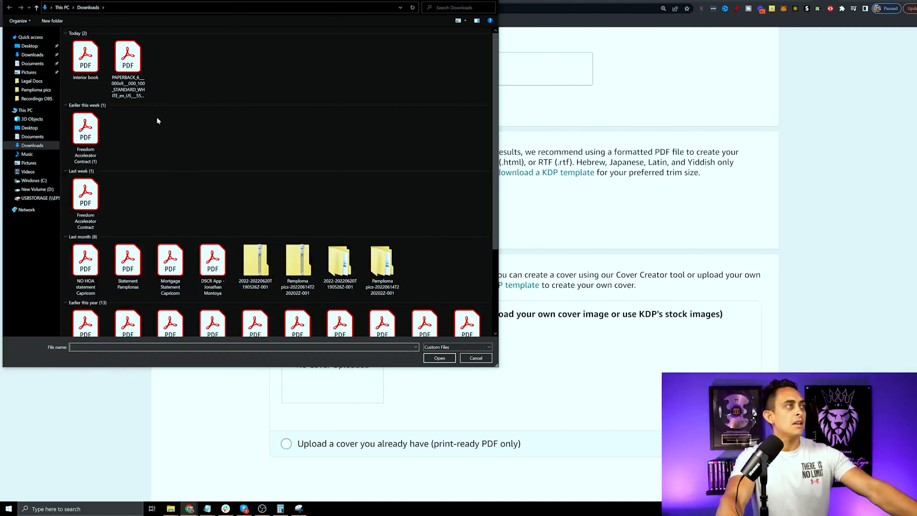
double_click(96, 72)
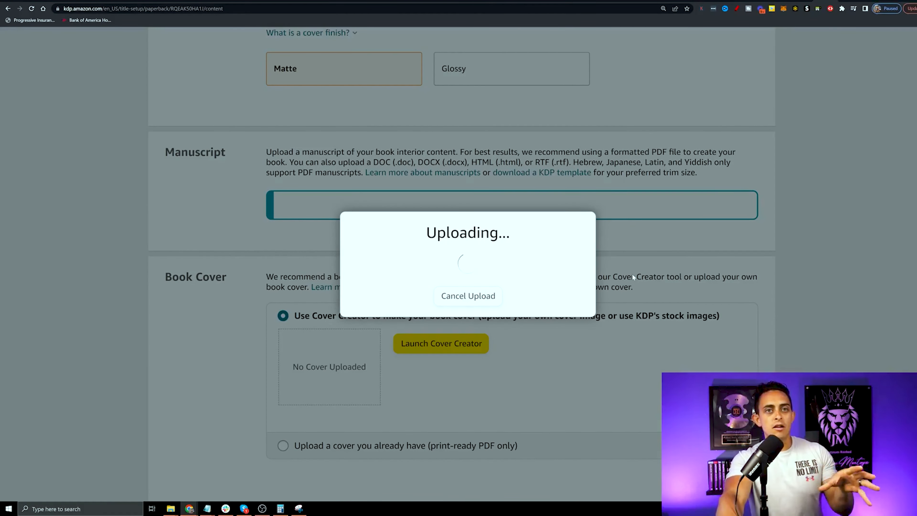
Choose to upload an existing print-ready cover and upload the PAPERBACK_6 cover PDF from Downloads.
scroll(421, 252, down, 4)
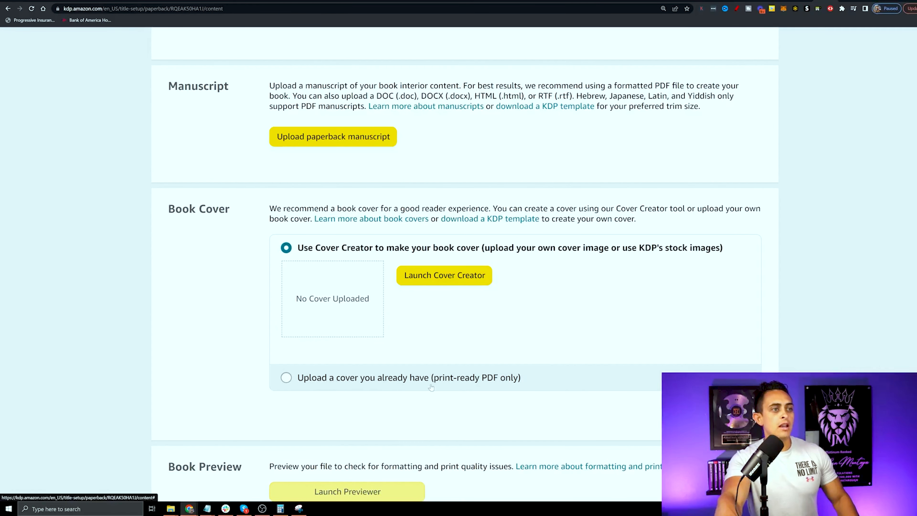
click(308, 385)
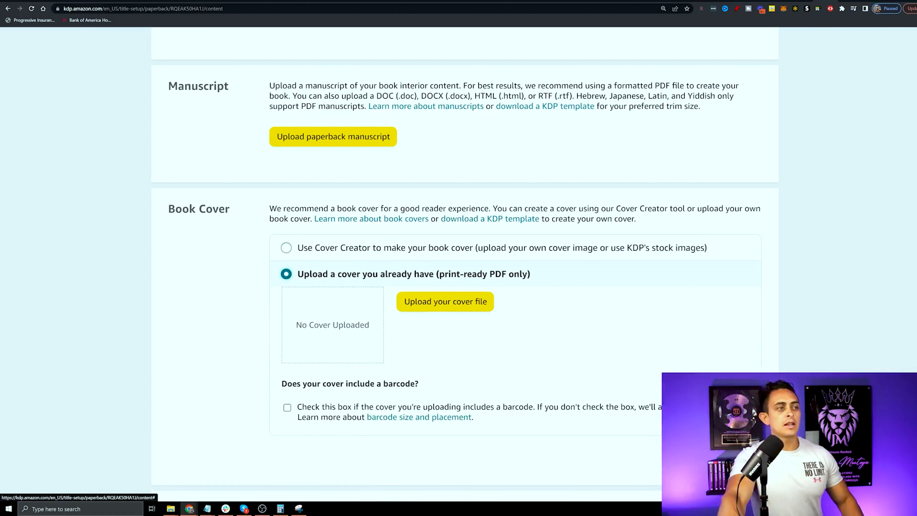
click(443, 304)
double_click(148, 42)
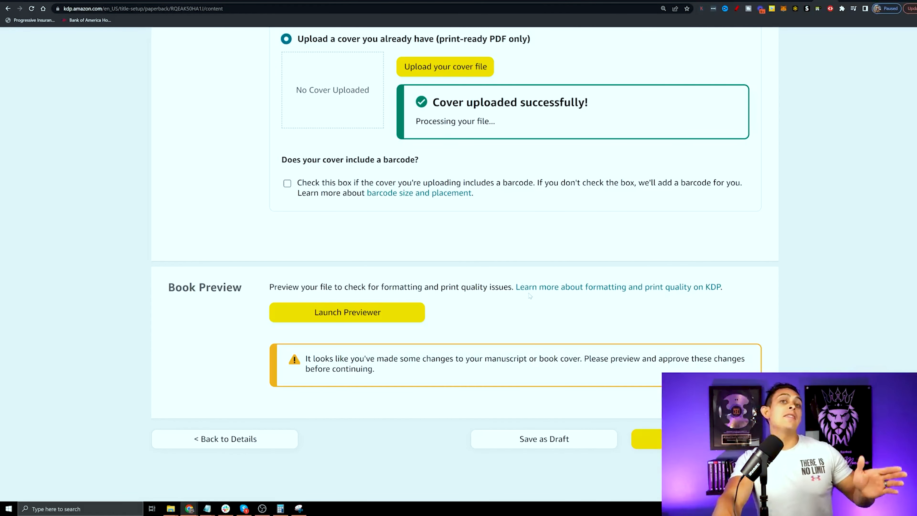
Launch the book preview for the uploaded manuscript and cover.
scroll(532, 321, down, 3)
click(344, 203)
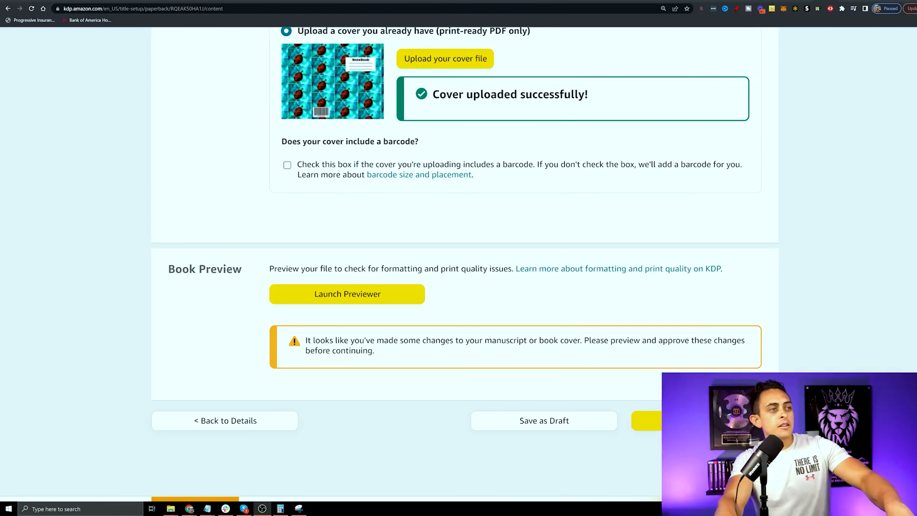
click(401, 296)
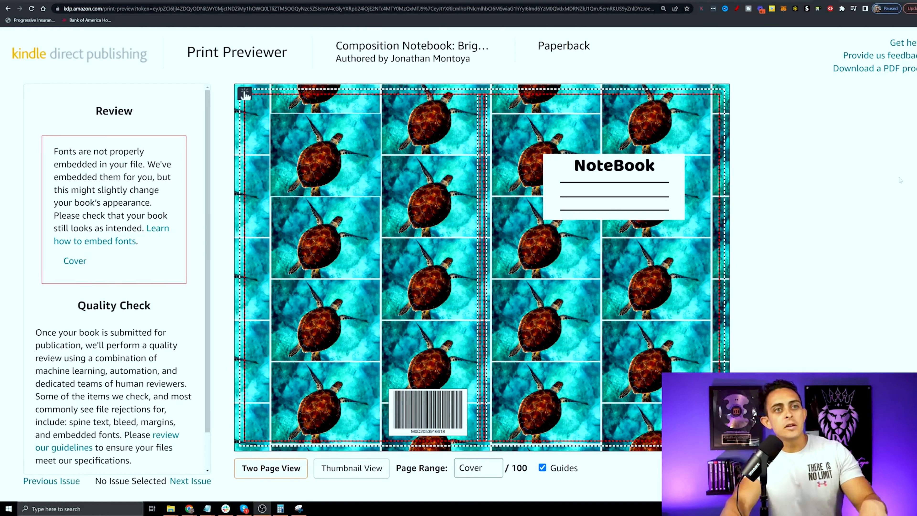
Page through the first lined interior spreads in the print preview and return to the cover.
click(708, 252)
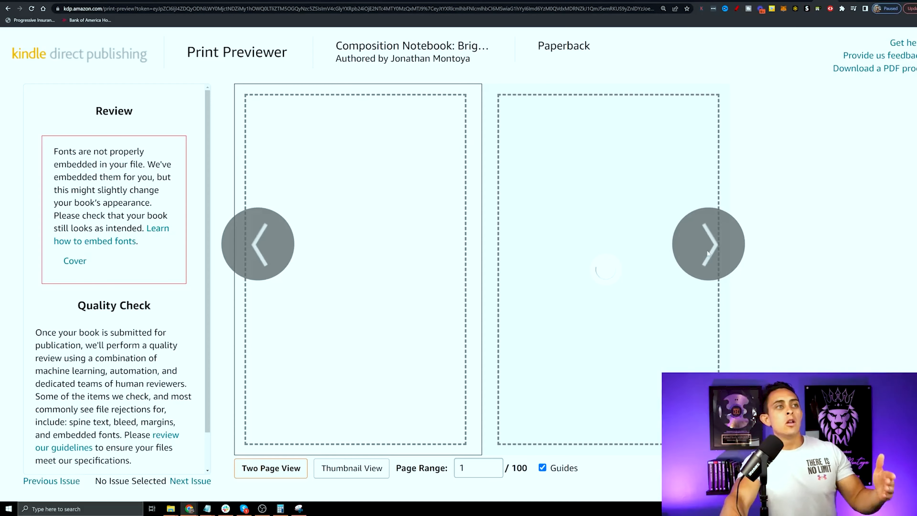
click(725, 249)
click(731, 246)
click(731, 247)
click(275, 249)
click(272, 250)
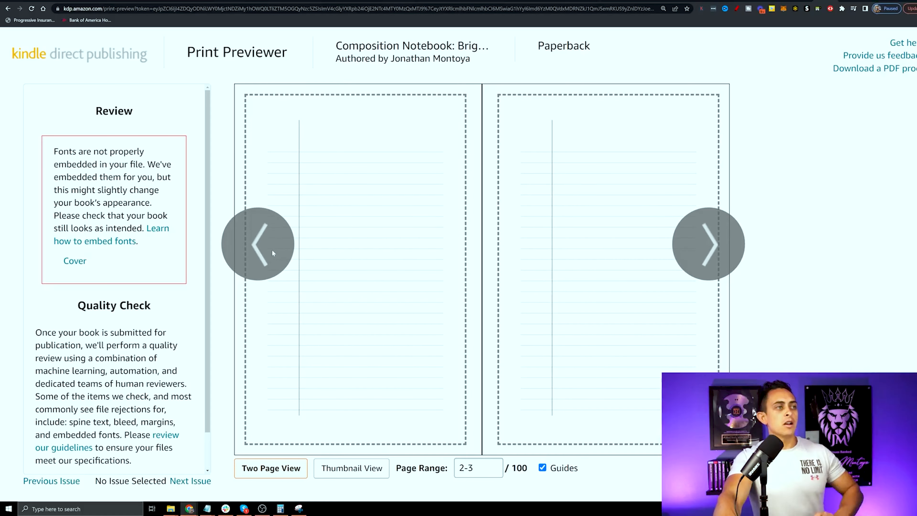
click(272, 250)
click(272, 249)
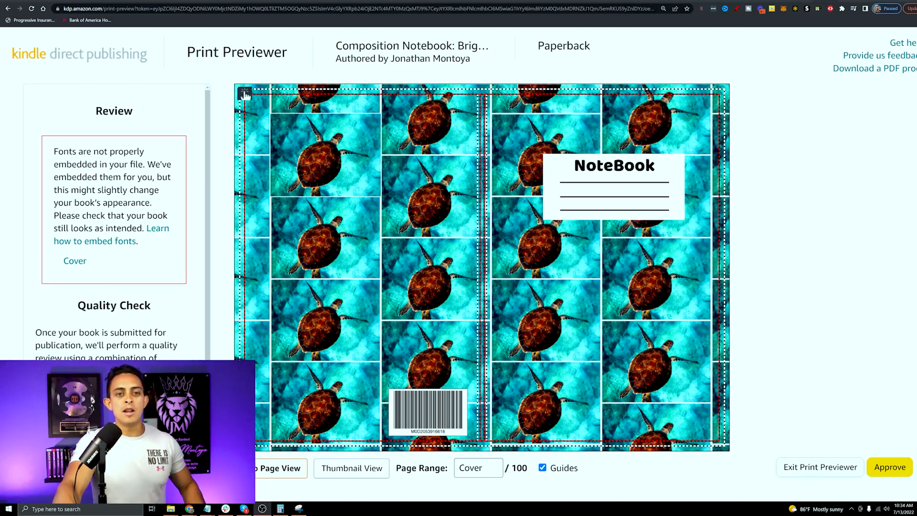
Approve the print preview, check the printing cost in the summary, and save the paperback content to continue to pricing.
click(889, 468)
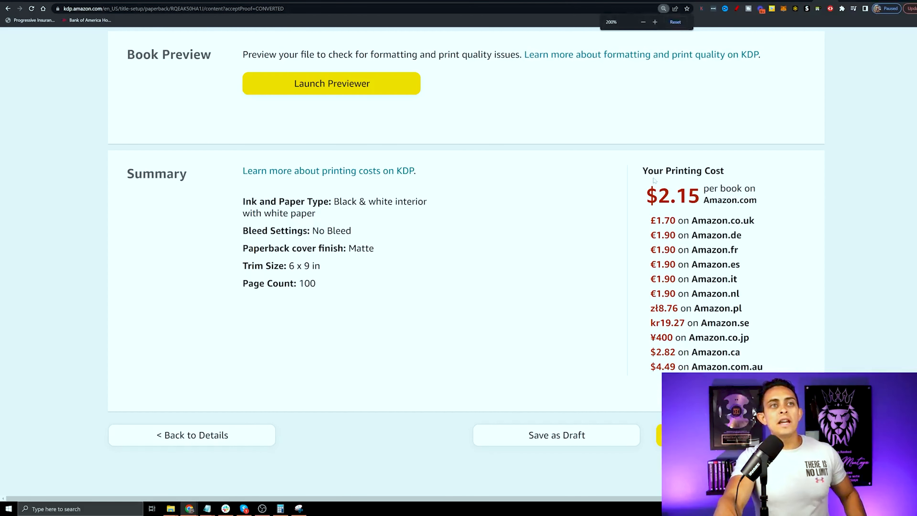
mouse_move(654, 181)
mouse_down()
mouse_move(784, 197)
mouse_move(649, 192)
mouse_up()
click(784, 197)
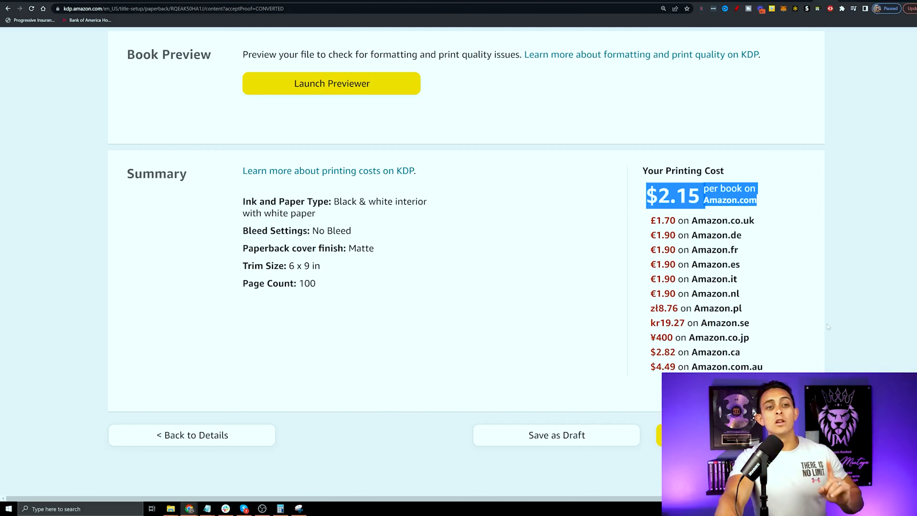
scroll(828, 335, down, 4)
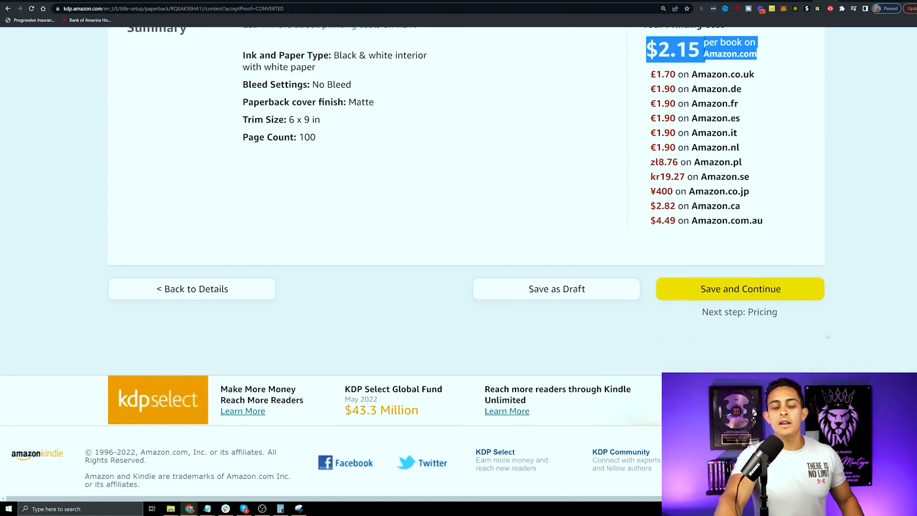
scroll(652, 285, down, 2)
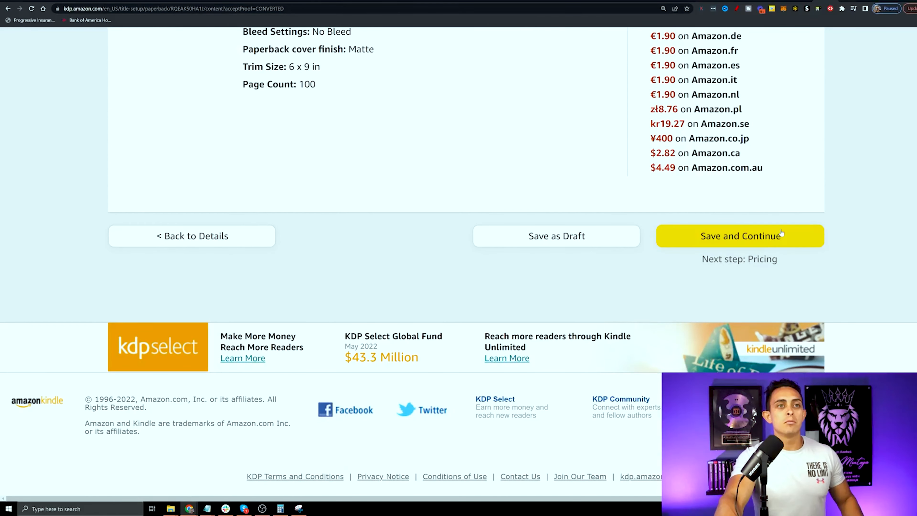
click(782, 234)
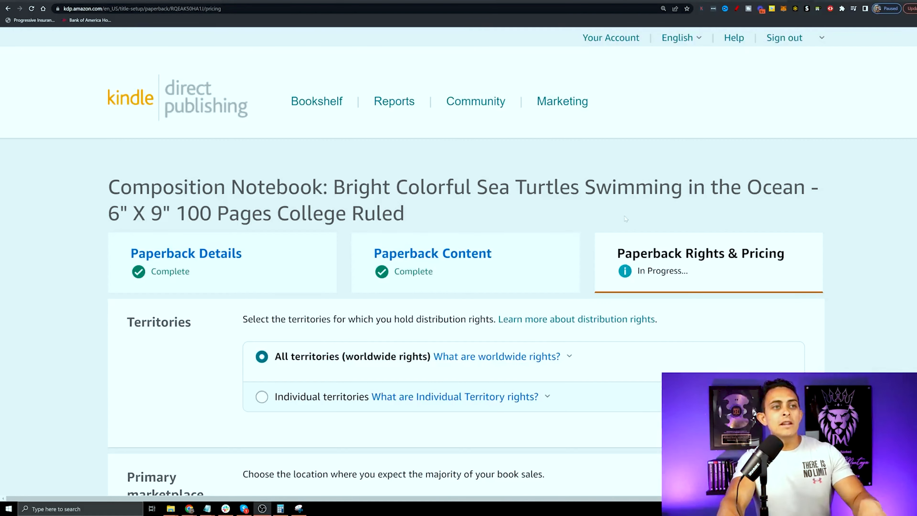
Look over the territory, marketplace and list price settings, then check the average price and competing notebook prices in Book Bolt's Cloud research.
scroll(272, 177, down, 5)
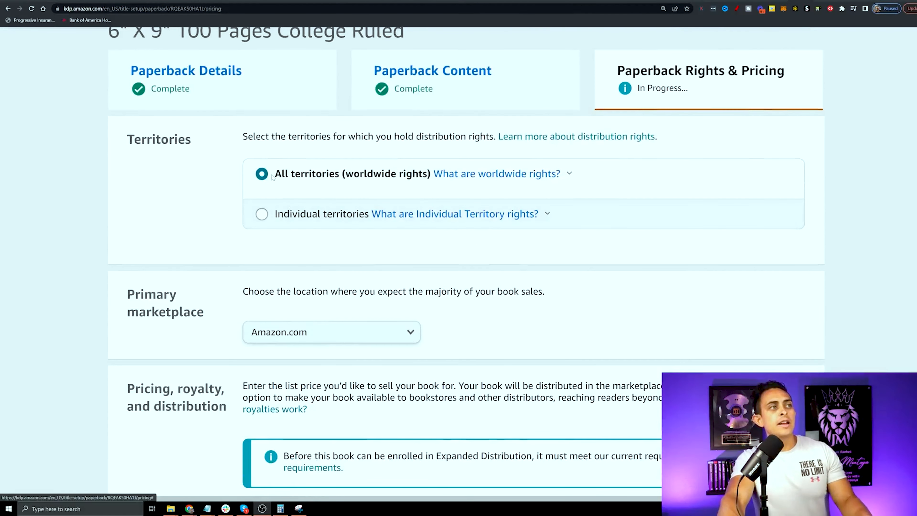
scroll(273, 177, down, 3)
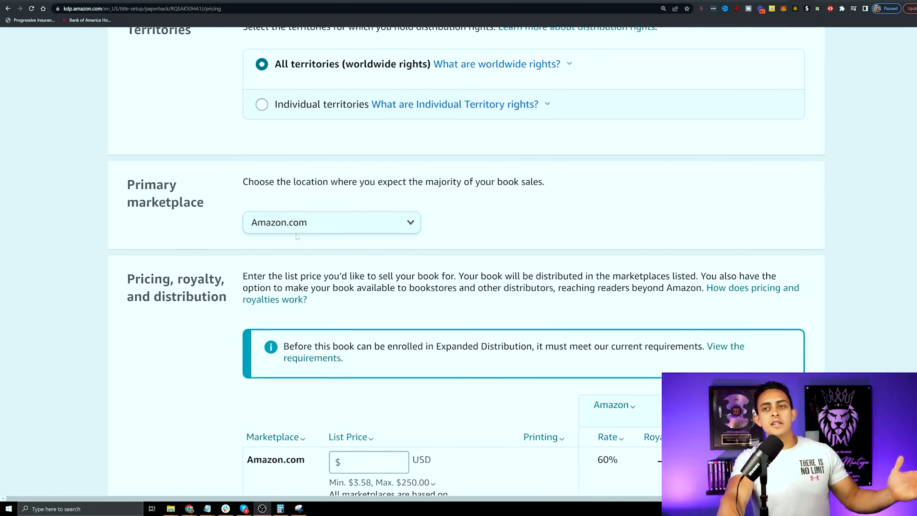
scroll(501, 202, down, 7)
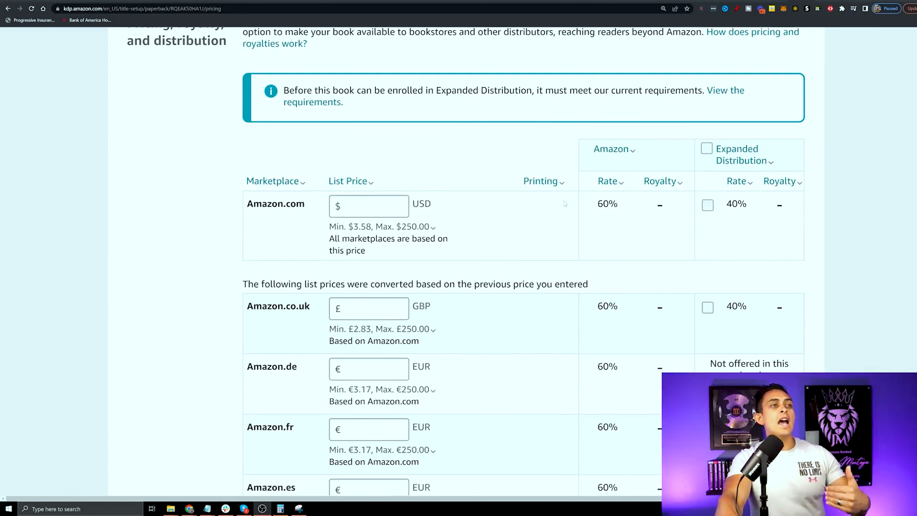
scroll(596, 260, up, 2)
click(725, 1)
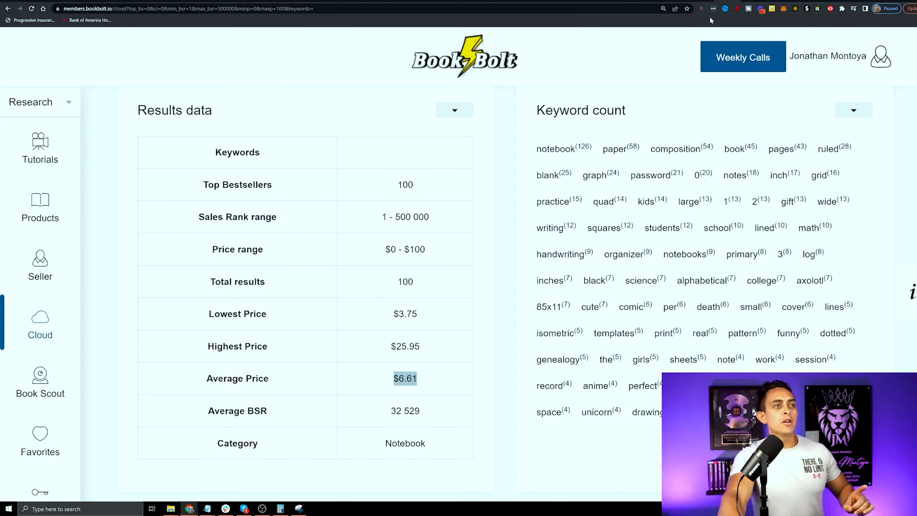
scroll(501, 260, up, 4)
scroll(432, 334, down, 6)
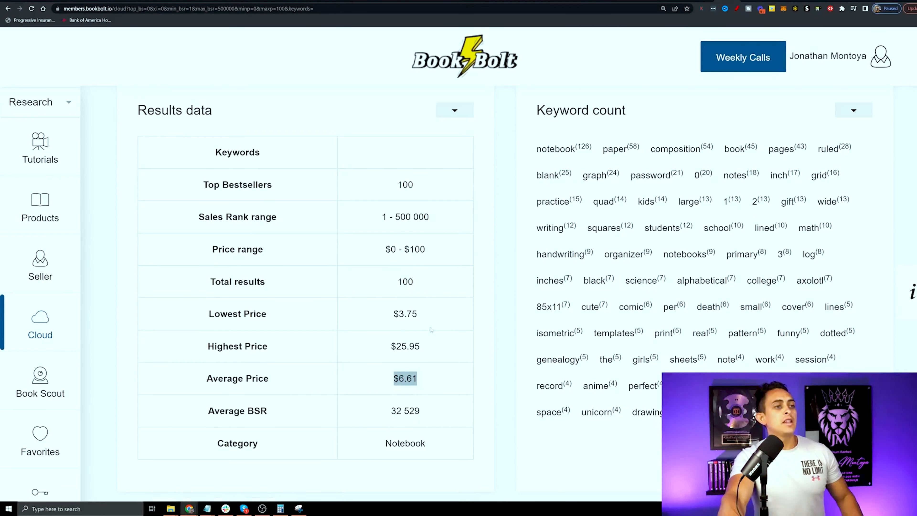
click(432, 313)
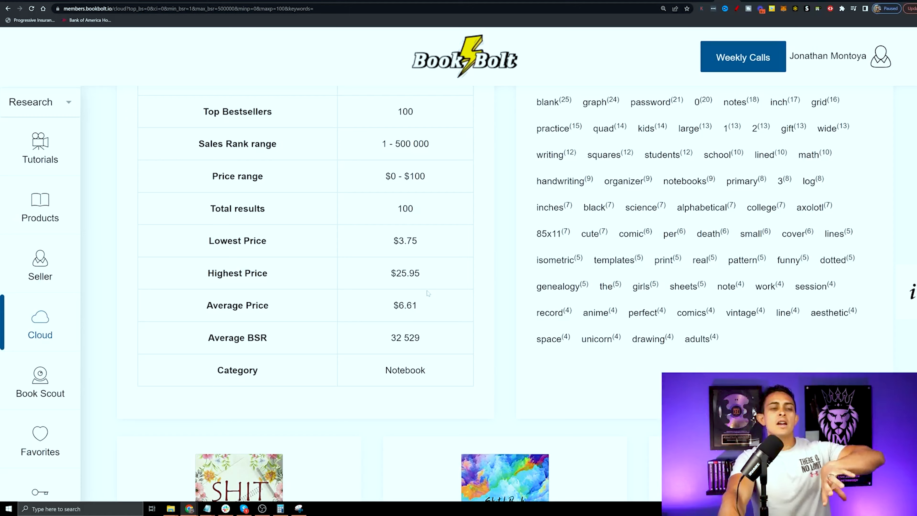
scroll(441, 293, down, 20)
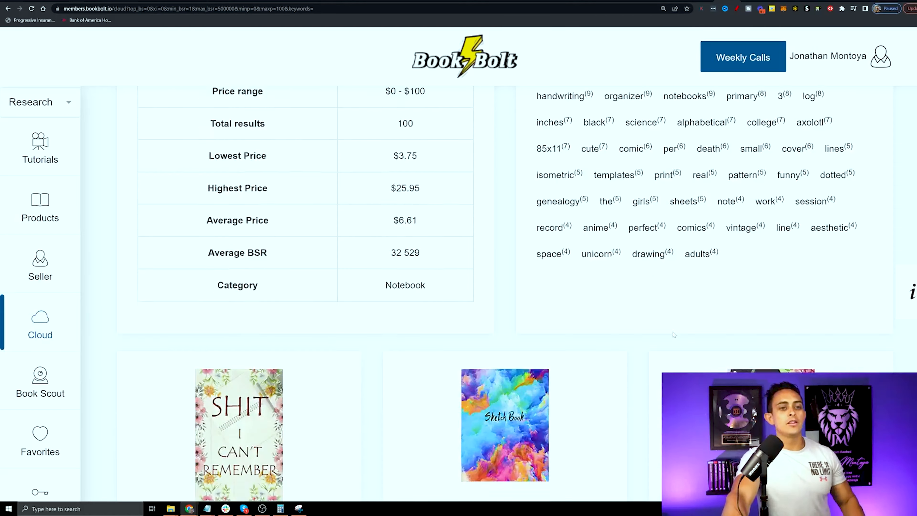
scroll(688, 328, down, 20)
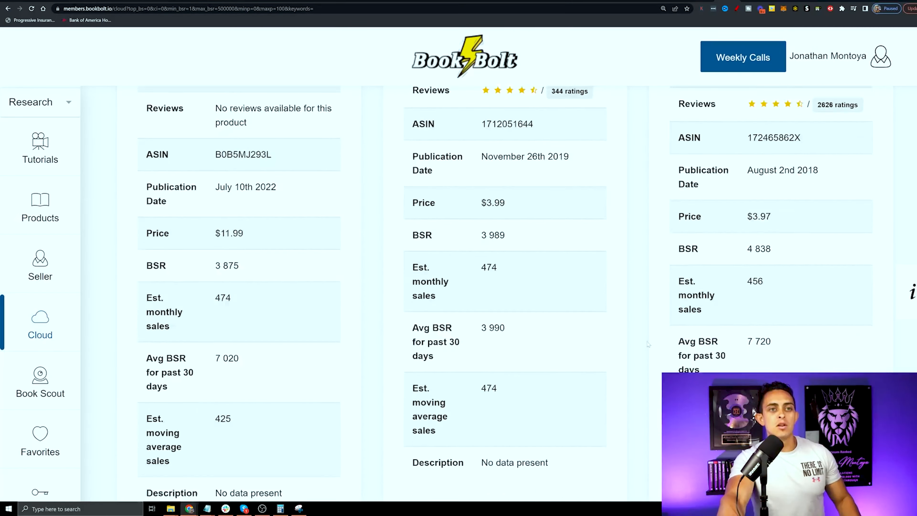
scroll(694, 317, down, 20)
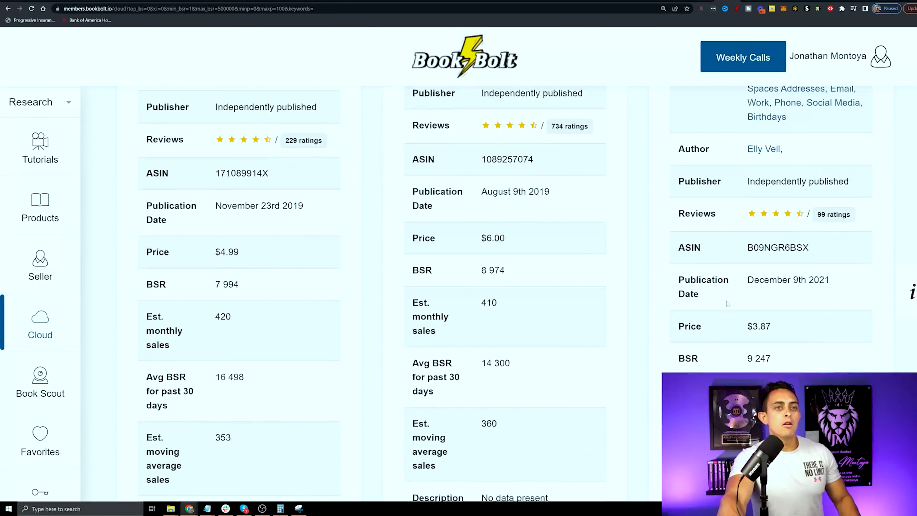
scroll(345, 342, down, 3)
drag(240, 328, 210, 332)
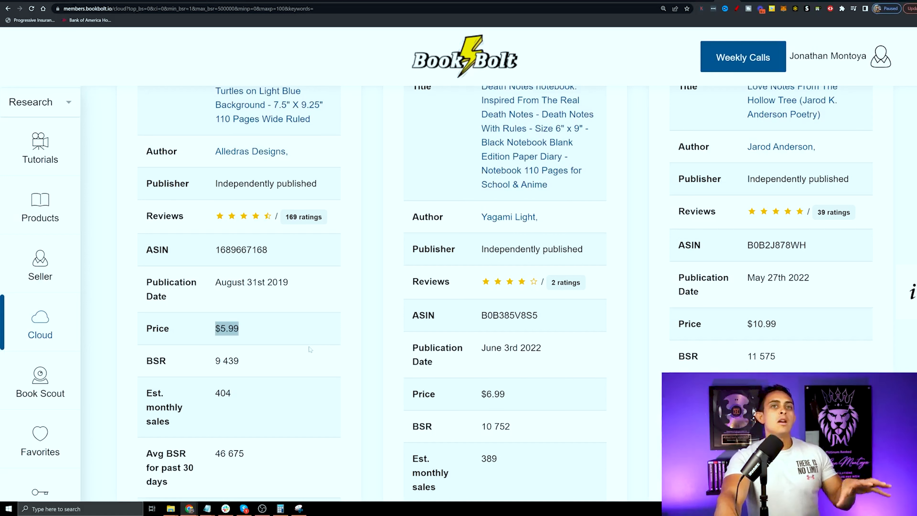
Return to the Kindle Direct Publishing pricing page and set the Amazon.com list price to $5.99.
click(796, 1)
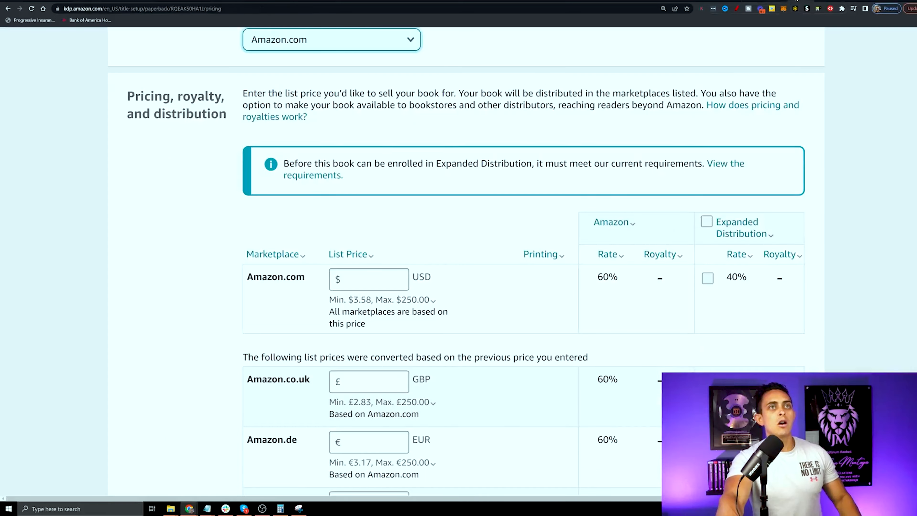
scroll(504, 250, down, 2)
click(375, 207)
text(5)
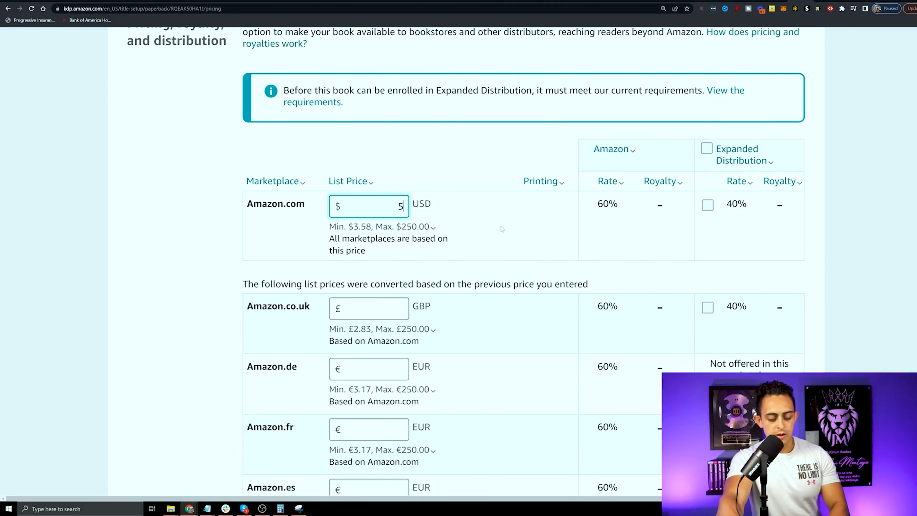
text(.99)
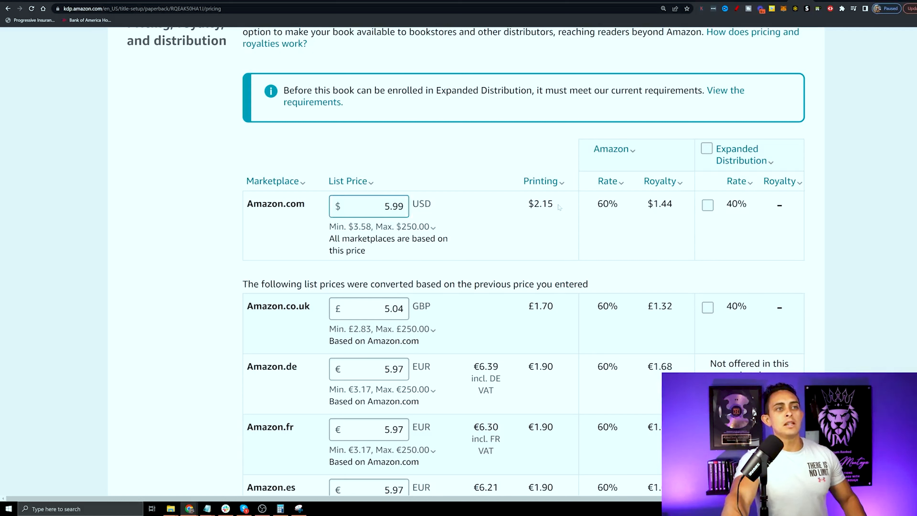
Check the printing cost and the royalty per copy for the Amazon.com marketplace.
drag(559, 207, 522, 207)
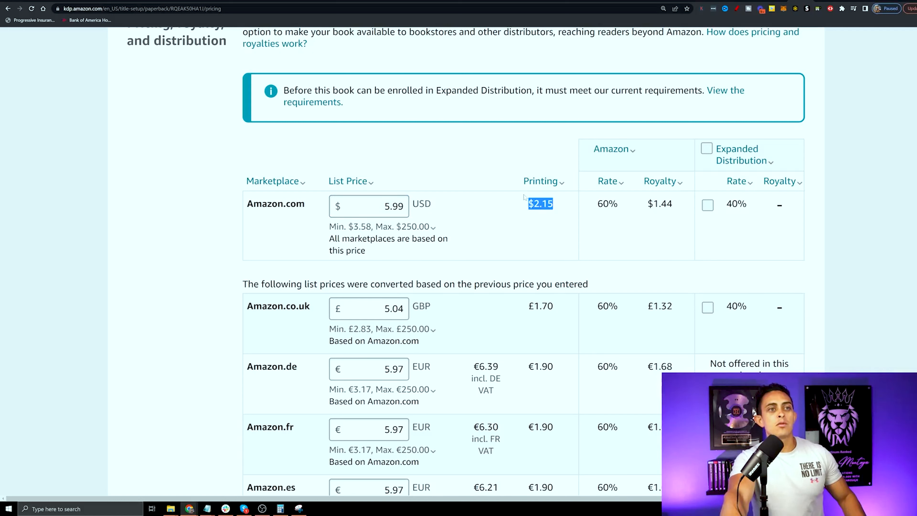
drag(676, 205, 645, 205)
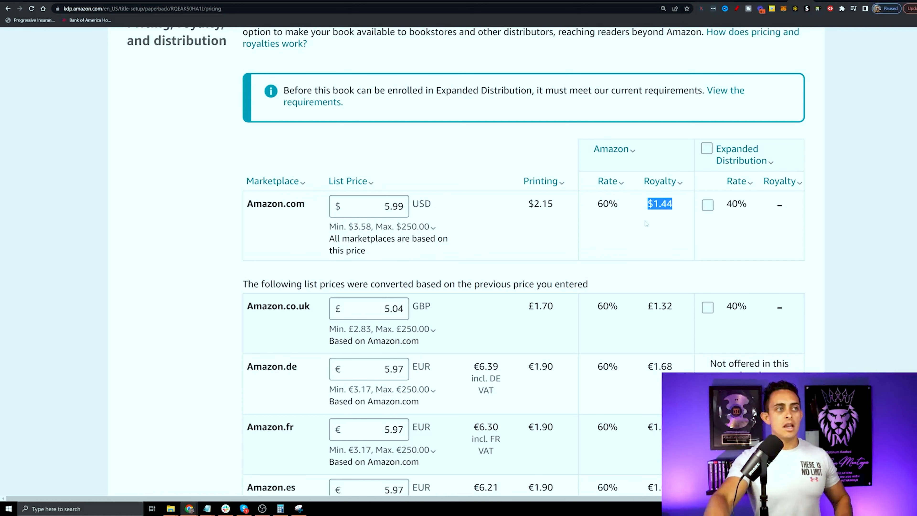
scroll(687, 209, down, 2)
scroll(688, 210, up, 4)
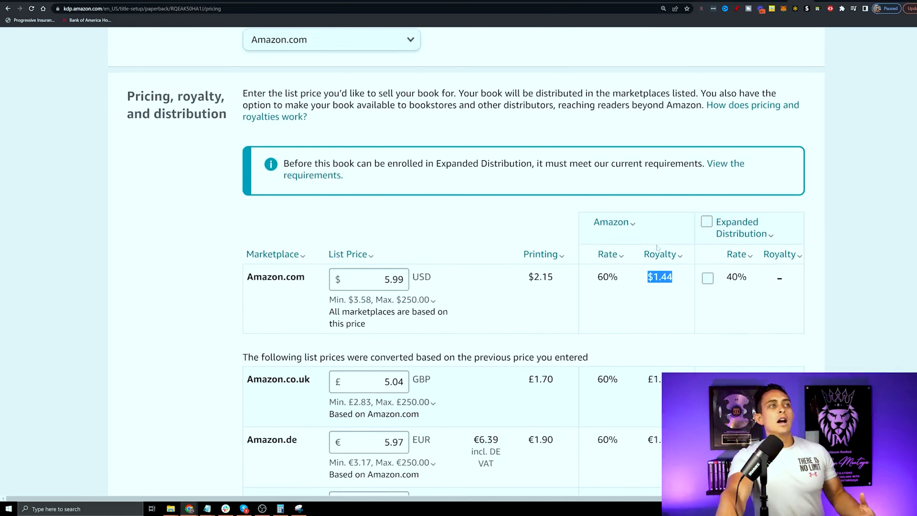
Set the Amazon.com list price to $5.79 and apply it to the converted marketplace prices.
key(shift+Tab)
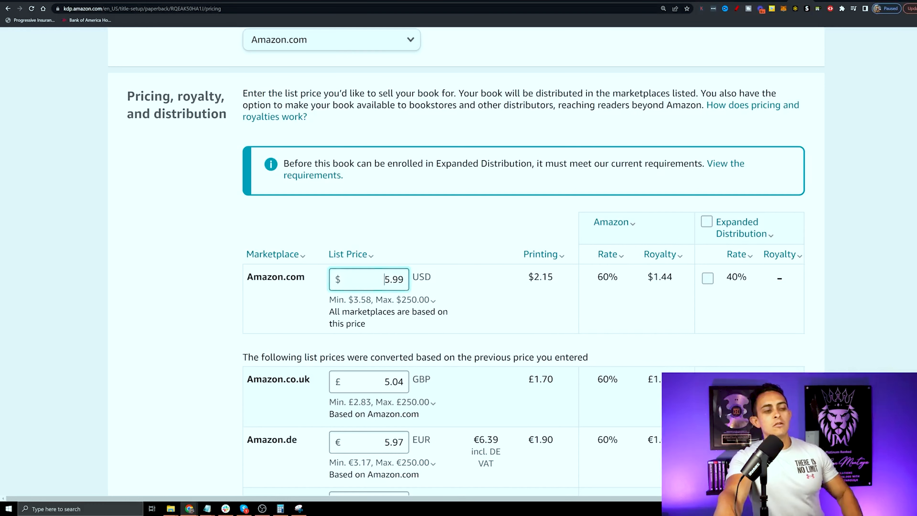
text(5.4)
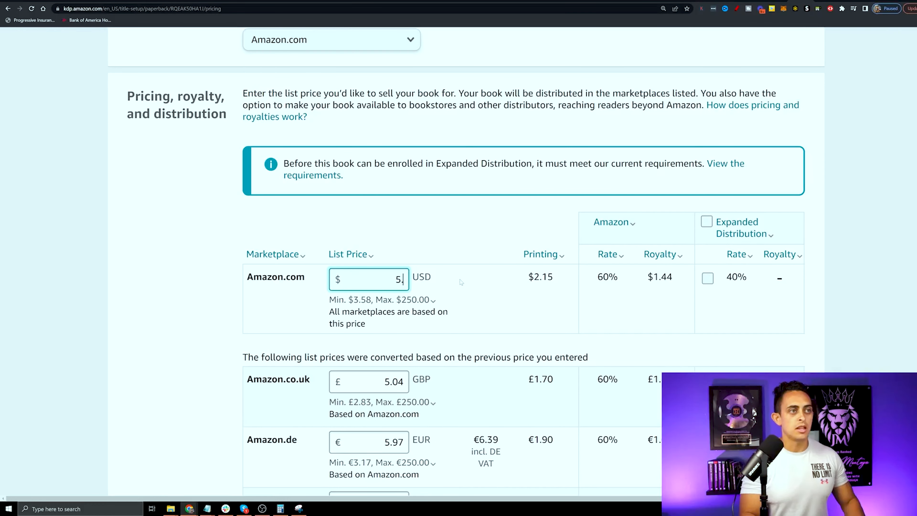
key(BackSpace)
text(79)
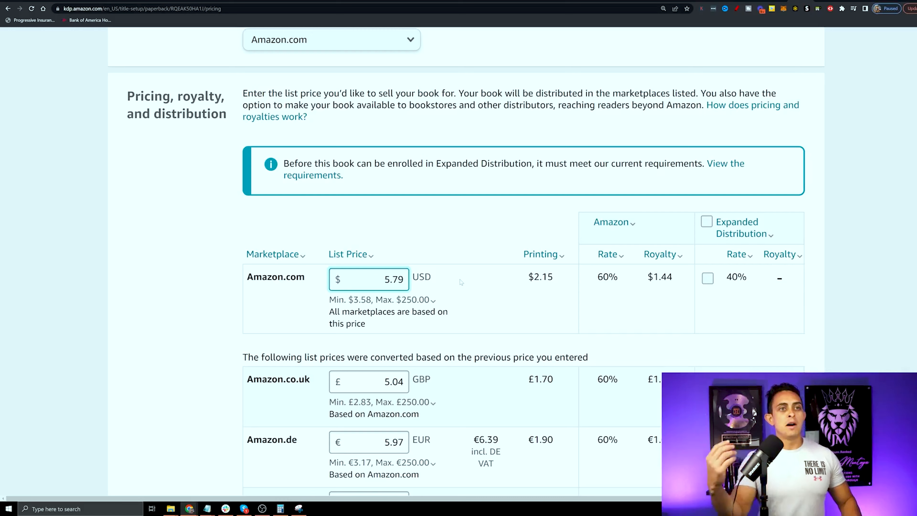
click(483, 249)
Submit the paperback notebook for publication.
scroll(587, 270, down, 1)
scroll(587, 269, down, 15)
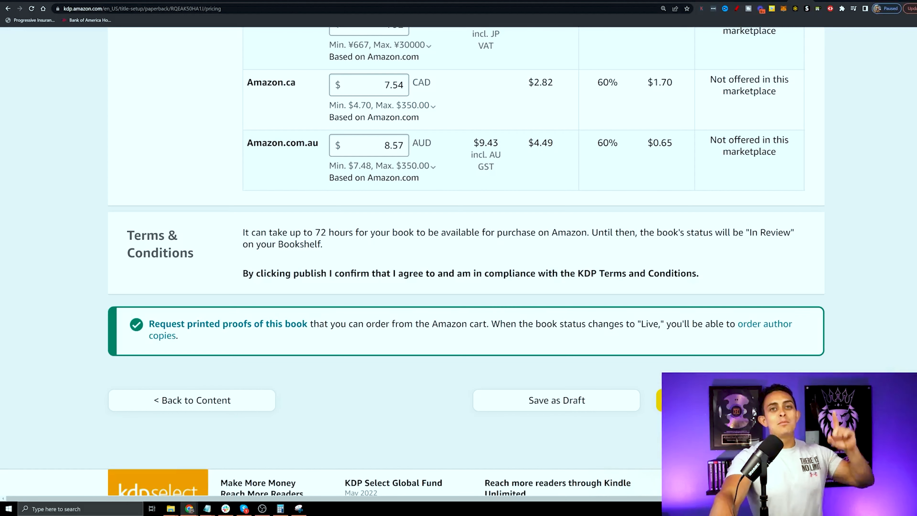
click(740, 401)
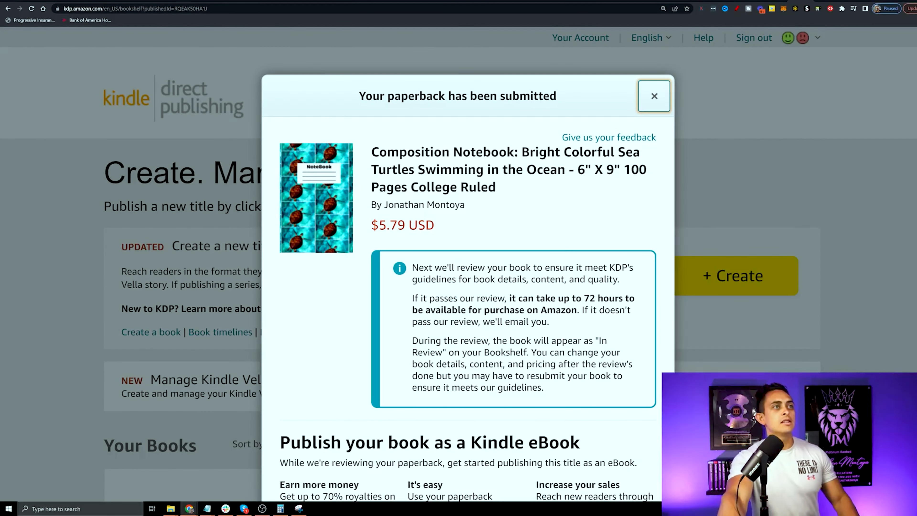
Read the notice about book review and availability time in the submission confirmation.
scroll(468, 288, down, 5)
scroll(468, 288, up, 5)
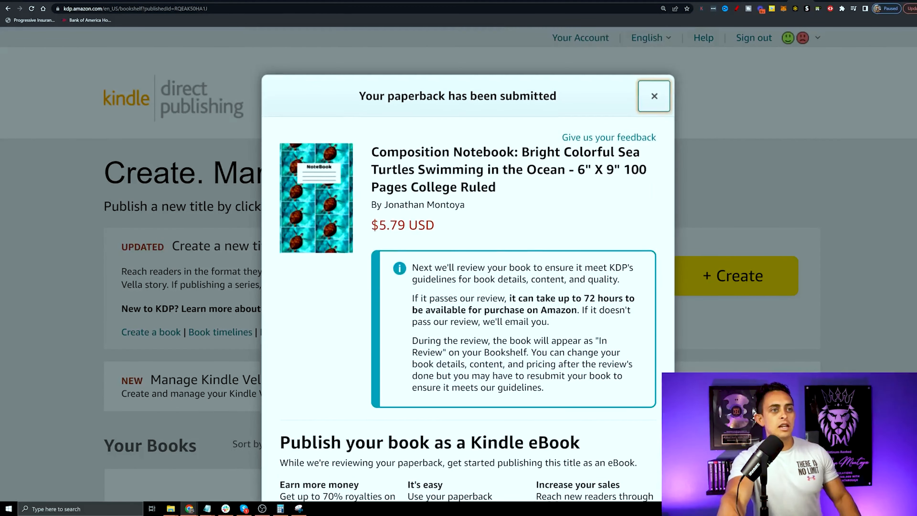
drag(412, 268, 621, 352)
click(616, 392)
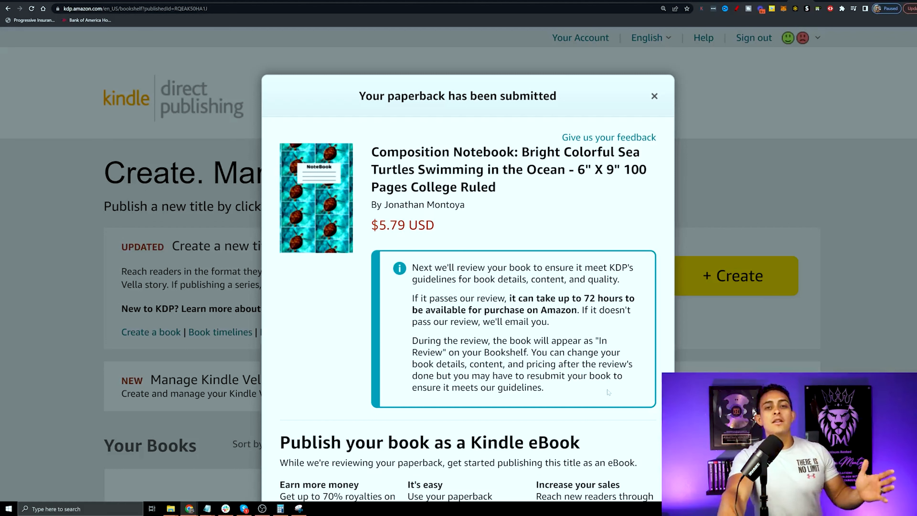